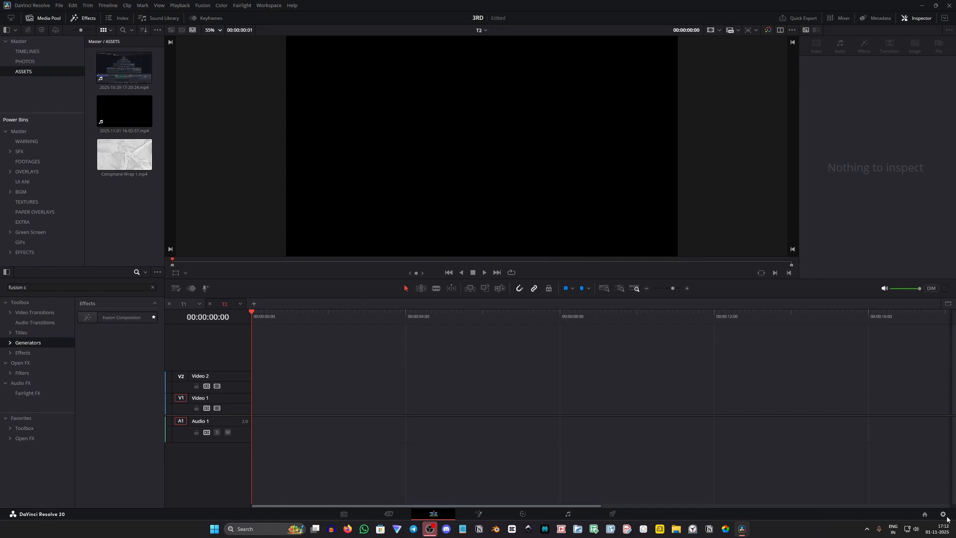
# Step: Review the project's master settings for timeline resolution and frame rate
pyautogui.click(943, 515)
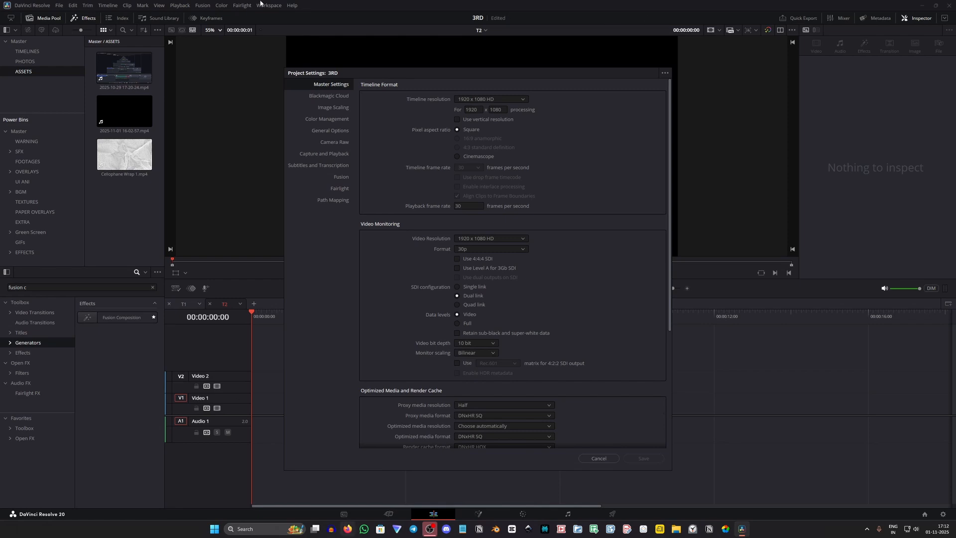
pyautogui.click(592, 459)
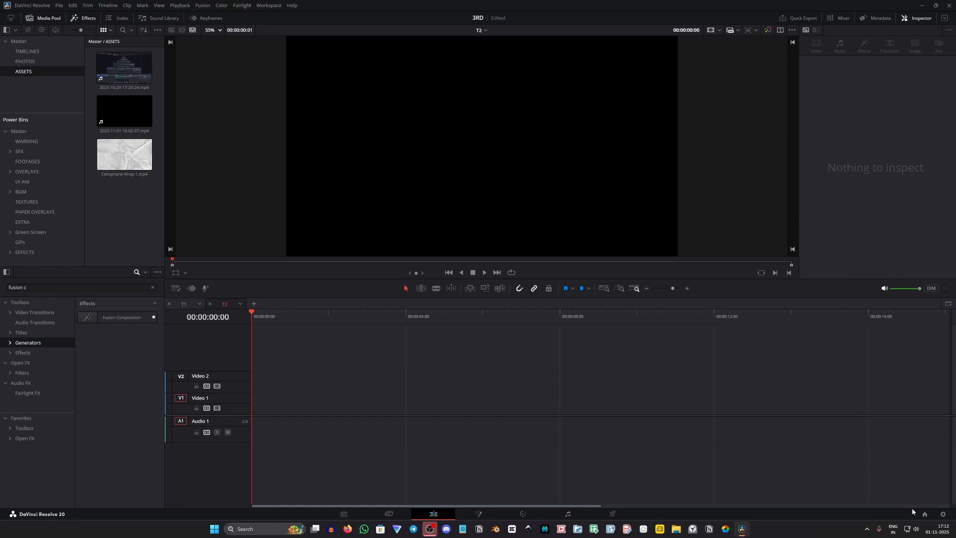
# Step: Place a Fusion Composition on Video 1 at the start of the T2 timeline
pyautogui.click(77, 21)
pyautogui.click(77, 21)
pyautogui.moveTo(130, 316); pyautogui.dragTo(256, 406)
pyautogui.click(79, 18)
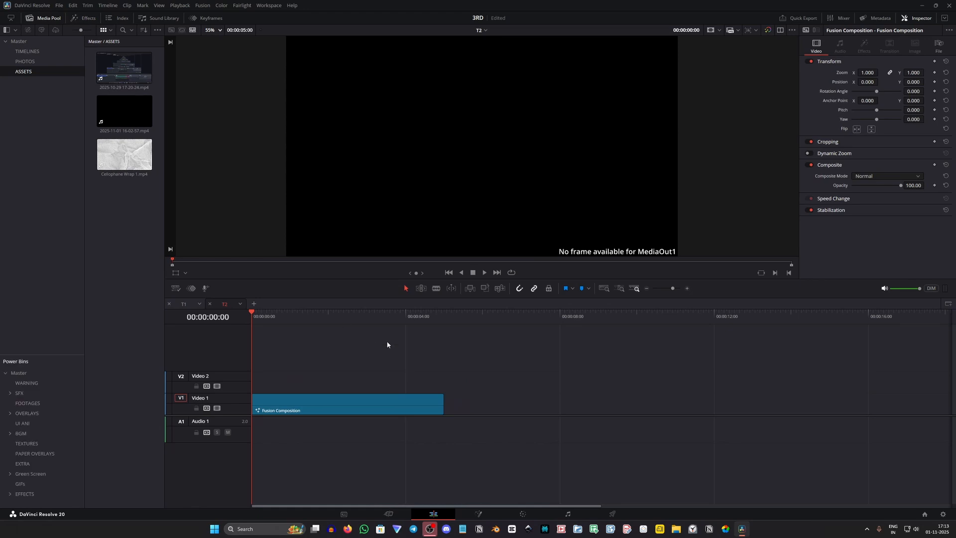
# Step: Open the Fusion Composition clip in the Fusion page and shift its MediaOut1 node well away from where the other nodes go
pyautogui.hotkey('ctrl', '=')
pyautogui.rightClick(469, 411)
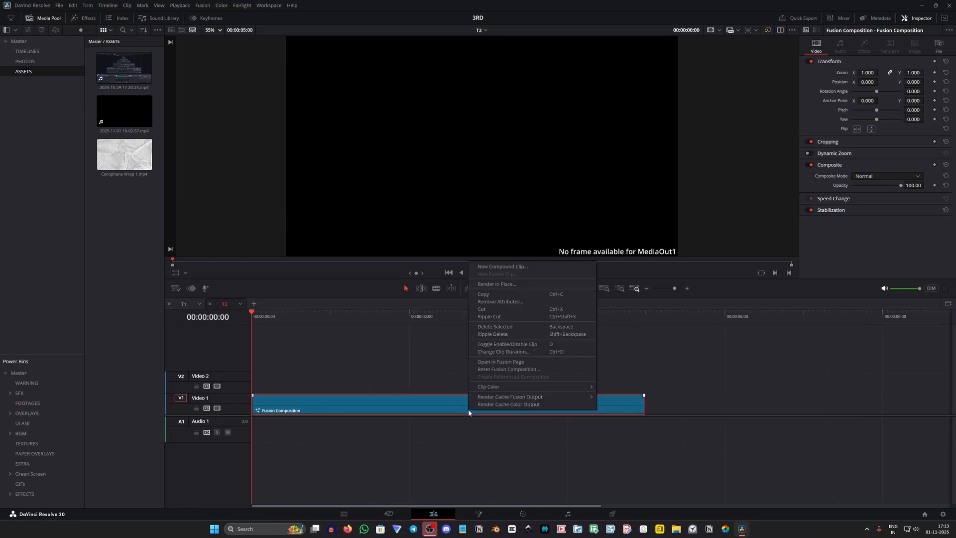
pyautogui.click(488, 362)
pyautogui.moveTo(234, 378); pyautogui.dragTo(621, 431)
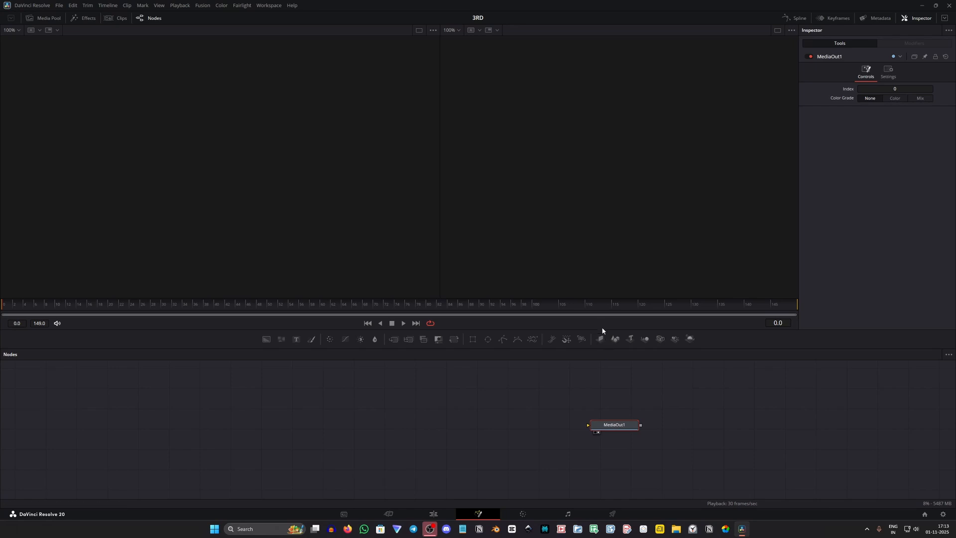
# Step: Add a Background node feeding MediaOut1 and make it fully transparent with an alpha of 0
pyautogui.moveTo(266, 340); pyautogui.dragTo(593, 431)
pyautogui.moveTo(257, 427); pyautogui.dragTo(258, 432)
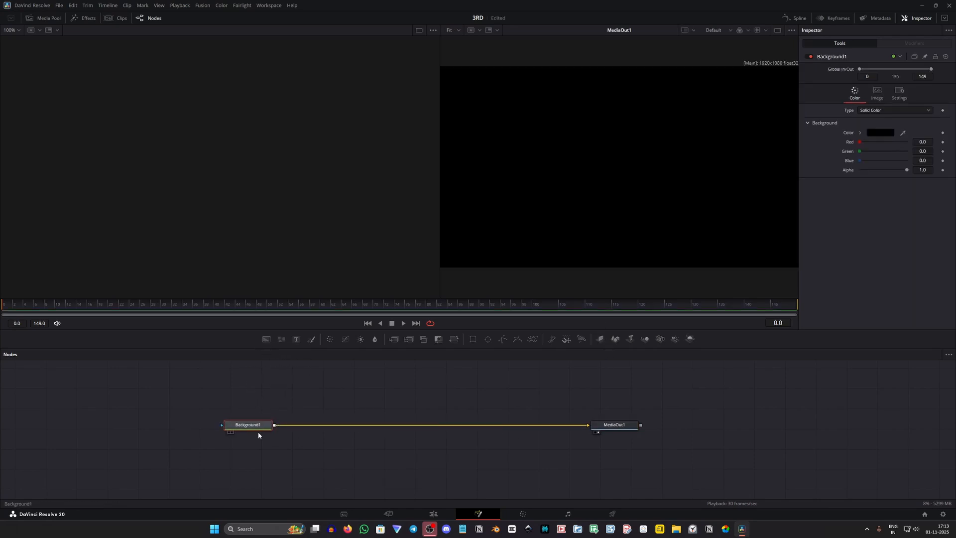
pyautogui.moveTo(908, 173); pyautogui.dragTo(357, 209)
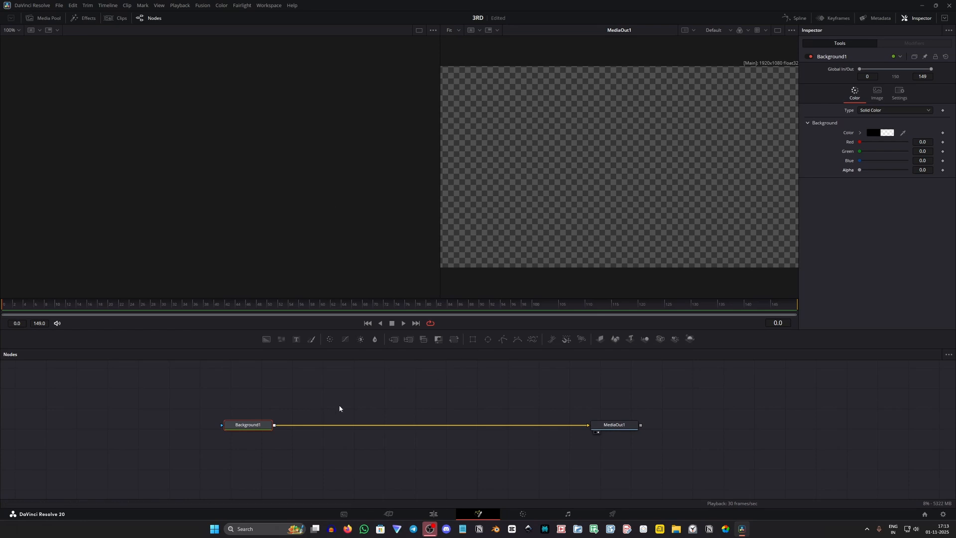
# Step: Add a second Background node merged over the transparent one and set its type to Gradient
pyautogui.moveTo(267, 339); pyautogui.dragTo(311, 399)
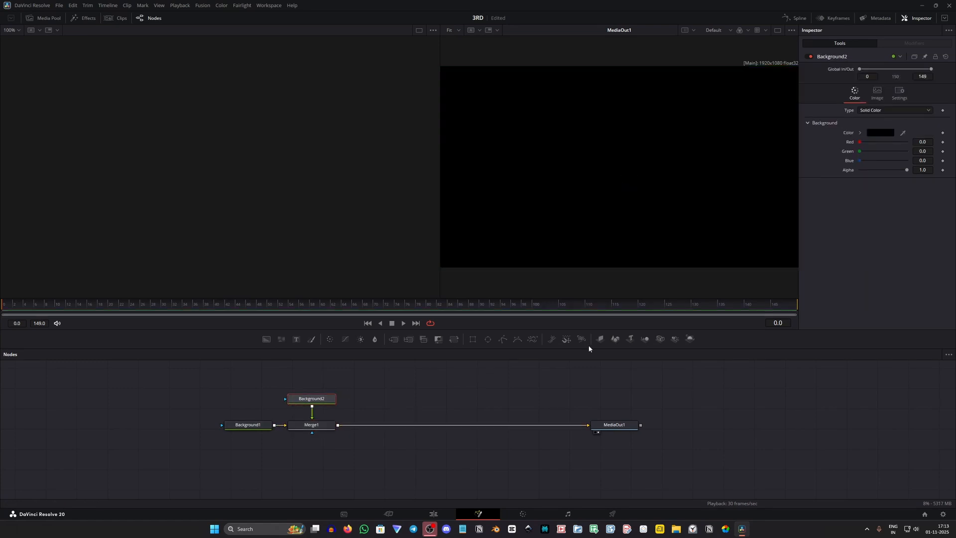
pyautogui.click(866, 112)
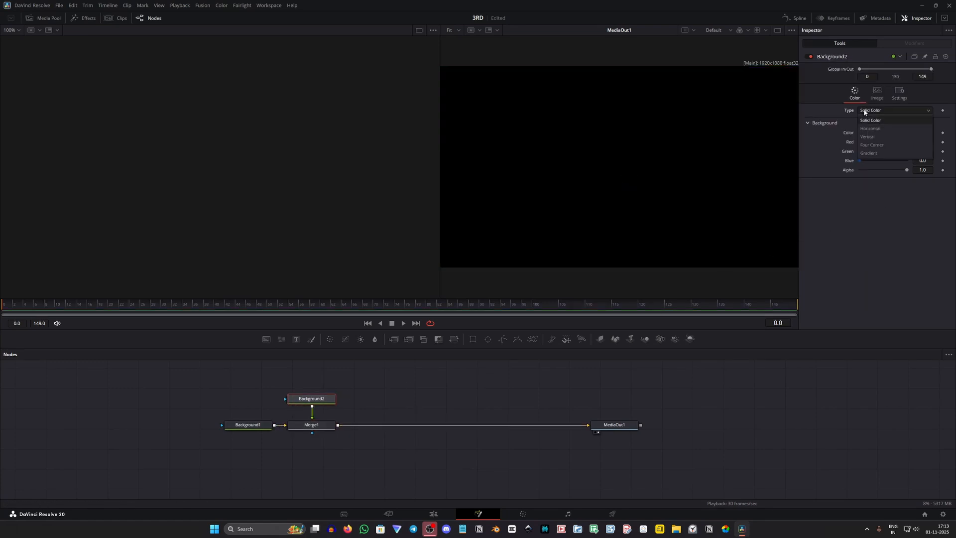
pyautogui.click(864, 153)
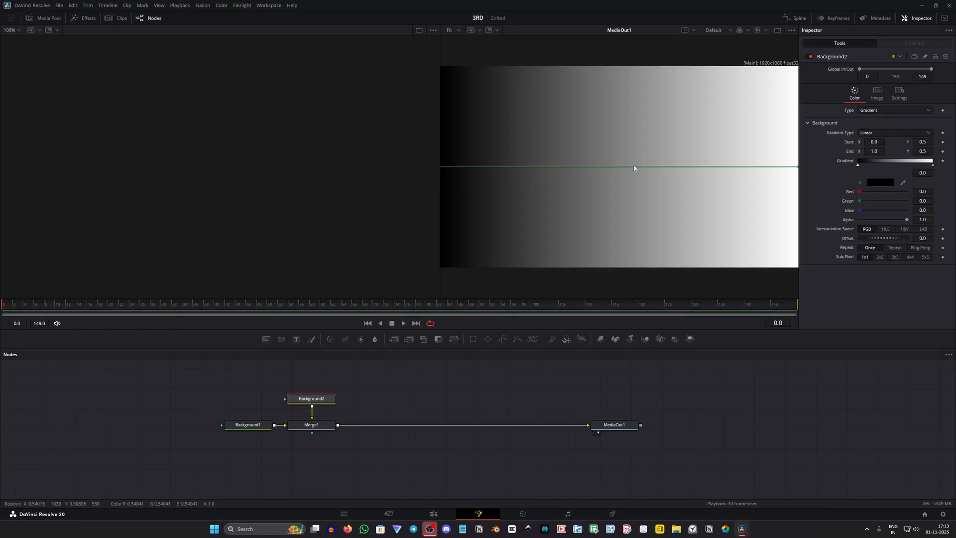
# Step: Turn Background2's linear gradient vertical, starting below the frame at about 0.5, -0.39 and ending above it at about 0.5, 1.41
pyautogui.scroll(-1, 621, 169)
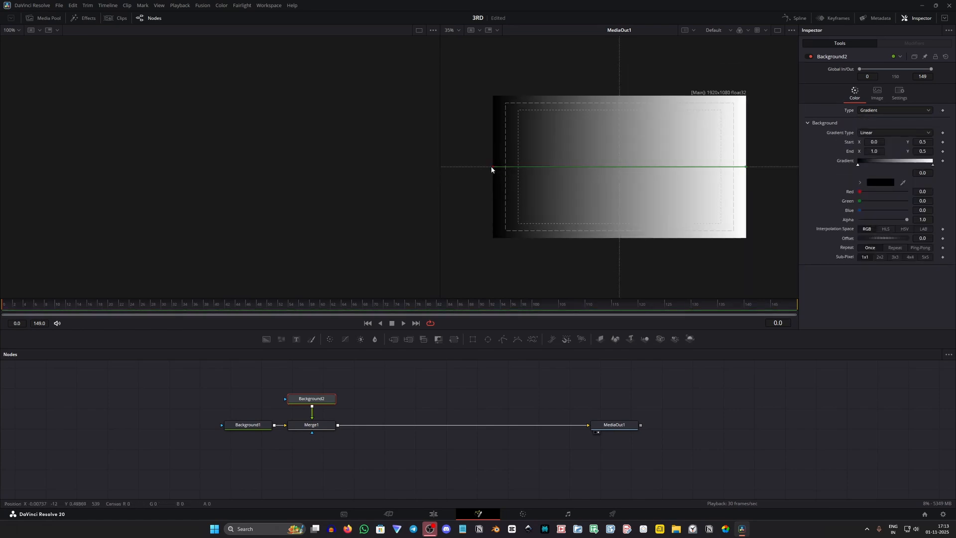
pyautogui.moveTo(492, 168); pyautogui.dragTo(619, 287)
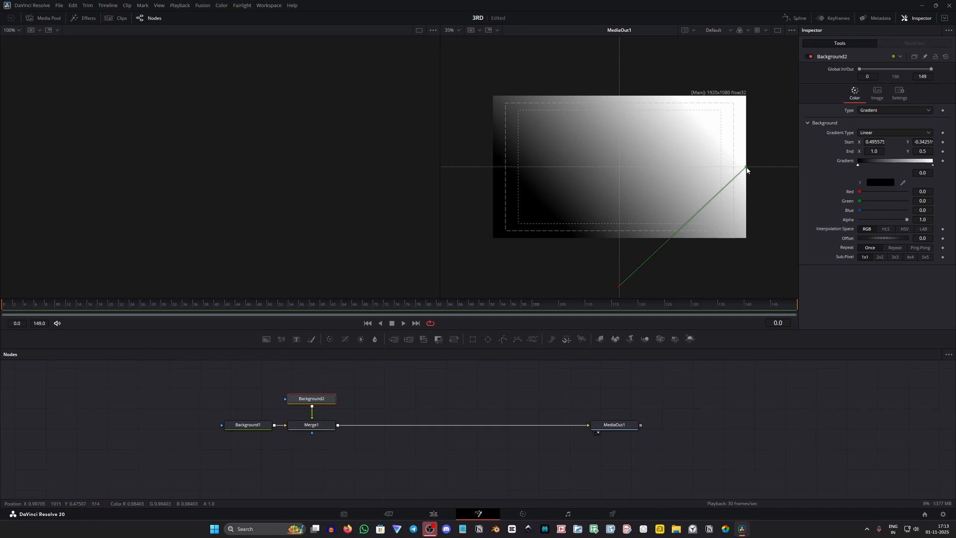
pyautogui.moveTo(747, 170); pyautogui.dragTo(619, 39)
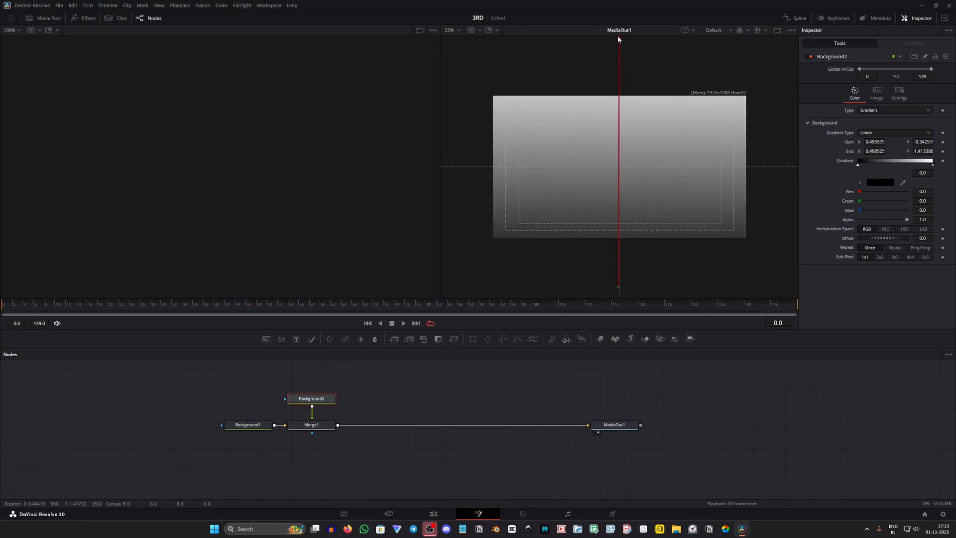
pyautogui.scroll(-1, 620, 236)
pyautogui.moveTo(618, 265); pyautogui.dragTo(619, 271)
pyautogui.click(451, 30)
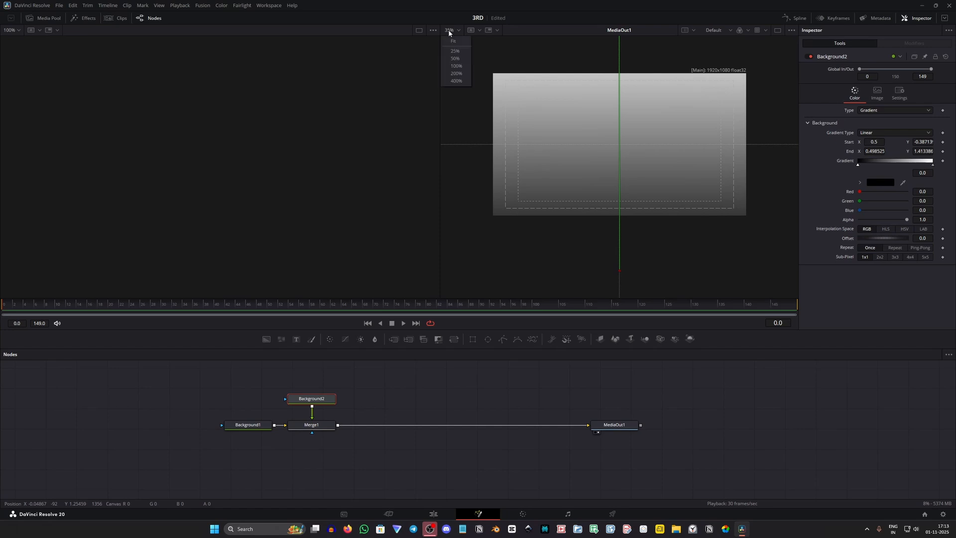
pyautogui.click(454, 45)
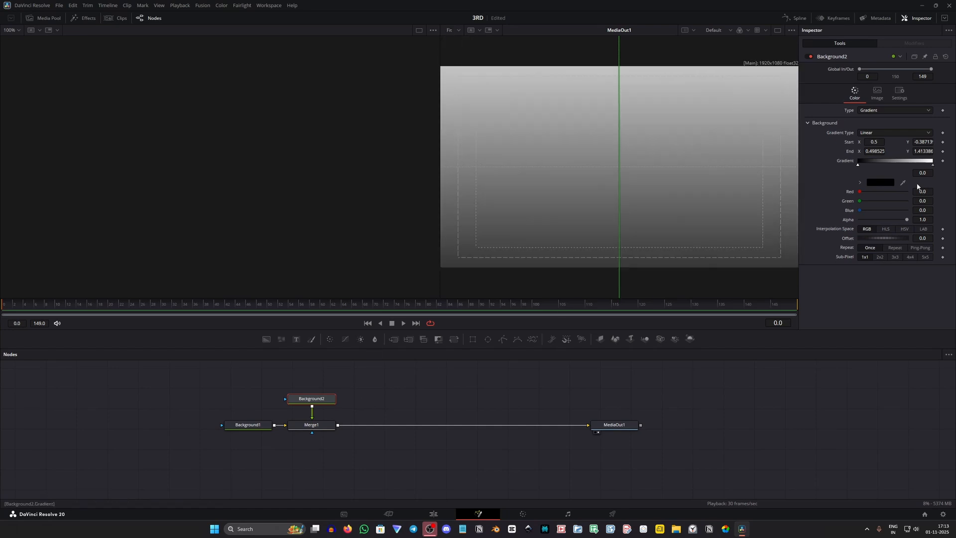
# Step: Change the gradient's white end stop to a bright magenta-purple, #a72fc5
pyautogui.click(933, 166)
pyautogui.click(880, 182)
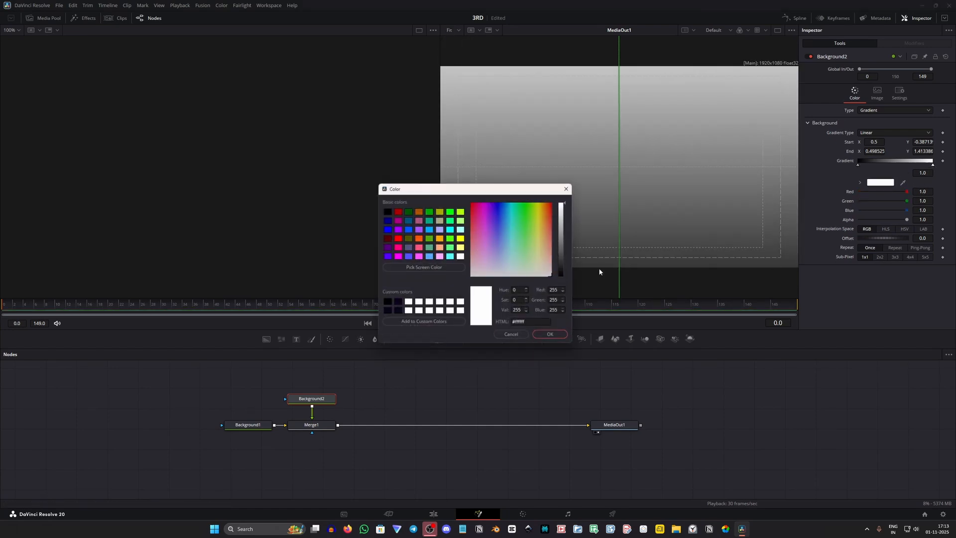
pyautogui.click(344, 222)
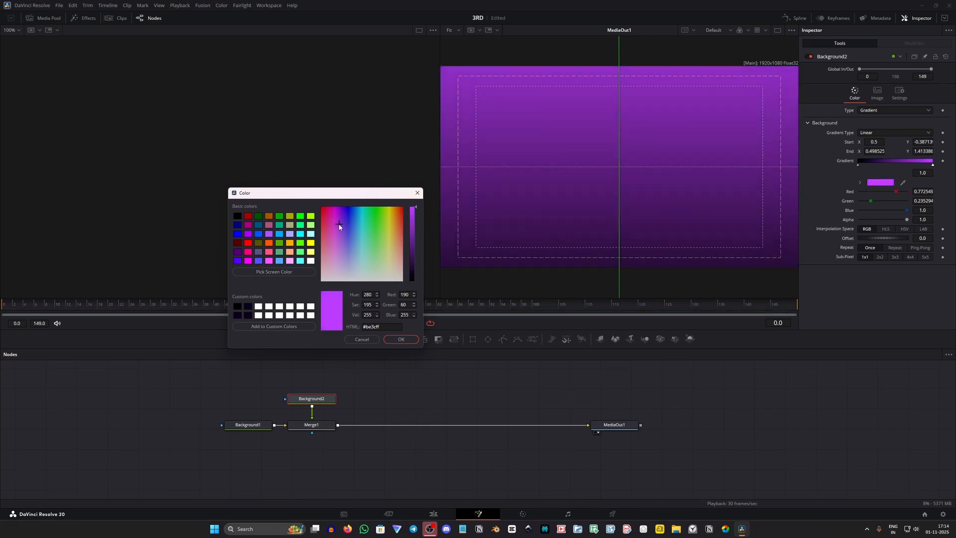
pyautogui.click(401, 340)
# Step: Change the gradient's black start stop to dark purple, #5c1266
pyautogui.click(874, 184)
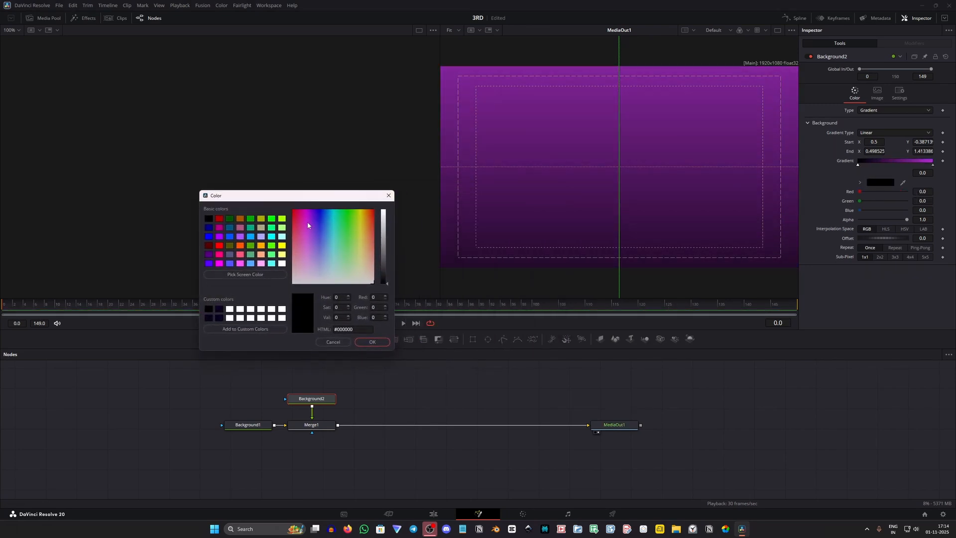
pyautogui.click(308, 223)
pyautogui.moveTo(390, 226); pyautogui.dragTo(383, 253)
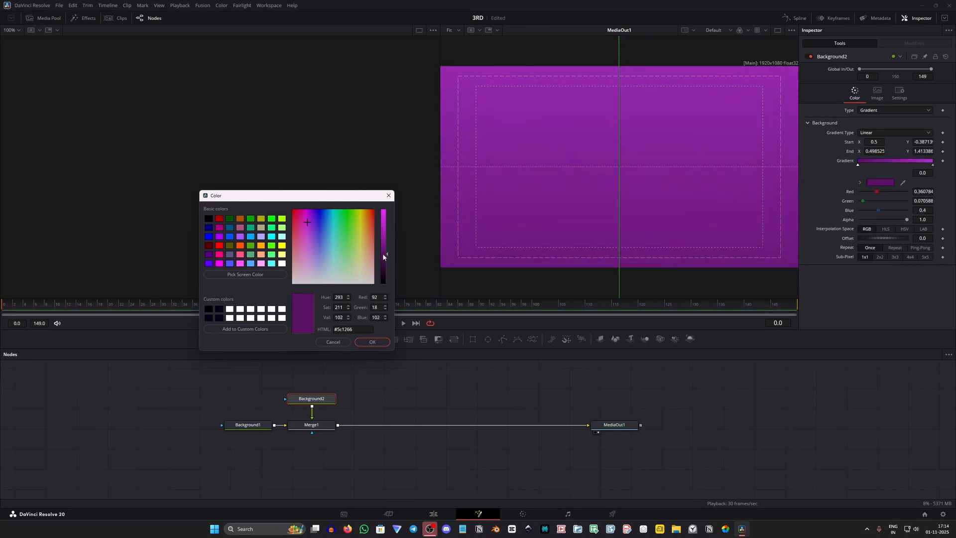
pyautogui.click(373, 342)
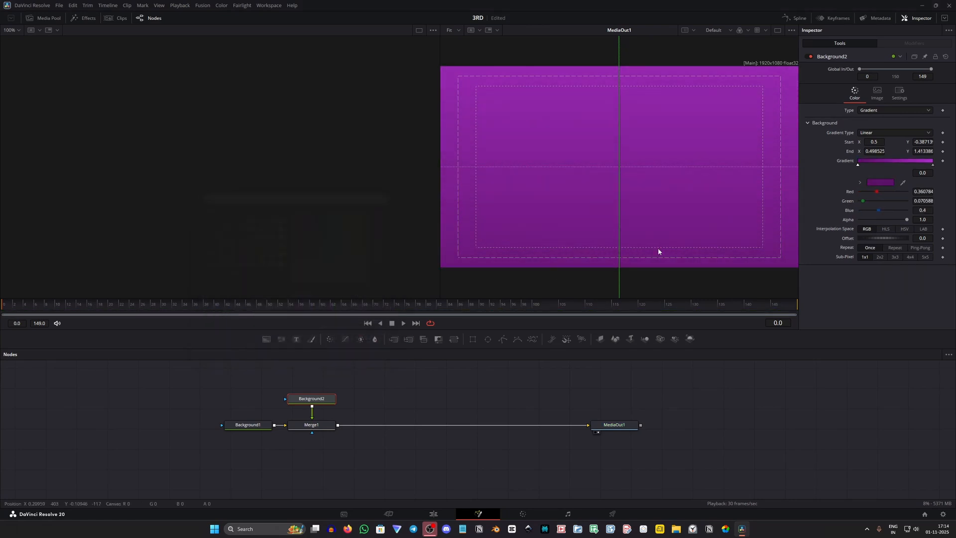
# Step: Set the gradient's end stop to violet #6d33c5 and move the dark purple start stop to about 0.30
pyautogui.click(933, 165)
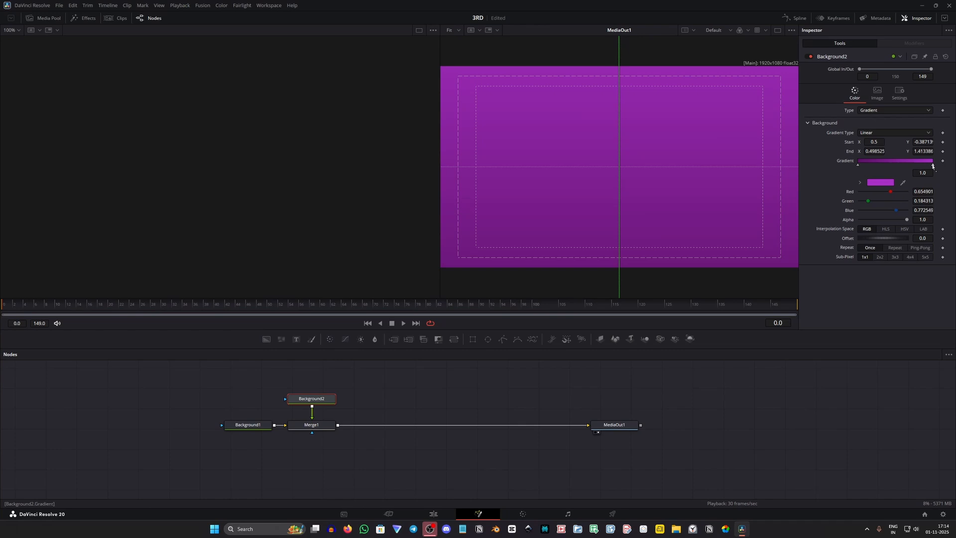
pyautogui.click(881, 182)
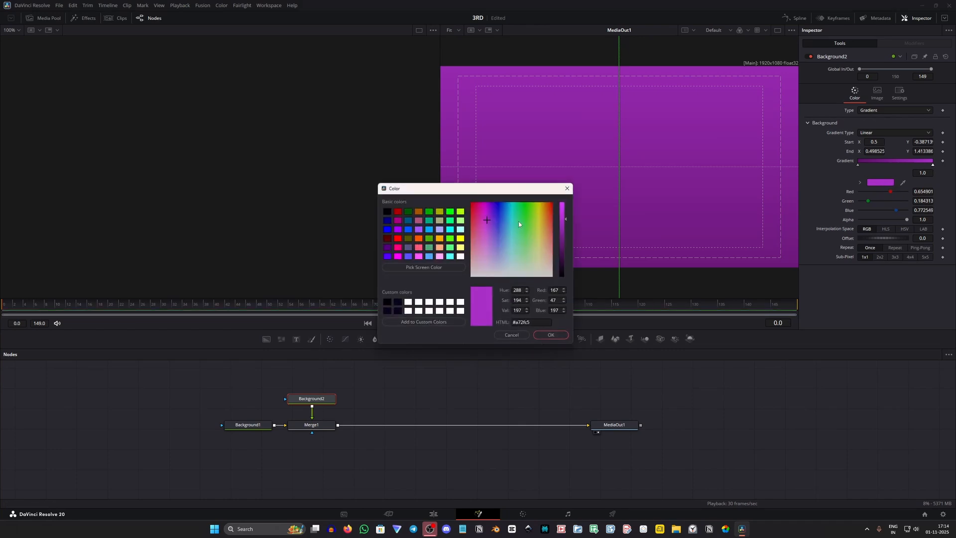
pyautogui.click(492, 221)
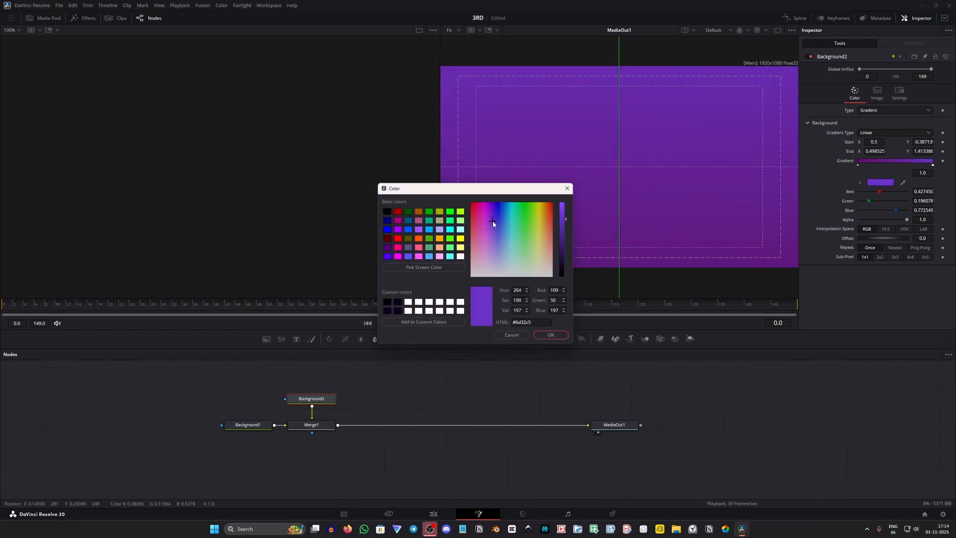
pyautogui.moveTo(493, 221); pyautogui.dragTo(493, 221)
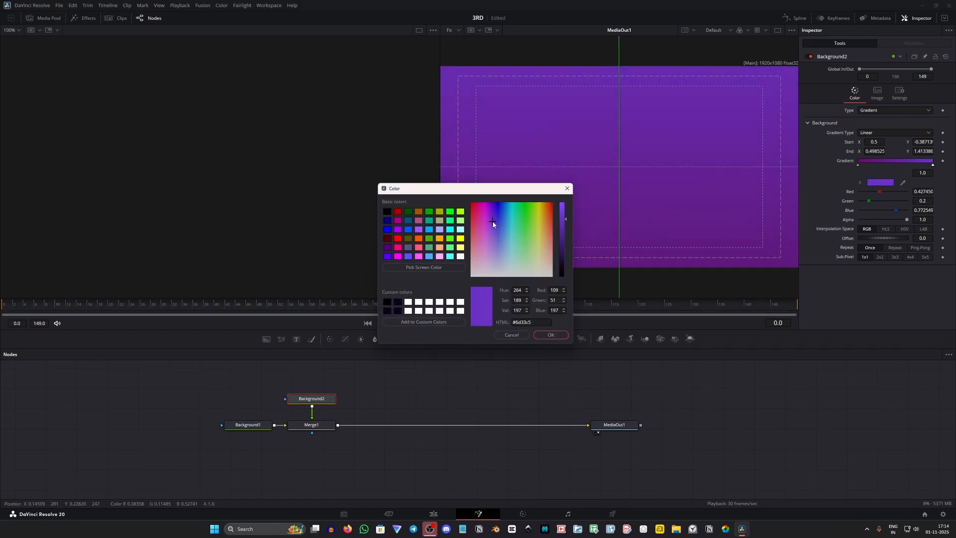
pyautogui.click(552, 334)
pyautogui.moveTo(933, 165)
pyautogui.mouseDown()
pyautogui.moveTo(880, 170)
pyautogui.moveTo(947, 177)
pyautogui.mouseUp()
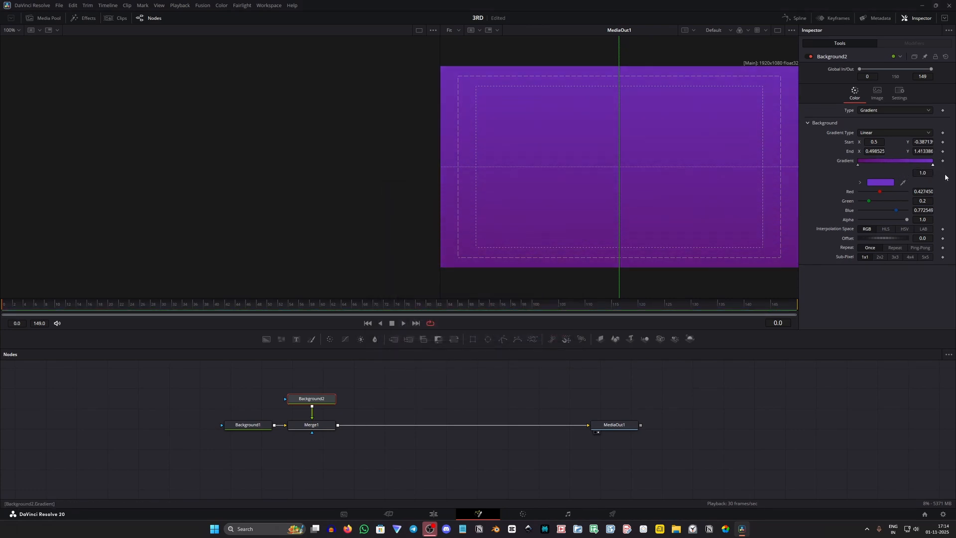
pyautogui.moveTo(858, 165); pyautogui.dragTo(881, 170)
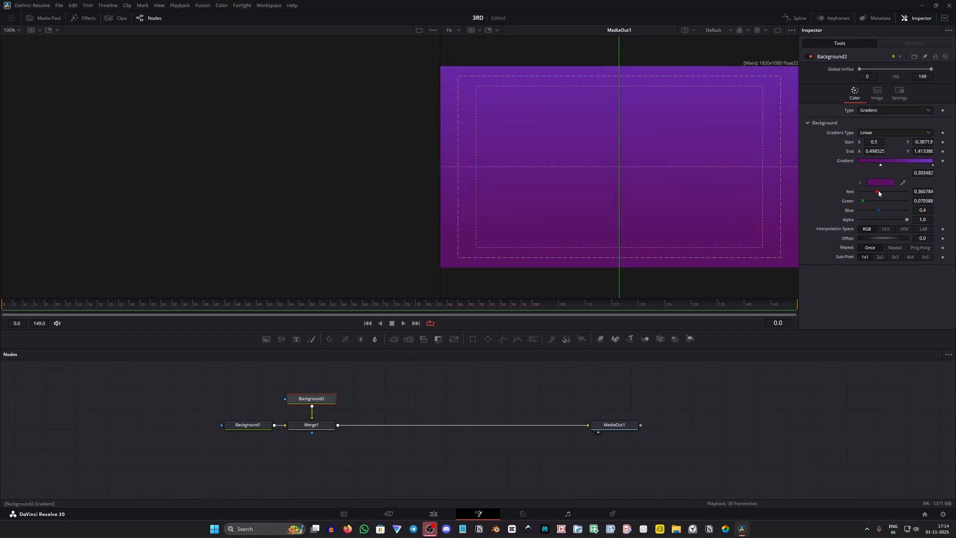
# Step: Add a Rectangle mask to Background2 and arrange both nodes compactly above Merge1, with Background1 close beside it
pyautogui.moveTo(327, 400); pyautogui.dragTo(327, 419)
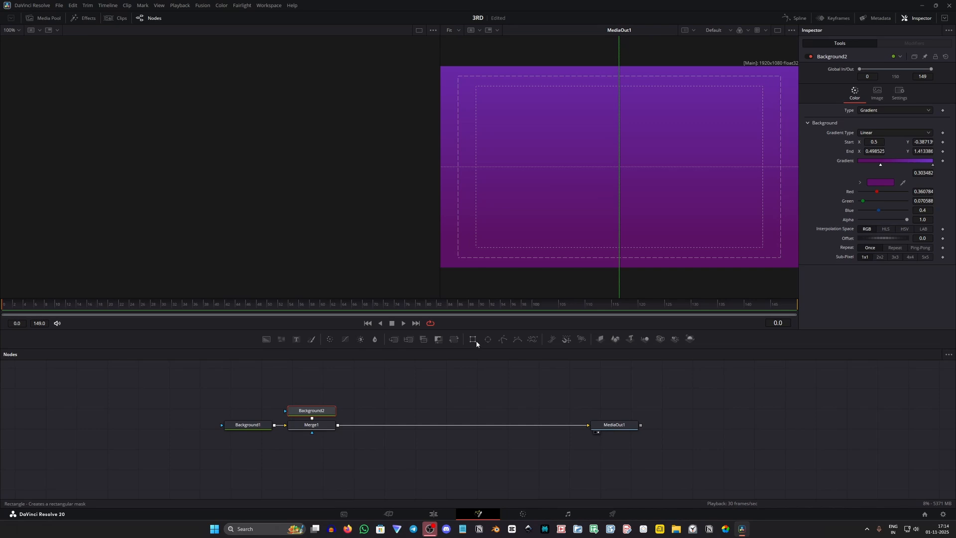
pyautogui.click(474, 341)
pyautogui.moveTo(320, 427)
pyautogui.mouseDown()
pyautogui.moveTo(382, 426)
pyautogui.moveTo(316, 426)
pyautogui.mouseUp()
pyautogui.moveTo(325, 390); pyautogui.dragTo(321, 415)
pyautogui.keyDown('ctrl'); pyautogui.click(327, 412); pyautogui.keyUp('ctrl')
pyautogui.moveTo(248, 427); pyautogui.dragTo(251, 430)
pyautogui.click(316, 401)
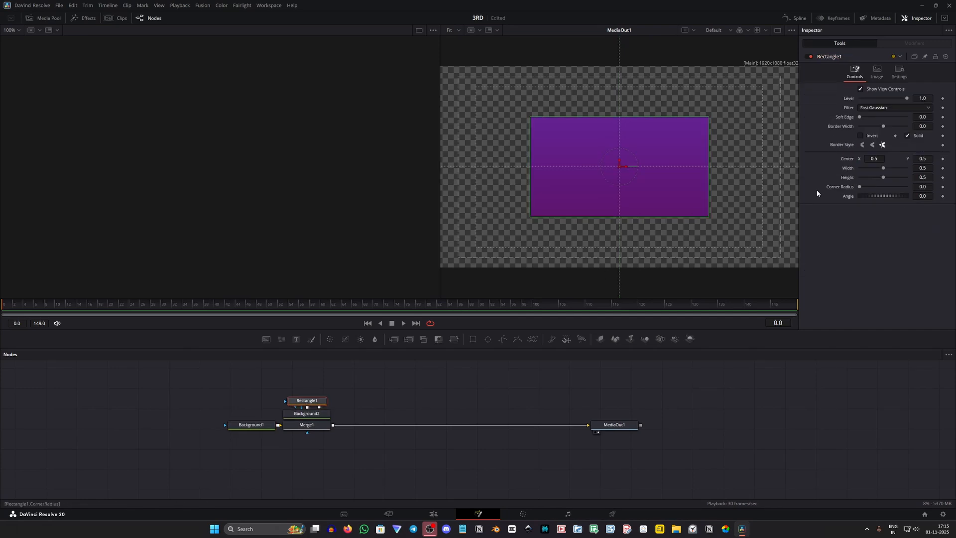
# Step: Widen the rectangle mask to about 1.12 and lower its centre to about 0.19 in Y
pyautogui.moveTo(709, 202); pyautogui.dragTo(821, 213)
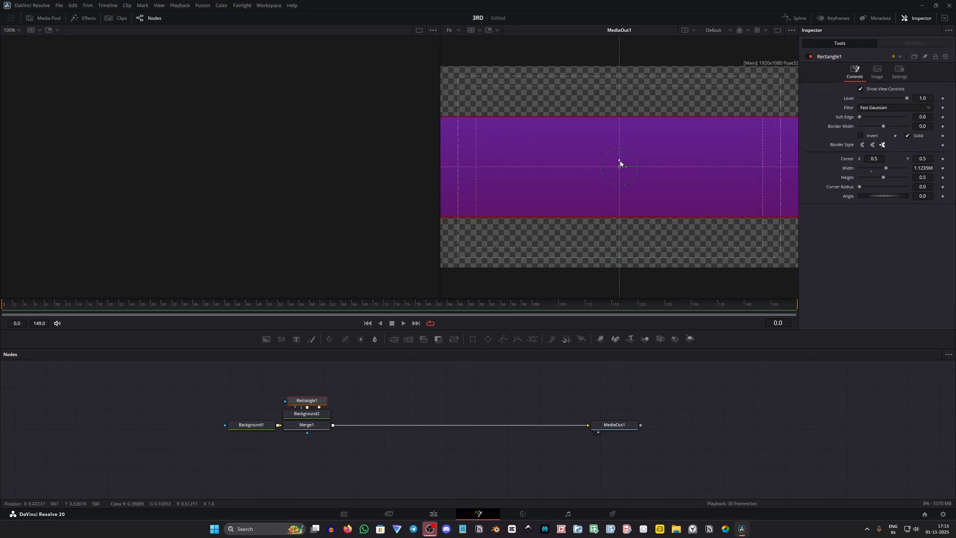
pyautogui.moveTo(620, 163); pyautogui.dragTo(615, 227)
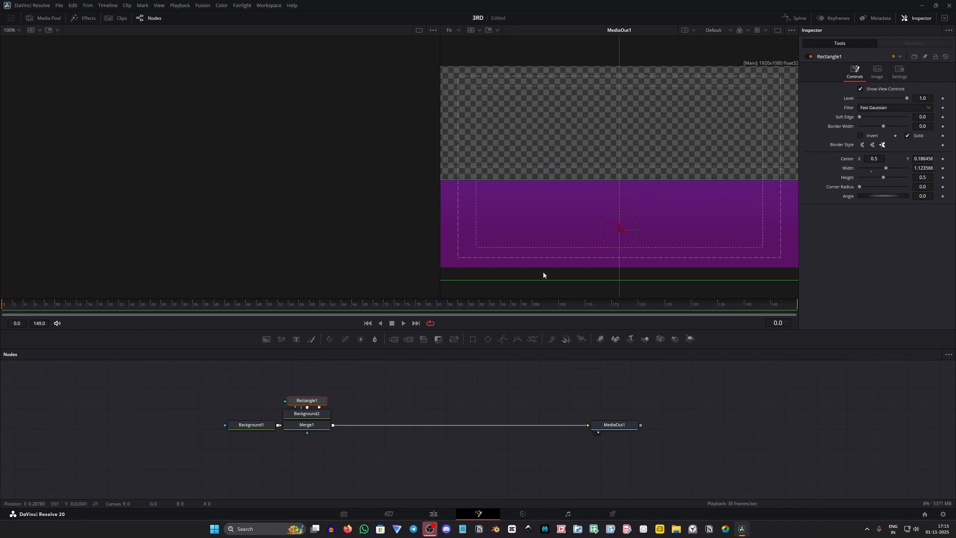
# Step: Move Background2 and its Rectangle mask higher above Merge1 to make room between them
pyautogui.scroll(2, 386, 401)
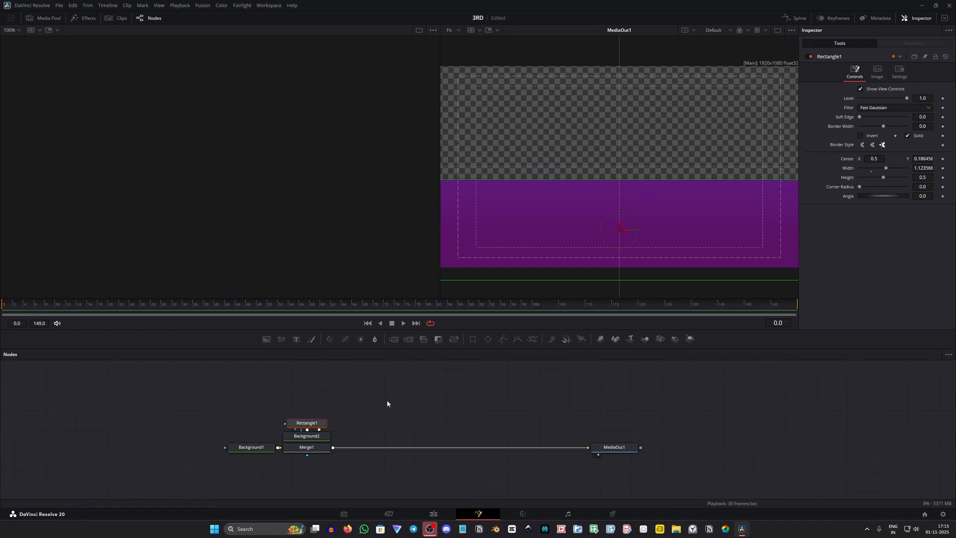
pyautogui.scroll(1, 387, 401)
pyautogui.moveTo(385, 402); pyautogui.dragTo(312, 459)
pyautogui.moveTo(312, 459); pyautogui.dragTo(314, 397)
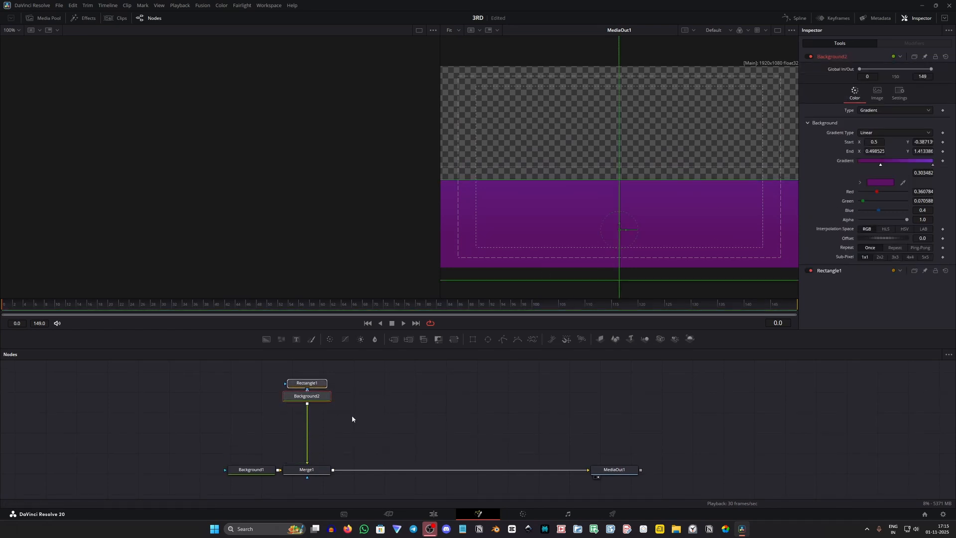
# Step: Insert a Waviness effect between Background2 and Merge1
pyautogui.click(325, 397)
pyautogui.hotkey('shift', 'space')
pyautogui.write('drop')
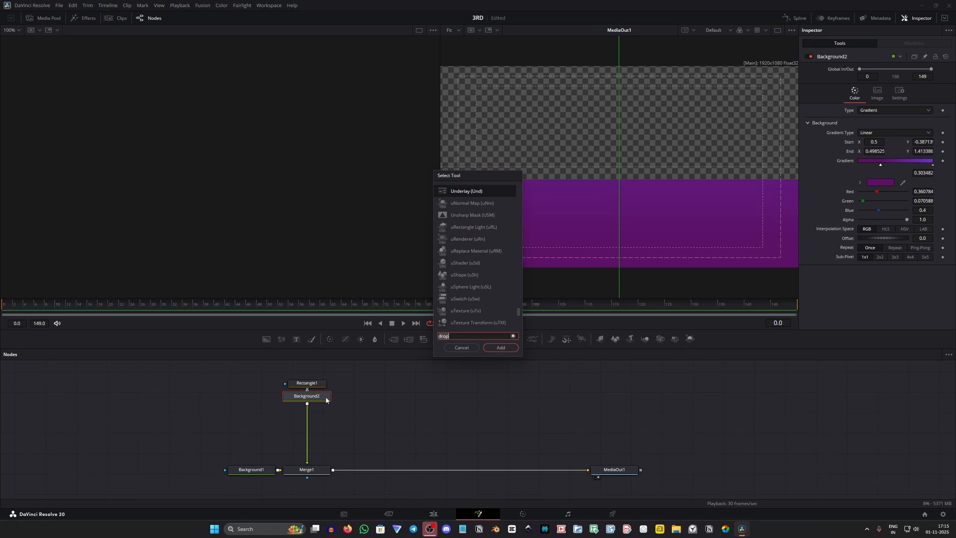
pyautogui.write('wavi')
pyautogui.press('Return')
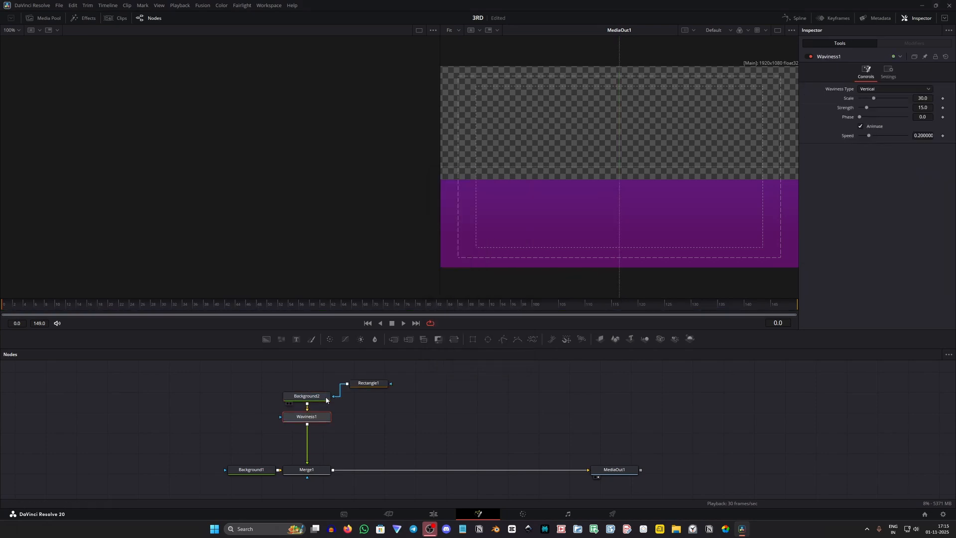
# Step: Set the Waviness effect to Horizontal with scale 25.2, strength 19.7 and speed 0.228
pyautogui.click(881, 90)
pyautogui.click(879, 106)
pyautogui.moveTo(867, 108); pyautogui.dragTo(871, 110)
pyautogui.moveTo(875, 100); pyautogui.dragTo(872, 98)
pyautogui.moveTo(869, 135); pyautogui.dragTo(871, 136)
# Step: Insert a Drop Shadow after Waviness1 with shadow strength 0.307 and drop angle -31
pyautogui.hotkey('shift', 'space')
pyautogui.write('wavi')
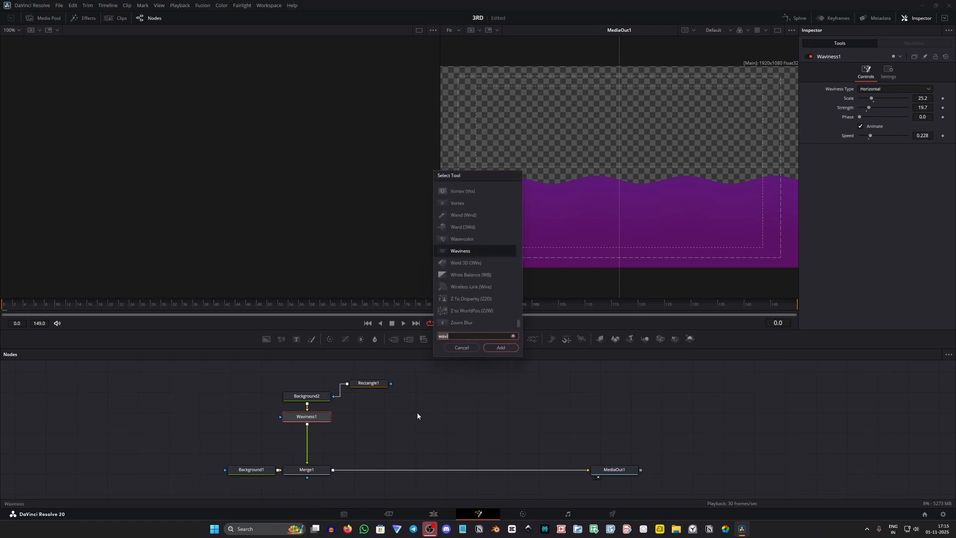
pyautogui.press('BackSpace')
pyautogui.press('BackSpace')
pyautogui.press('BackSpace')
pyautogui.press('BackSpace')
pyautogui.write('drop')
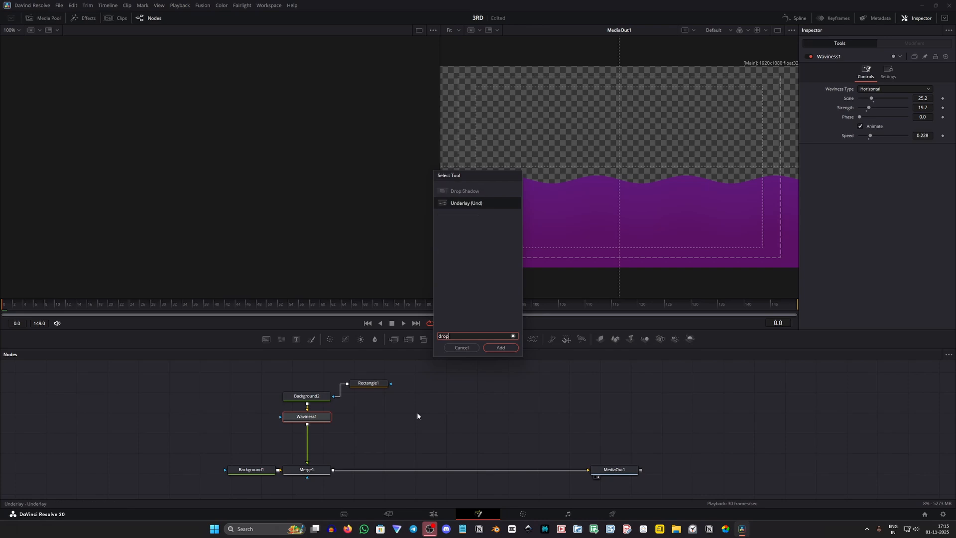
pyautogui.press('Return')
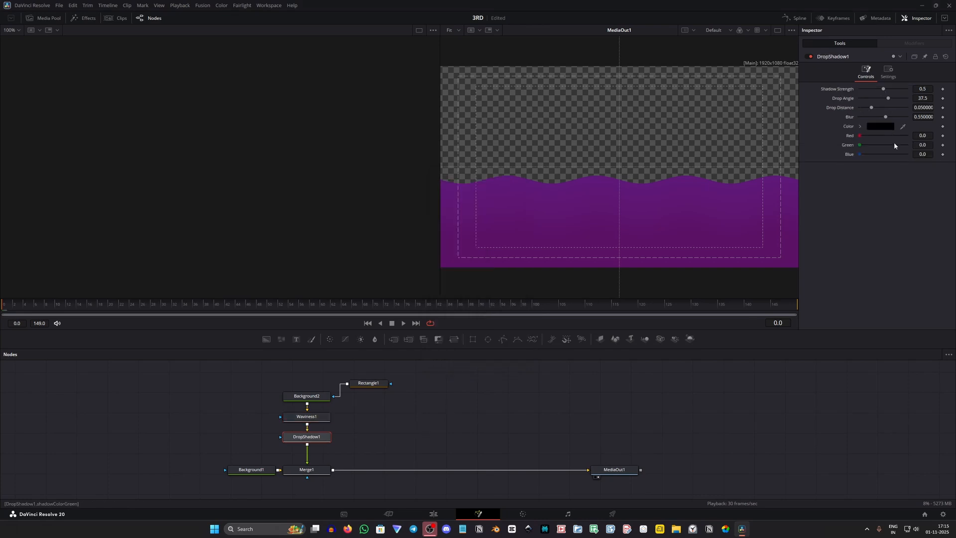
pyautogui.moveTo(888, 98)
pyautogui.mouseDown()
pyautogui.moveTo(904, 100)
pyautogui.moveTo(865, 104)
pyautogui.moveTo(880, 108)
pyautogui.moveTo(885, 92)
pyautogui.moveTo(876, 94)
pyautogui.mouseUp()
# Step: Insert a Soft Glow effect between DropShadow1 and Merge1
pyautogui.hotkey('shift', 'space')
pyautogui.write('drop')
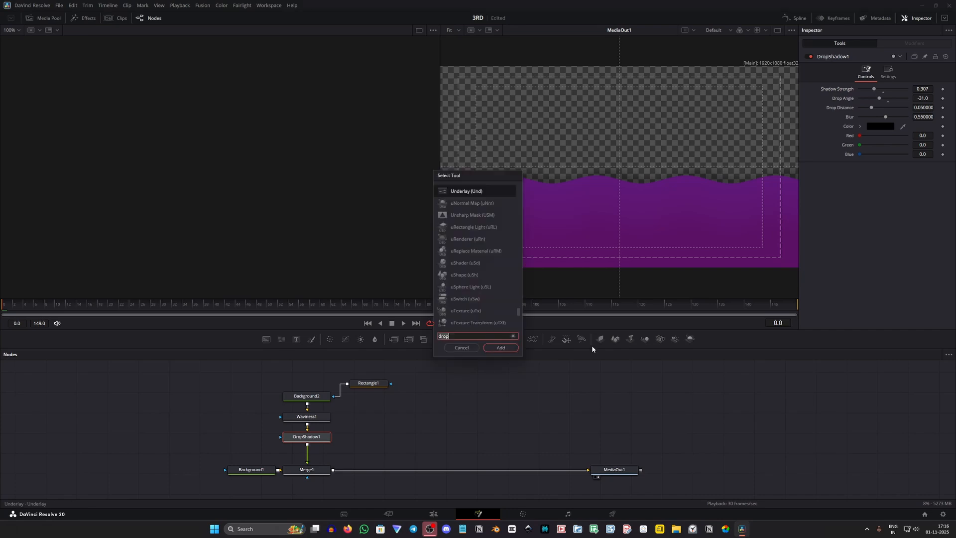
pyautogui.write('soft')
pyautogui.press('Return')
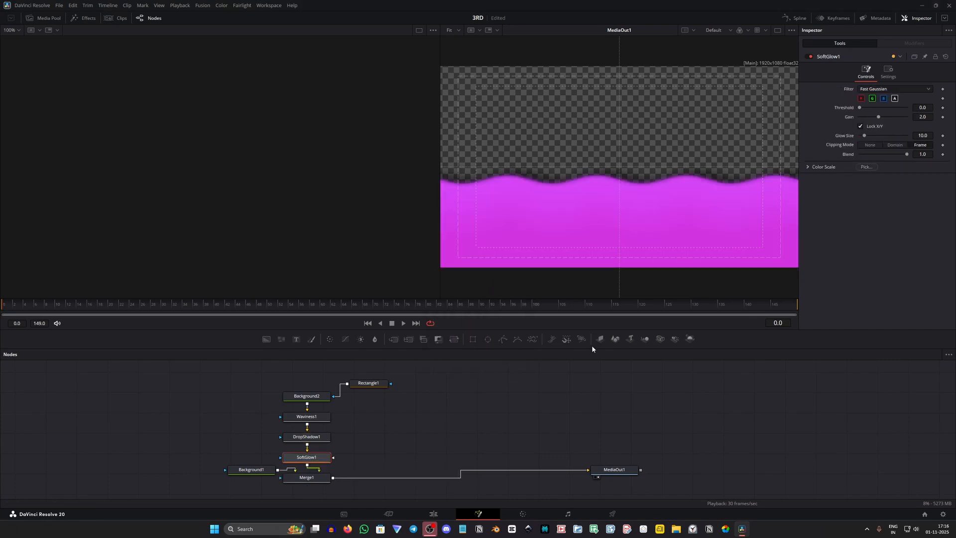
# Step: Stack Rectangle1, Background2, Waviness1, DropShadow1 and SoftGlow1 compactly in one column above Merge1 and shift MediaOut1 further right
pyautogui.moveTo(245, 473); pyautogui.dragTo(241, 482)
pyautogui.moveTo(367, 384); pyautogui.dragTo(306, 383)
pyautogui.moveTo(344, 378); pyautogui.dragTo(317, 399)
pyautogui.moveTo(309, 397); pyautogui.dragTo(309, 404)
pyautogui.moveTo(349, 384); pyautogui.dragTo(315, 419)
pyautogui.moveTo(309, 417); pyautogui.dragTo(309, 425)
pyautogui.moveTo(375, 388); pyautogui.dragTo(314, 439)
pyautogui.moveTo(313, 438); pyautogui.dragTo(313, 446)
pyautogui.moveTo(358, 393); pyautogui.dragTo(316, 458)
pyautogui.moveTo(317, 457); pyautogui.dragTo(317, 468)
pyautogui.moveTo(615, 470); pyautogui.dragTo(655, 477)
# Step: Set the Soft Glow to threshold 0.087, gain 1.26 and glow size 52
pyautogui.click(286, 469)
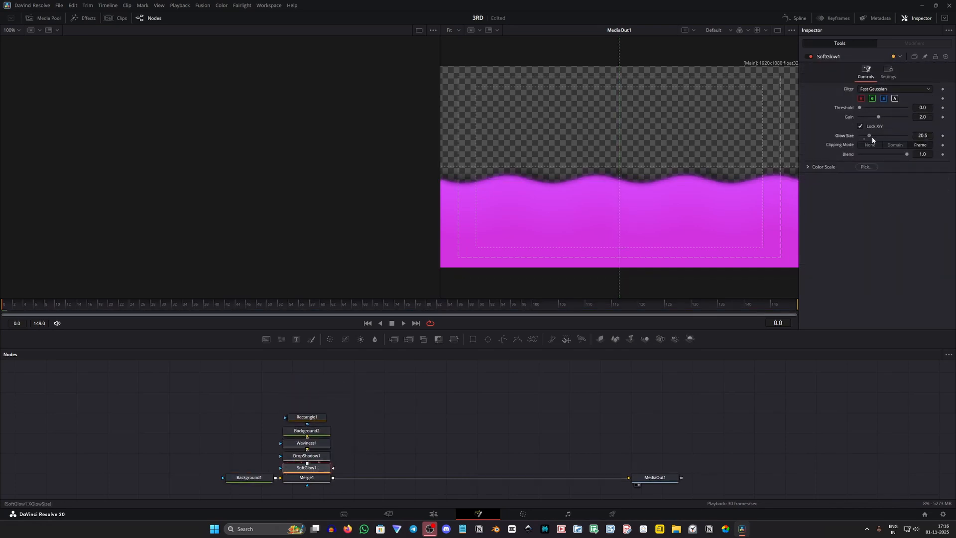
pyautogui.moveTo(872, 138)
pyautogui.mouseDown()
pyautogui.moveTo(887, 140)
pyautogui.moveTo(865, 109)
pyautogui.moveTo(886, 135)
pyautogui.mouseUp()
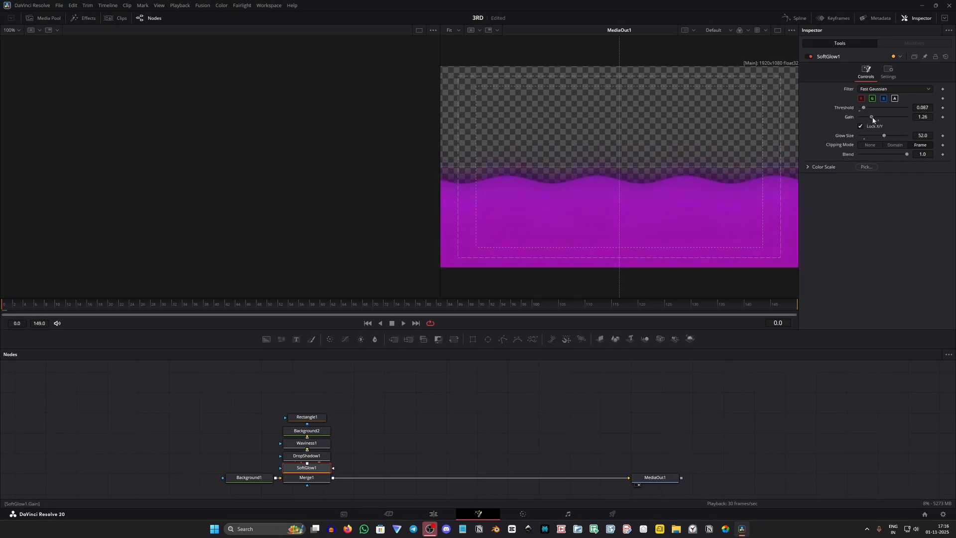
# Step: Shift the wave node stack to the right and merge a new Background node over Background1 before Merge1
pyautogui.moveTo(407, 394)
pyautogui.mouseDown()
pyautogui.moveTo(312, 487)
pyautogui.moveTo(416, 479)
pyautogui.mouseUp()
pyautogui.click(482, 457)
pyautogui.moveTo(267, 339); pyautogui.dragTo(277, 479)
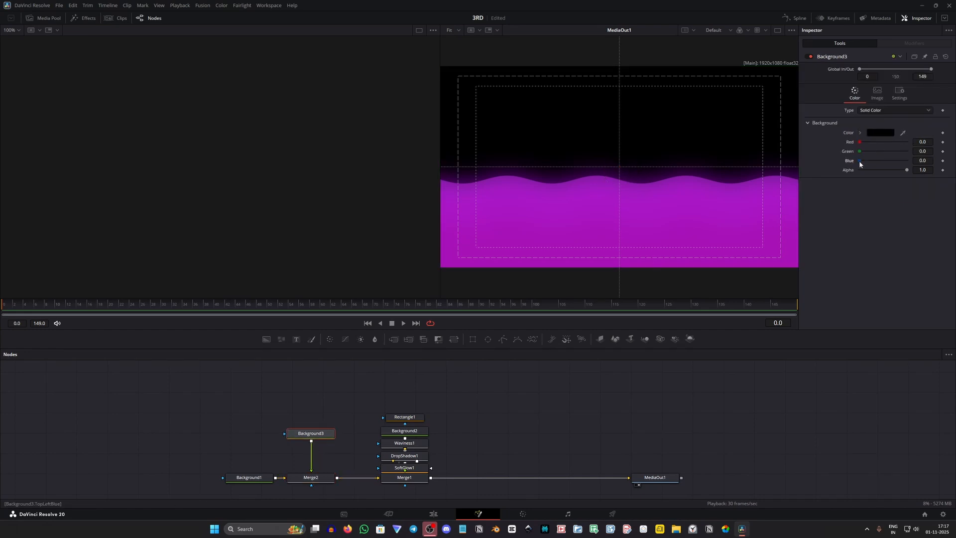
# Step: Colour Background3 dark navy with red and green 0 and blue about 0.22
pyautogui.moveTo(859, 160); pyautogui.dragTo(877, 171)
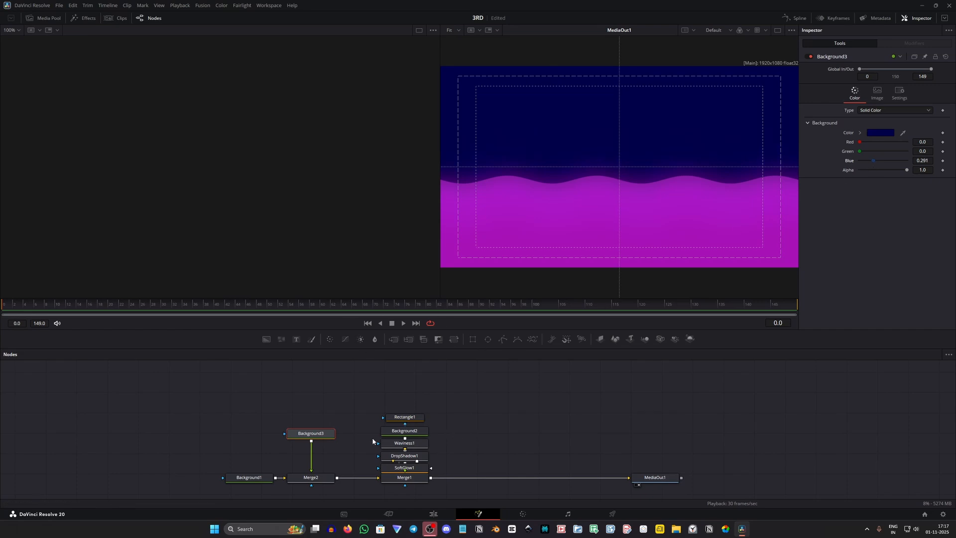
pyautogui.click(874, 132)
pyautogui.moveTo(527, 184); pyautogui.dragTo(283, 185)
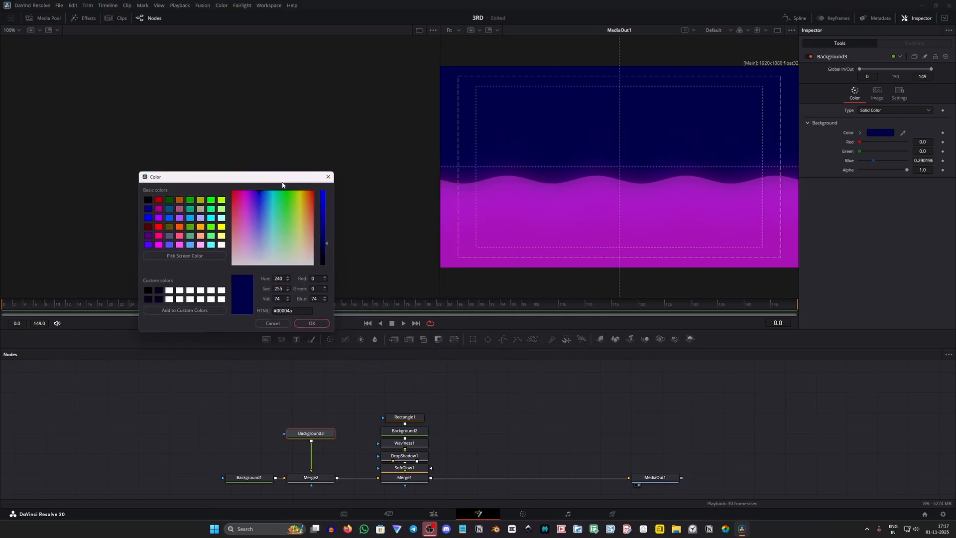
pyautogui.moveTo(327, 246); pyautogui.dragTo(323, 251)
pyautogui.click(311, 325)
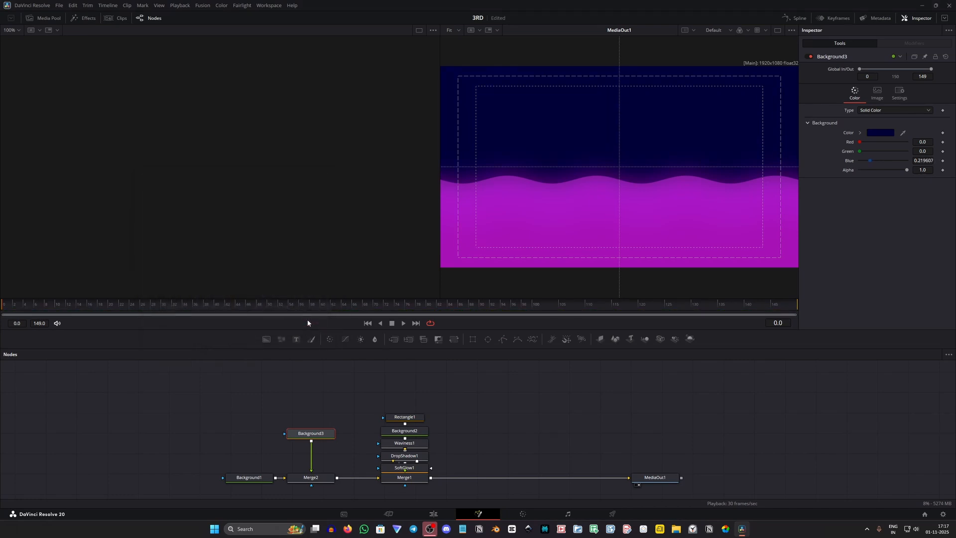
# Step: Switch to the Edit page and play the Fusion Composition clip to preview the wave animation
pyautogui.click(431, 513)
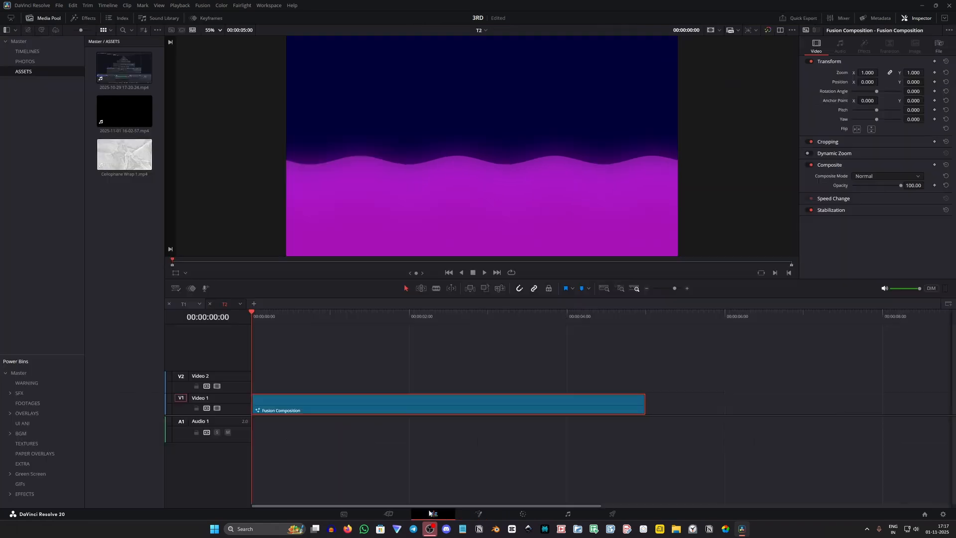
pyautogui.press('space')
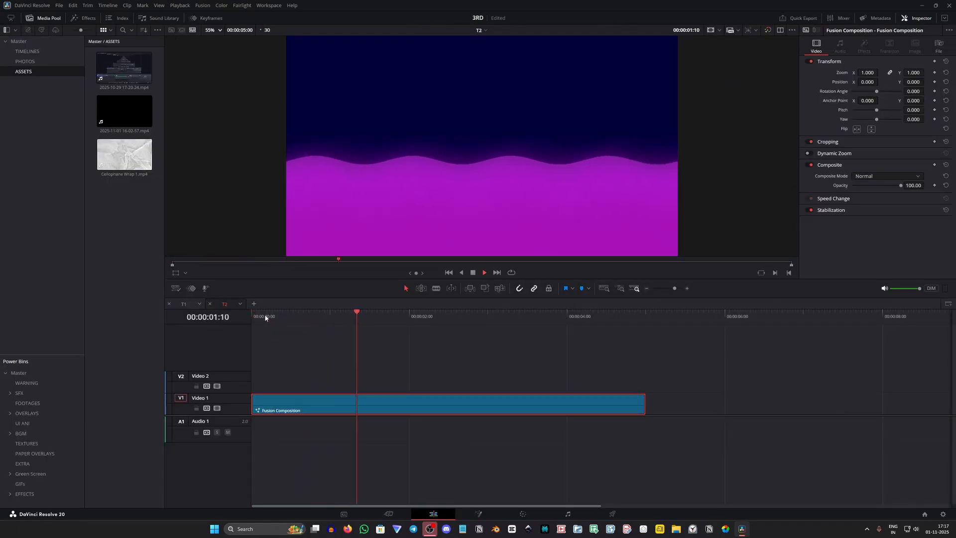
pyautogui.press('space')
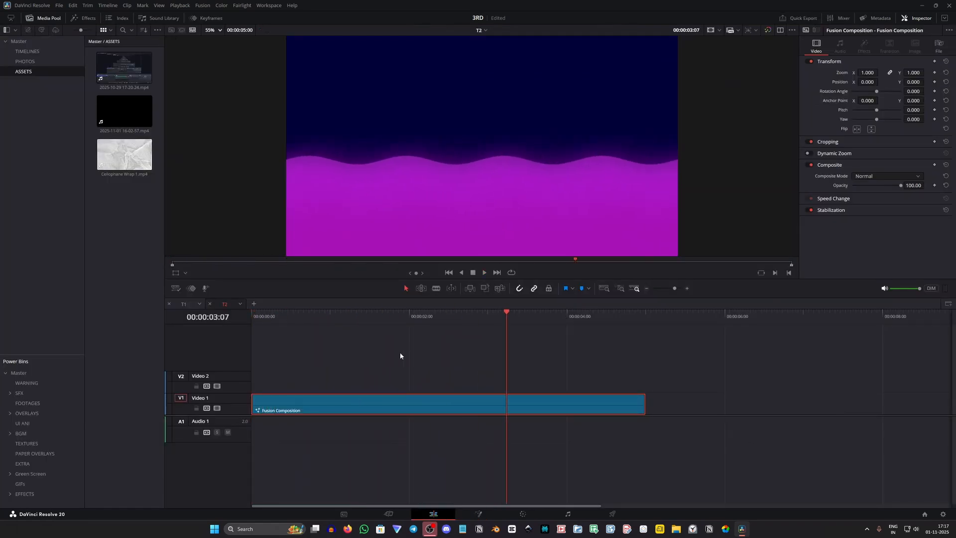
# Step: Duplicate the Fusion Composition clip onto Video 2 and open the copy in Fusion
pyautogui.moveTo(366, 398); pyautogui.dragTo(366, 378)
pyautogui.rightClick(366, 377)
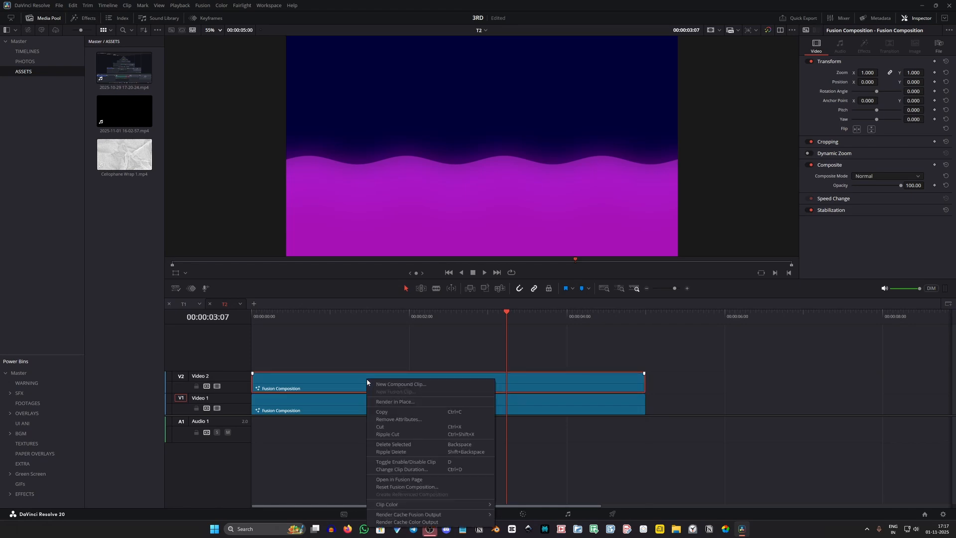
pyautogui.click(398, 479)
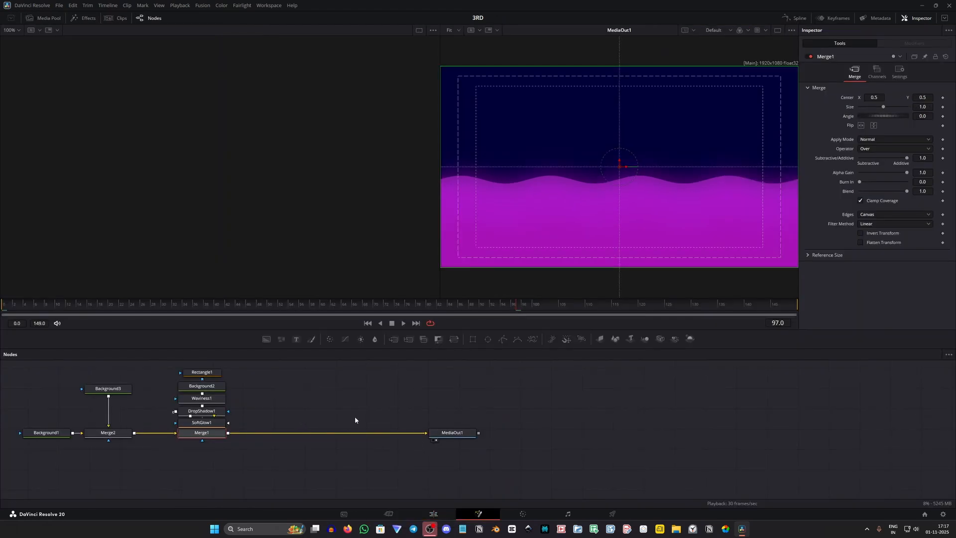
# Step: Delete all nodes of the duplicated composition except Background1 and MediaOut1
pyautogui.moveTo(239, 396); pyautogui.dragTo(369, 462)
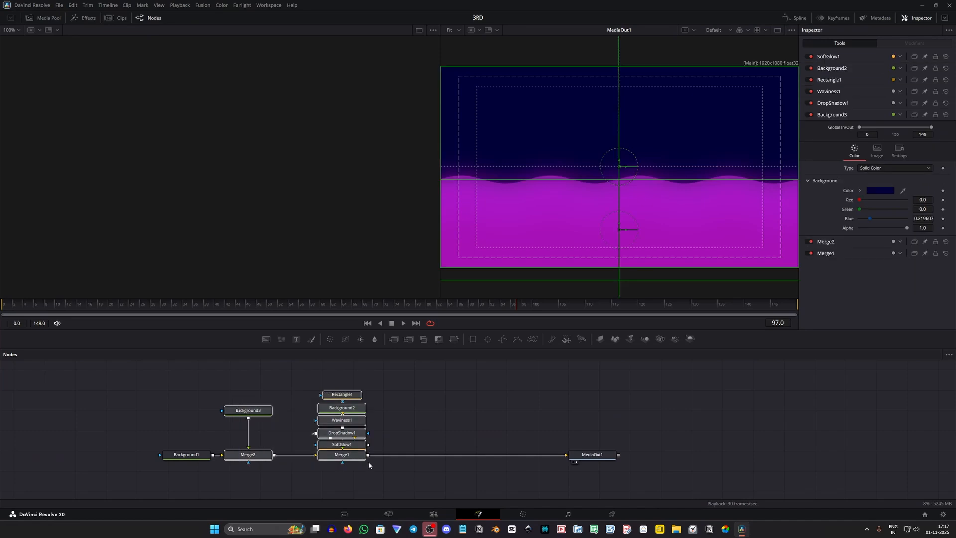
pyautogui.press('Delete')
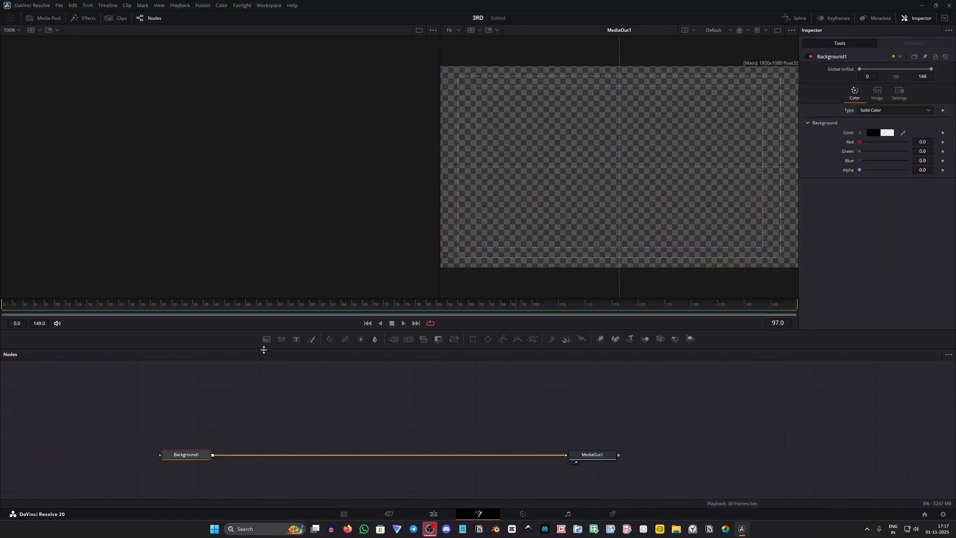
# Step: Merge a new Background node over Background1 and mask it with a Rectangle
pyautogui.moveTo(264, 344); pyautogui.dragTo(213, 453)
pyautogui.moveTo(248, 414); pyautogui.dragTo(250, 440)
pyautogui.click(473, 339)
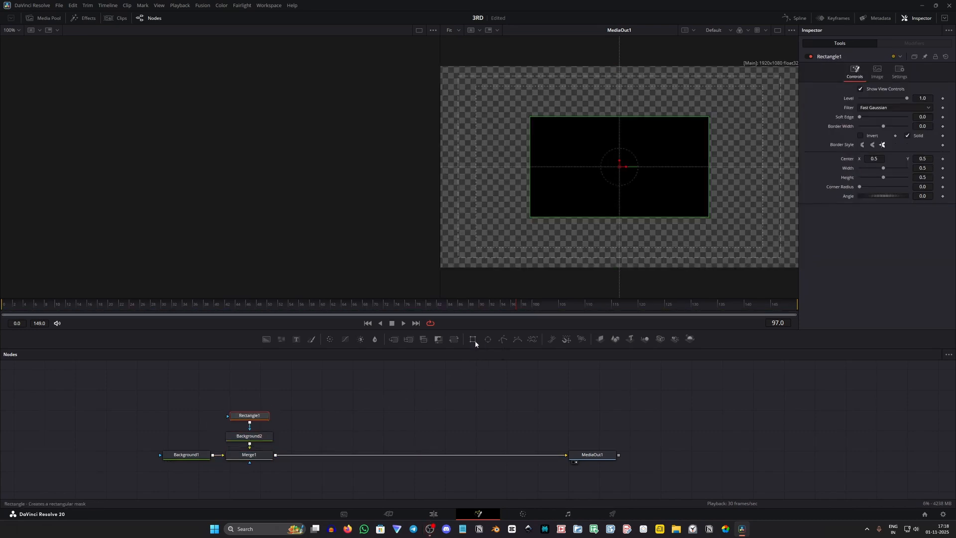
# Step: Resize the rectangle mask to about 0.417 wide and 0.815 high, and set its corner radius to 0.165
pyautogui.moveTo(710, 204); pyautogui.dragTo(696, 230)
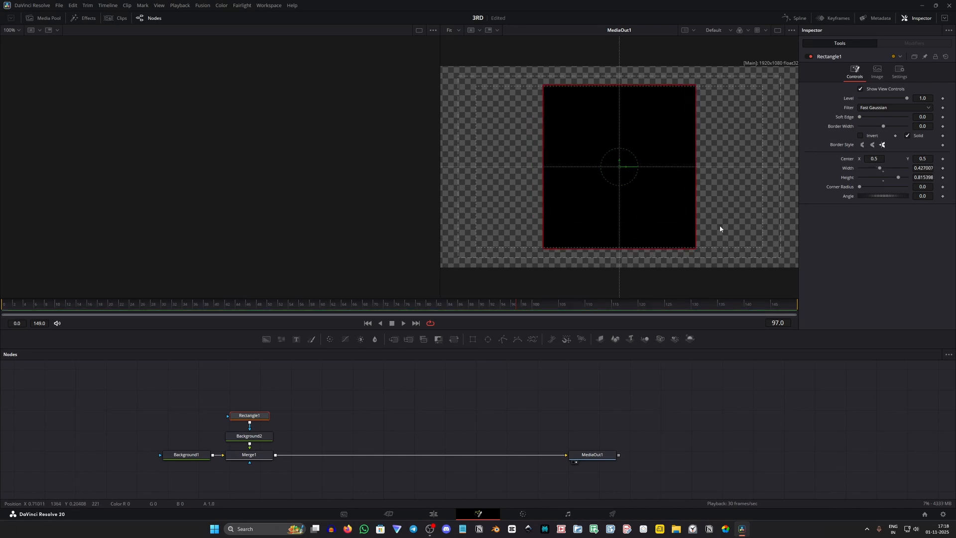
pyautogui.moveTo(861, 187); pyautogui.dragTo(870, 192)
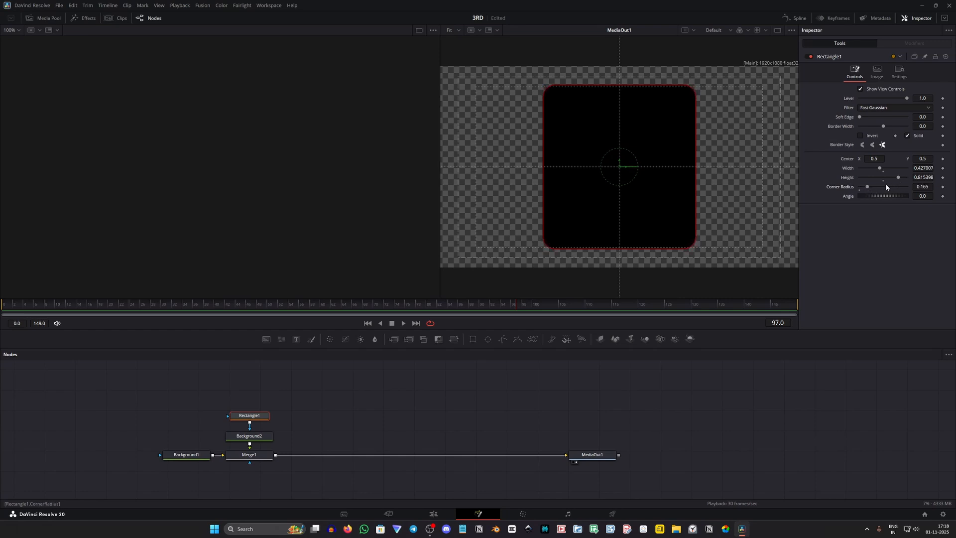
pyautogui.moveTo(698, 192); pyautogui.dragTo(696, 193)
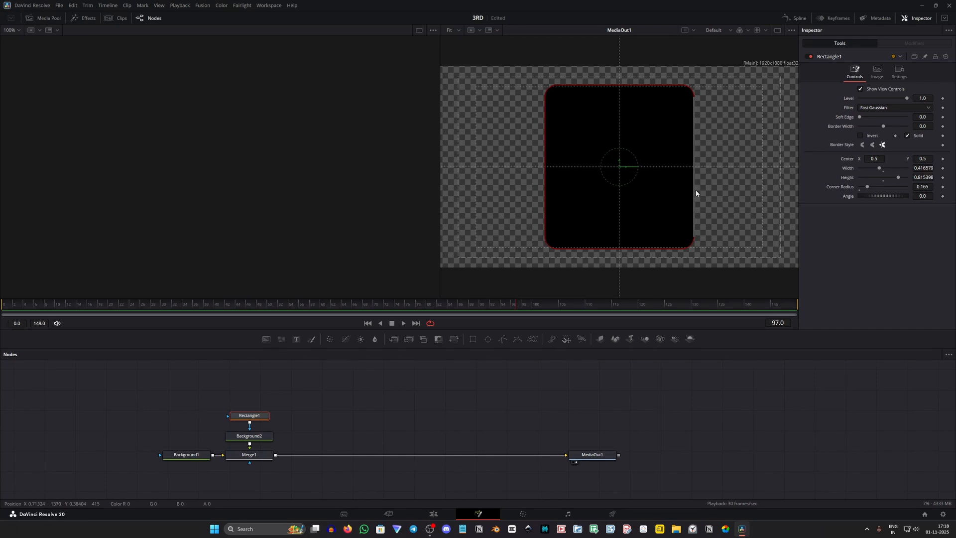
# Step: Change Background2 to a linear gradient running vertically from about 0.5, -0.27 to about 0.5, 1.48
pyautogui.click(255, 442)
pyautogui.click(876, 111)
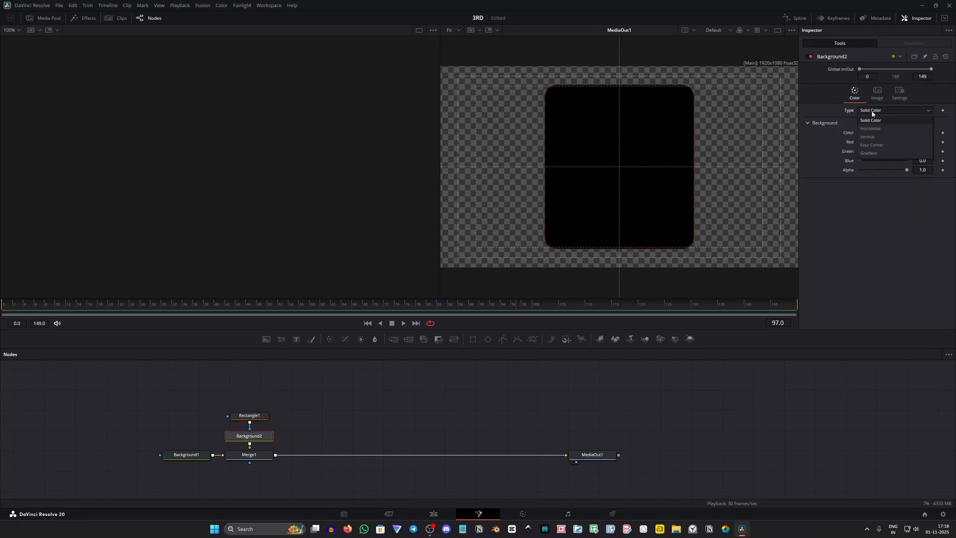
pyautogui.click(880, 152)
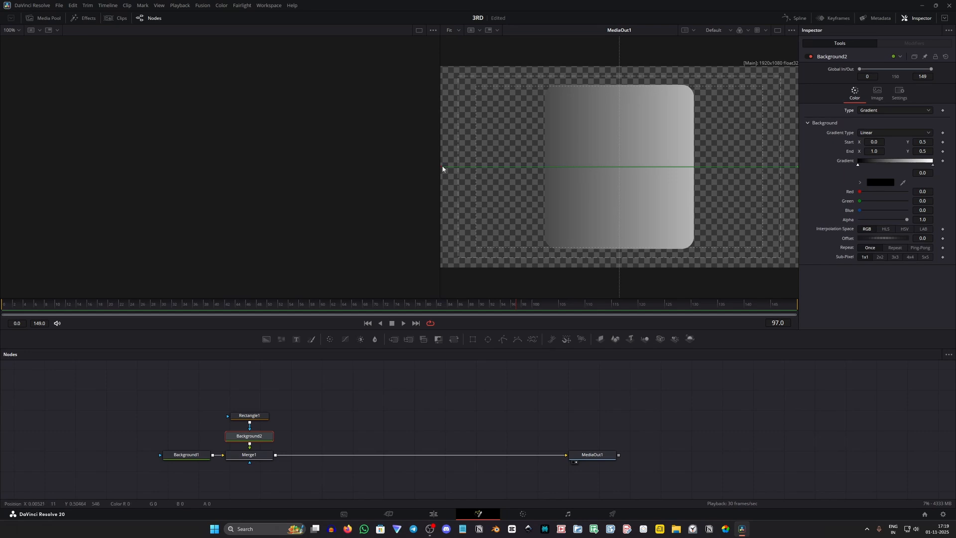
pyautogui.scroll(-1, 629, 168)
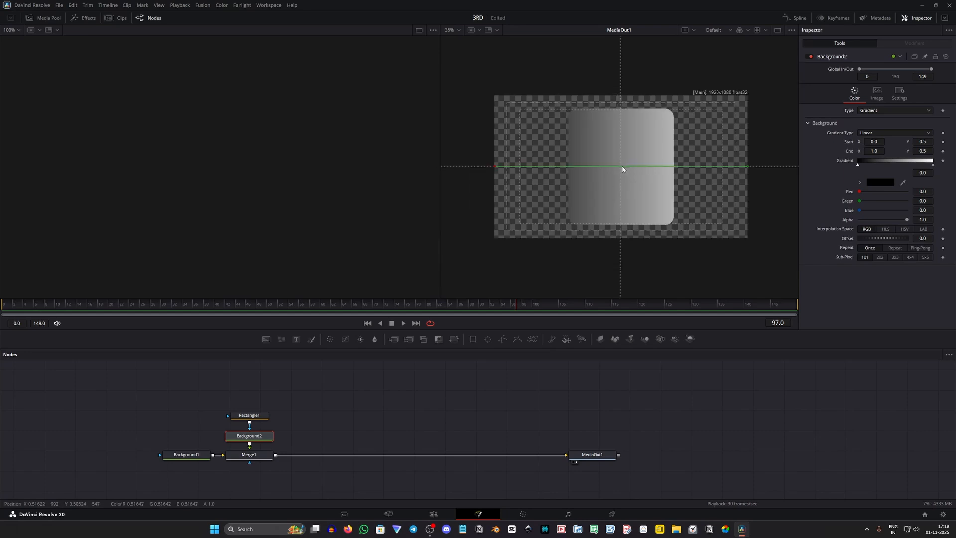
pyautogui.moveTo(494, 168); pyautogui.dragTo(613, 269)
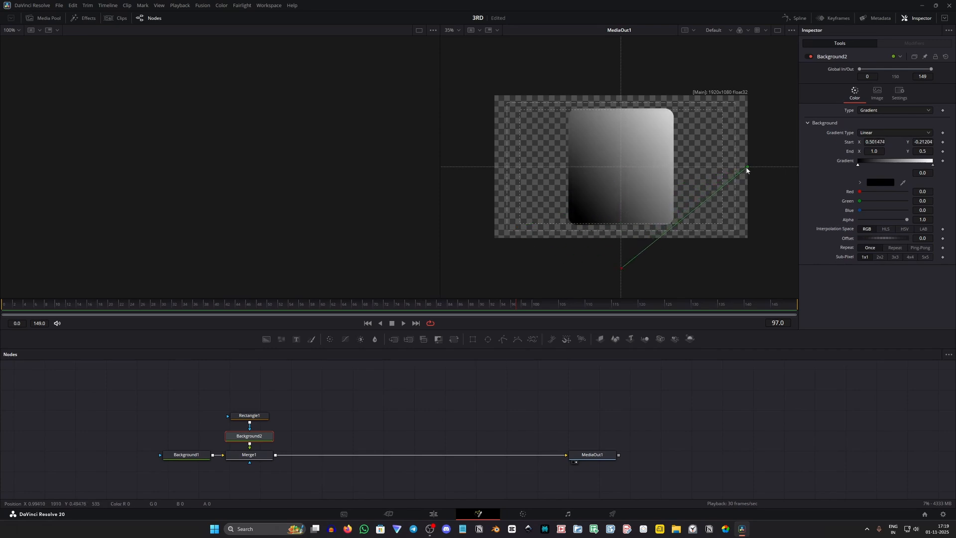
pyautogui.moveTo(747, 168); pyautogui.dragTo(621, 29)
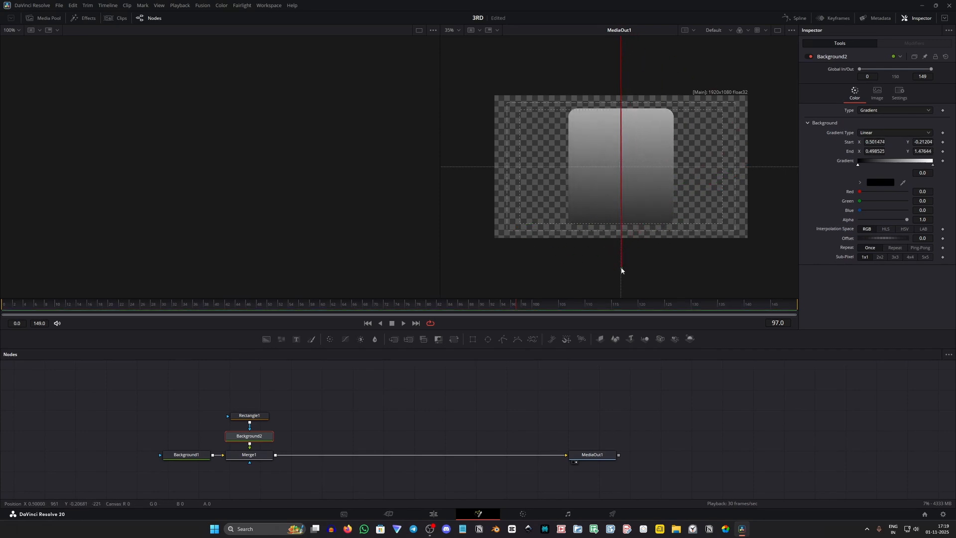
pyautogui.moveTo(622, 270); pyautogui.dragTo(621, 279)
pyautogui.click(450, 30)
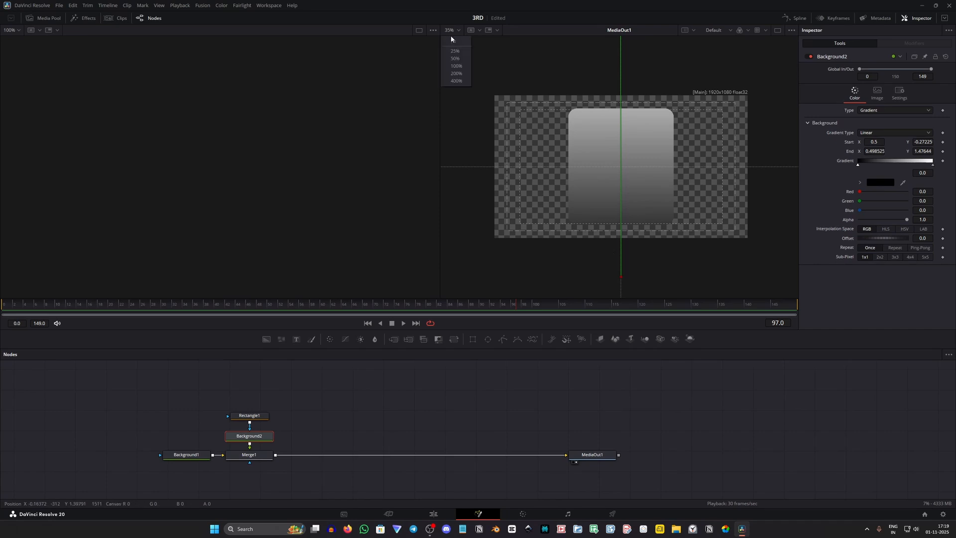
pyautogui.click(452, 42)
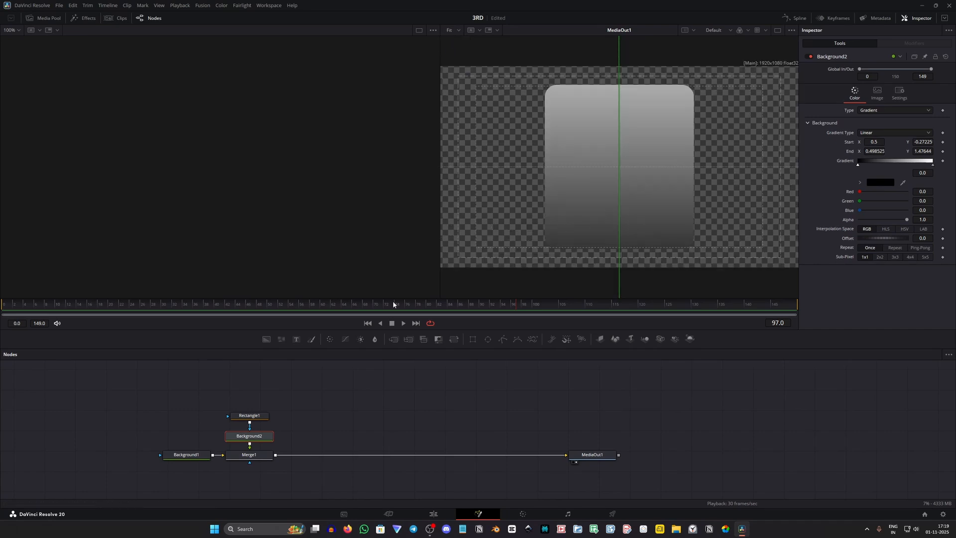
# Step: Move Rectangle1 close to Background2 and raise both nodes higher above Merge1
pyautogui.click(330, 441)
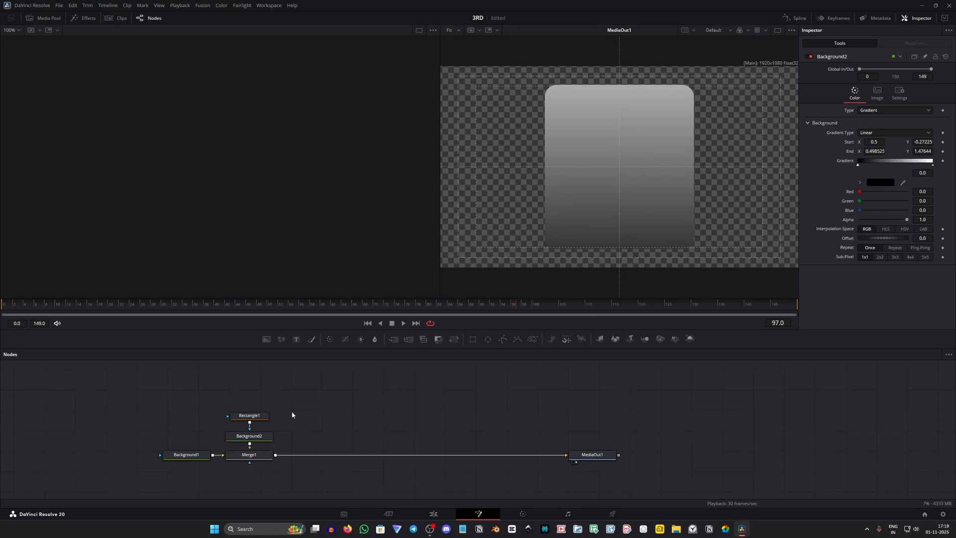
pyautogui.moveTo(247, 419); pyautogui.dragTo(248, 425)
pyautogui.moveTo(311, 410); pyautogui.dragTo(269, 438)
pyautogui.moveTo(269, 437); pyautogui.dragTo(268, 391)
pyautogui.click(407, 433)
pyautogui.scroll(1, 408, 432)
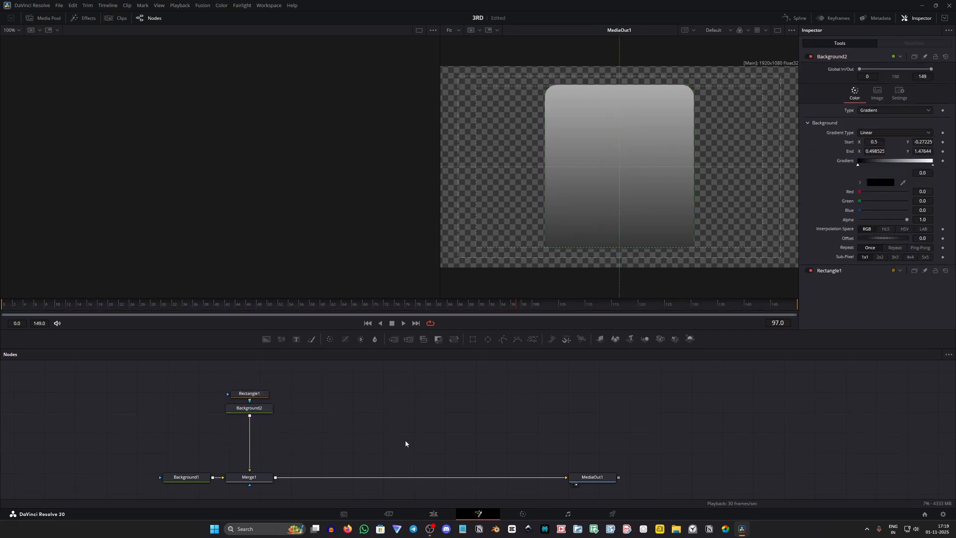
# Step: Add r.webp from the PHOTOS bin to the node graph beside Background2
pyautogui.click(44, 18)
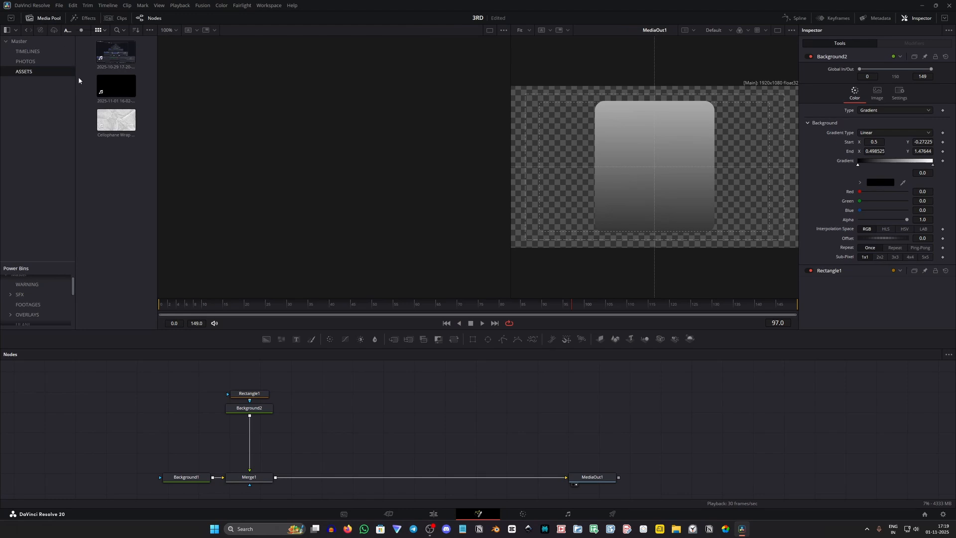
pyautogui.click(45, 62)
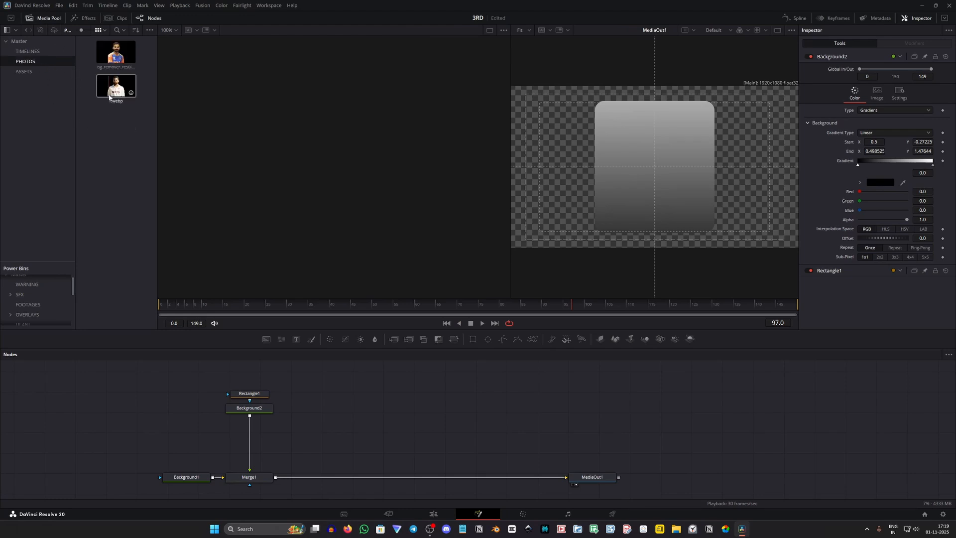
pyautogui.moveTo(224, 262); pyautogui.dragTo(327, 410)
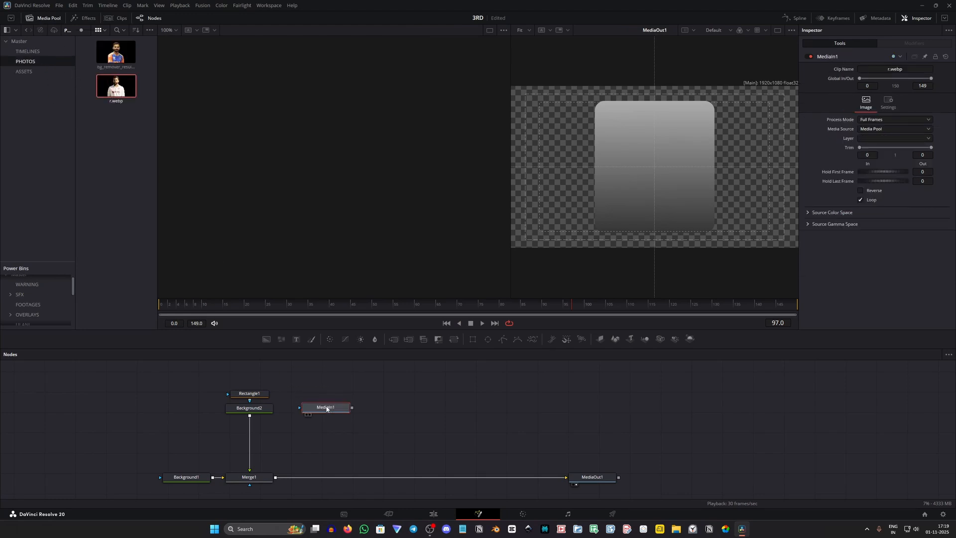
# Step: Rename the r.webp node to A, and add bg_remover_result.webp to the node graph as a node named B
pyautogui.press('F2')
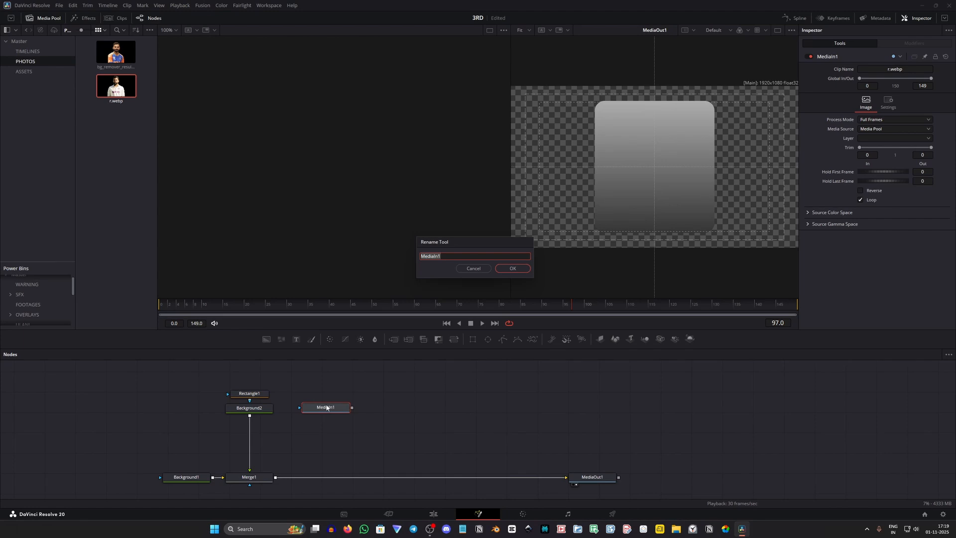
pyautogui.click(513, 268)
pyautogui.moveTo(117, 52); pyautogui.dragTo(438, 413)
pyautogui.press('F2')
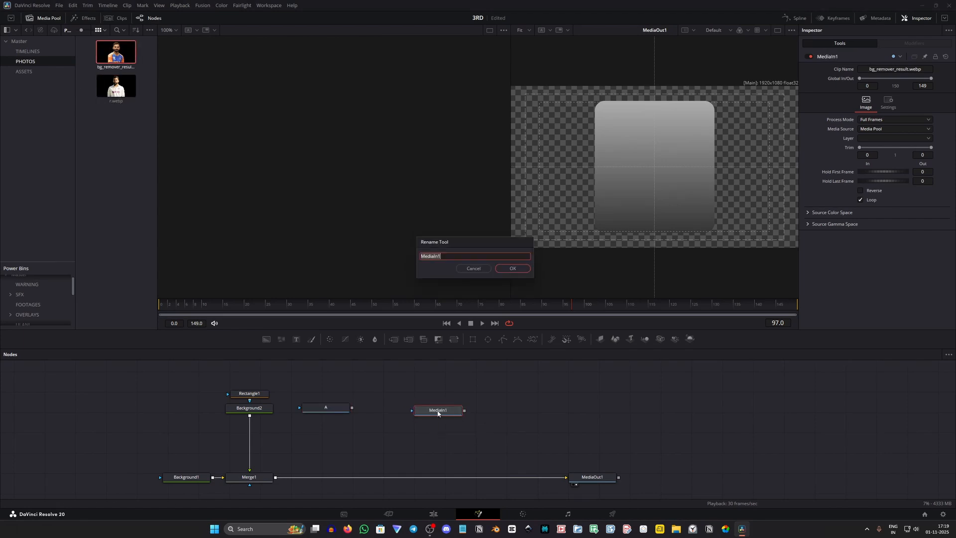
pyautogui.write('B')
pyautogui.click(511, 268)
pyautogui.click(33, 22)
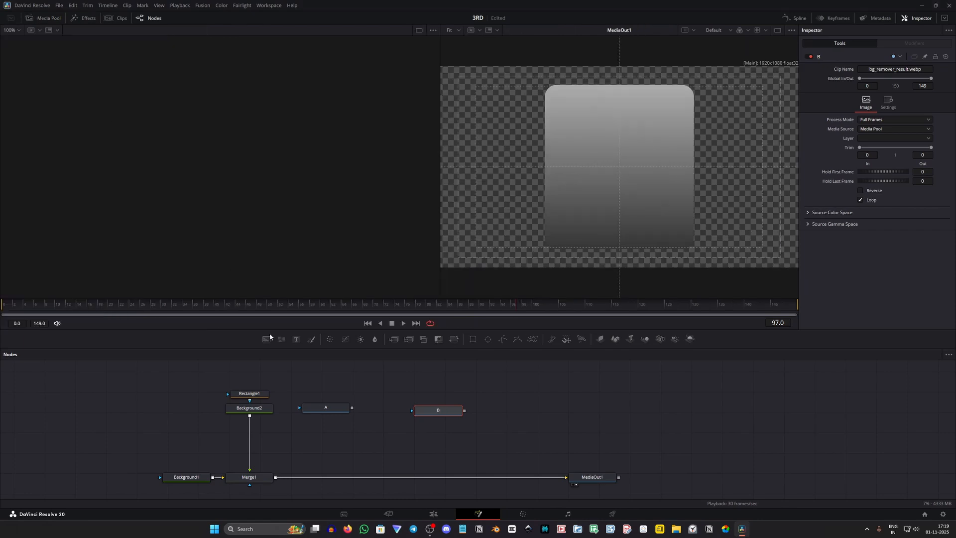
# Step: Merge node A over Merge1's output through a Transform with size 1.334 and center Y 0.493
pyautogui.moveTo(351, 409); pyautogui.dragTo(277, 477)
pyautogui.click(329, 409)
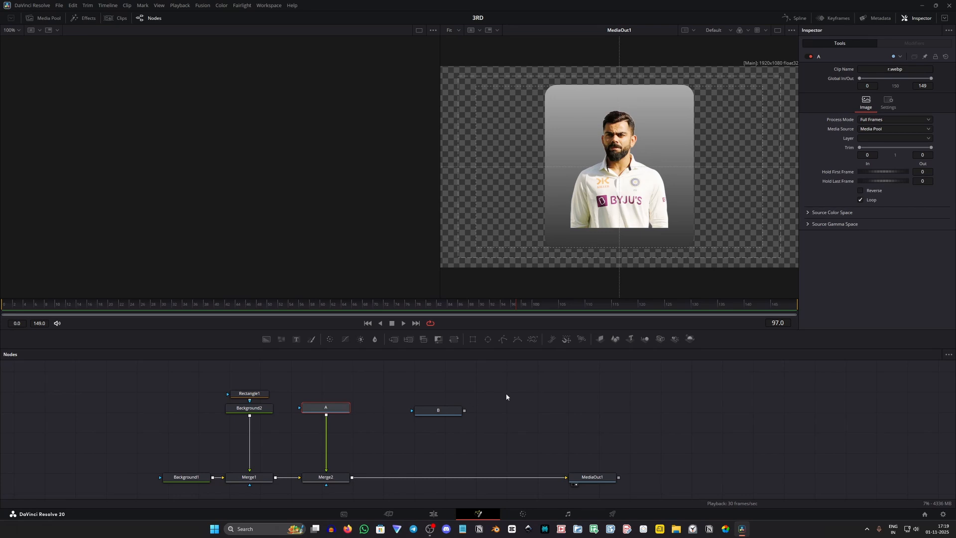
pyautogui.click(456, 341)
pyautogui.moveTo(391, 388); pyautogui.dragTo(355, 423)
pyautogui.click(334, 428)
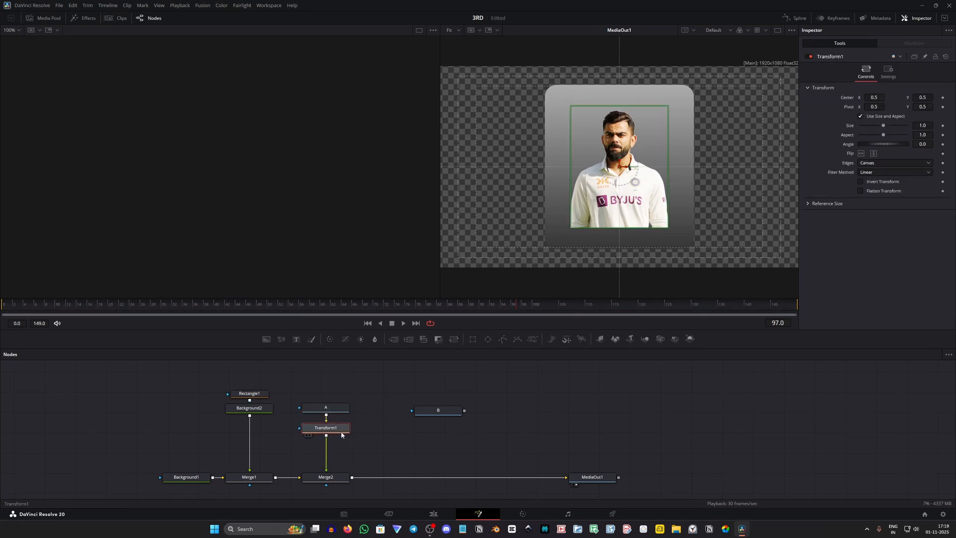
pyautogui.moveTo(924, 127); pyautogui.dragTo(924, 98)
# Step: Set the operator of Merge2 to Atop so photo A is confined to the card
pyautogui.click(326, 477)
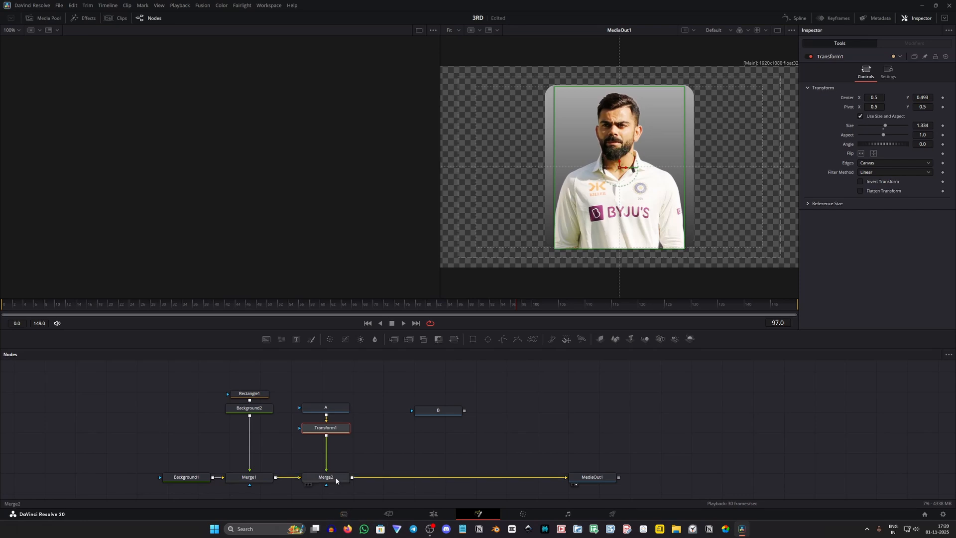
pyautogui.click(873, 149)
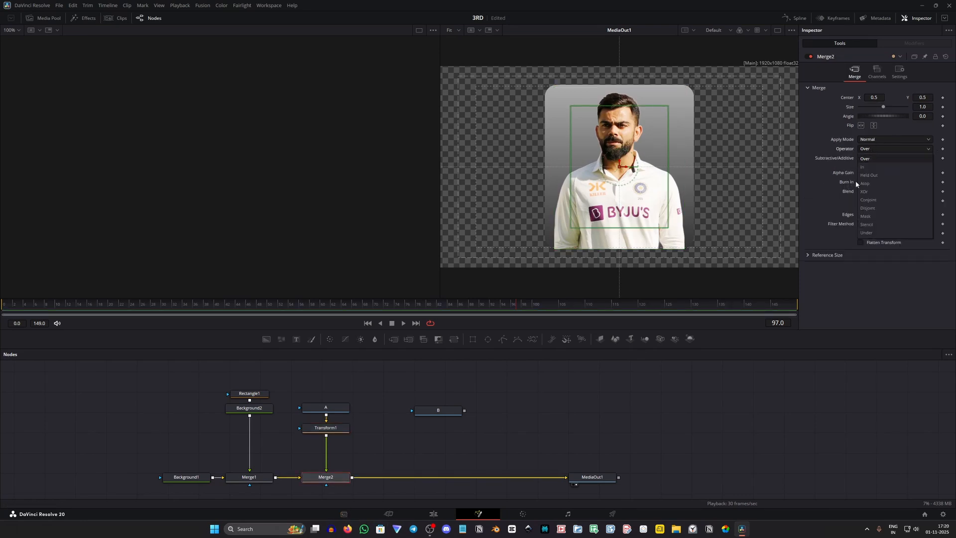
pyautogui.click(869, 183)
pyautogui.click(358, 458)
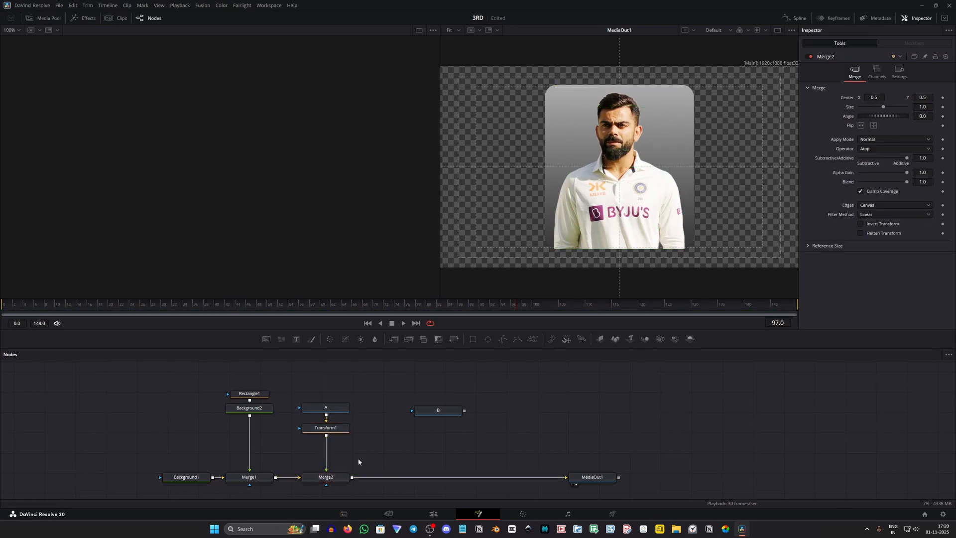
# Step: Put a copy of Transform1 under node B and merge that branch over Merge2's output
pyautogui.click(330, 433)
pyautogui.hotkey('ctrl', 'c')
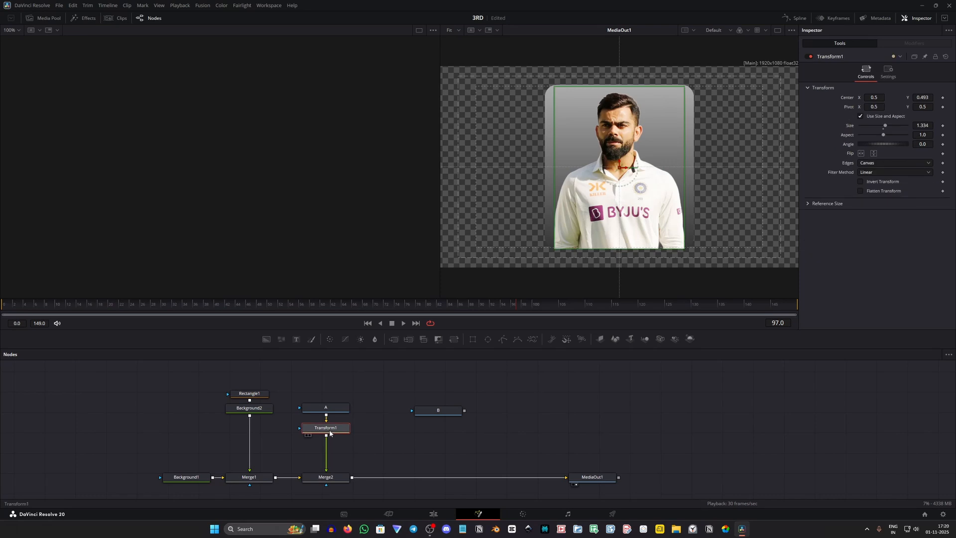
pyautogui.hotkey('ctrl', 'v')
pyautogui.moveTo(429, 435); pyautogui.dragTo(352, 477)
pyautogui.moveTo(488, 412); pyautogui.dragTo(435, 434)
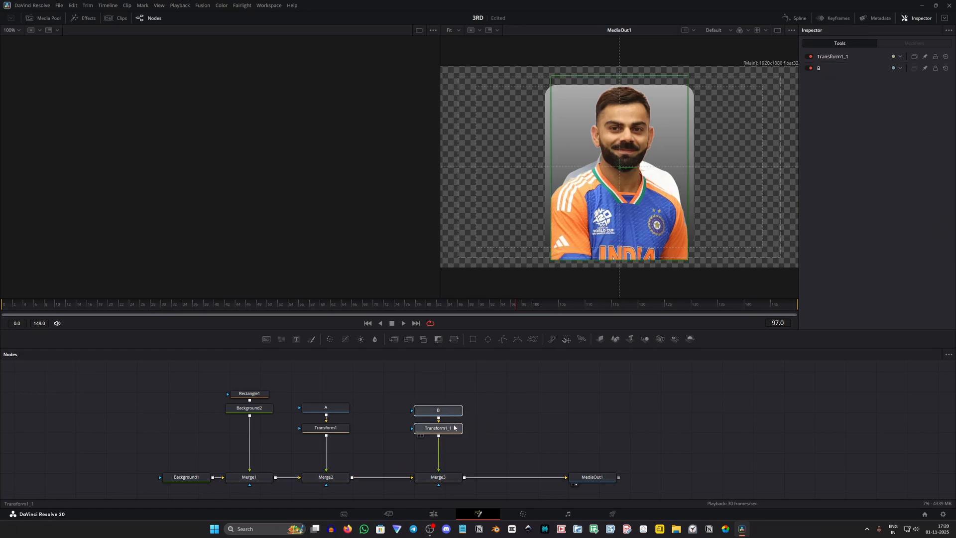
# Step: Disable the A, Transform1 and Merge2 nodes together
pyautogui.moveTo(337, 384); pyautogui.dragTo(329, 486)
pyautogui.hotkey('ctrl', 'p')
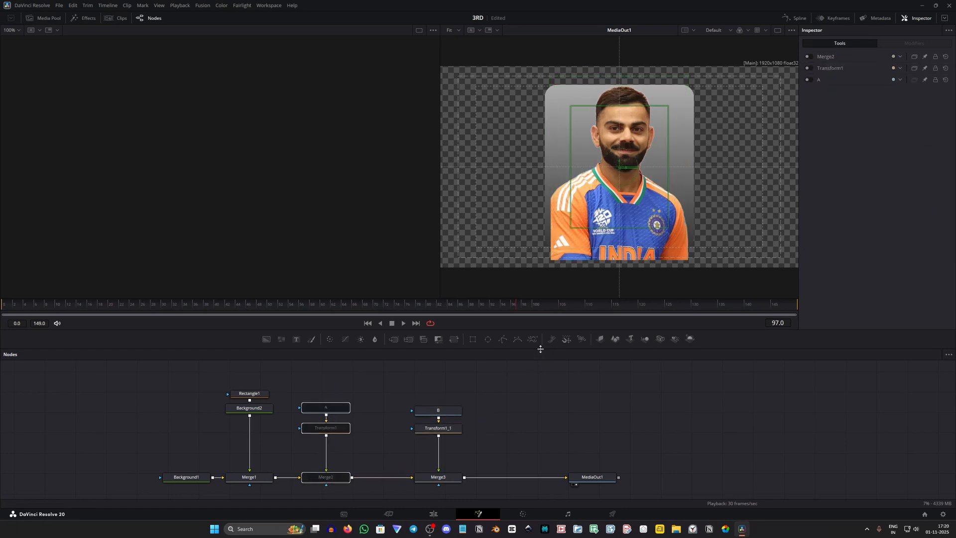
# Step: Enlarge the node graph area and stack the card, A and B branches tightly above their merges, moving the B column closer to Merge2
pyautogui.moveTo(541, 348); pyautogui.dragTo(545, 292)
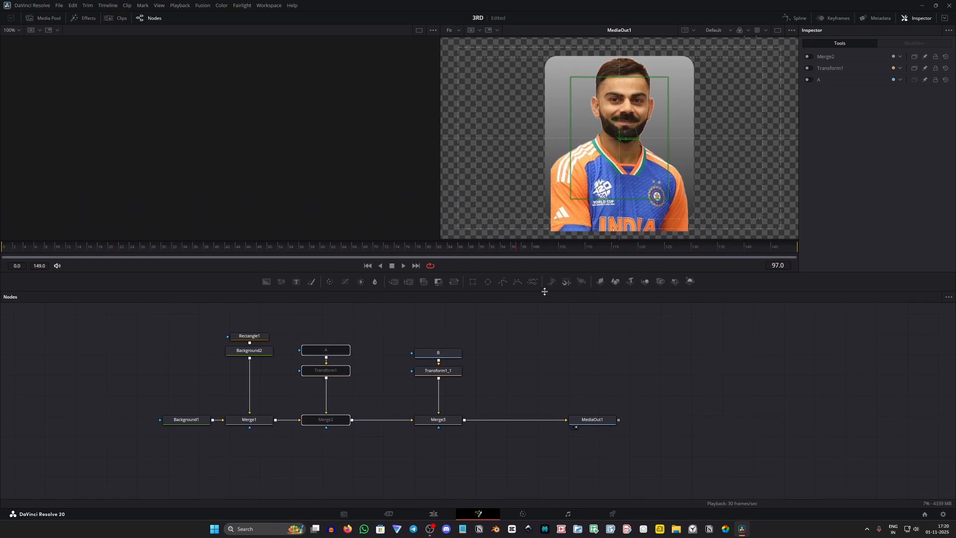
pyautogui.scroll(1, 513, 367)
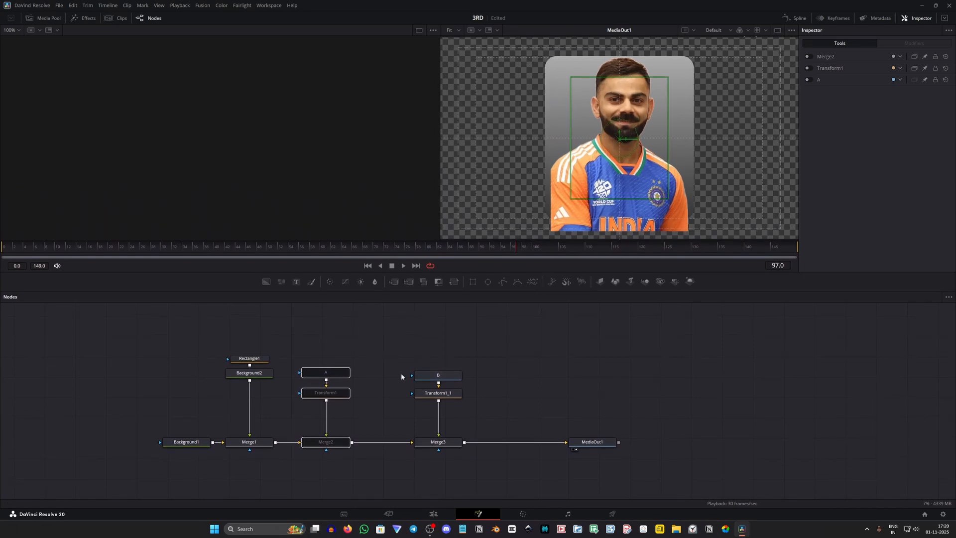
pyautogui.moveTo(374, 356); pyautogui.dragTo(343, 413)
pyautogui.moveTo(282, 341); pyautogui.dragTo(262, 429)
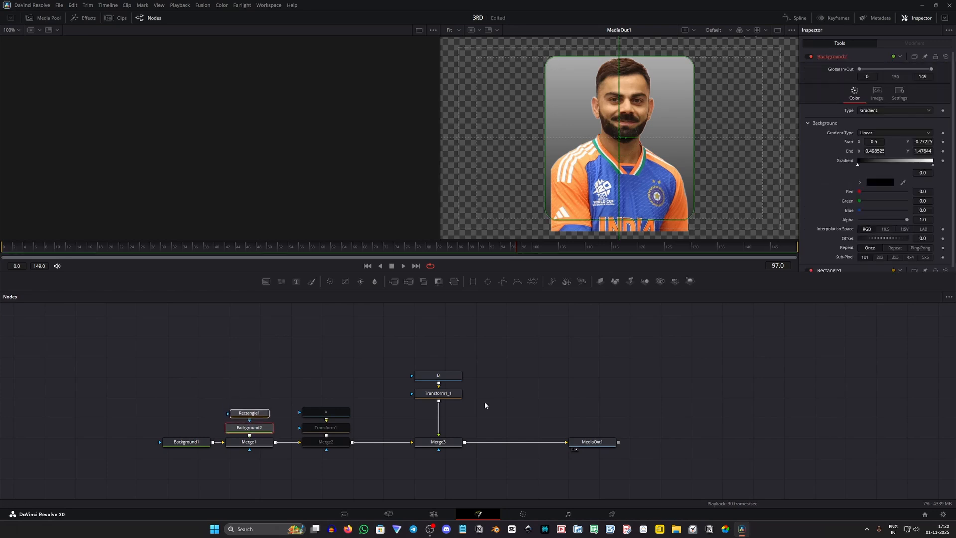
pyautogui.moveTo(476, 362); pyautogui.dragTo(448, 398)
pyautogui.moveTo(452, 396); pyautogui.dragTo(452, 433)
pyautogui.moveTo(473, 398); pyautogui.dragTo(446, 444)
pyautogui.moveTo(443, 443); pyautogui.dragTo(406, 444)
# Step: Set Transform1_1's size to 1.443 and its center Y to 0.412, keeping photo B unflipped
pyautogui.click(403, 425)
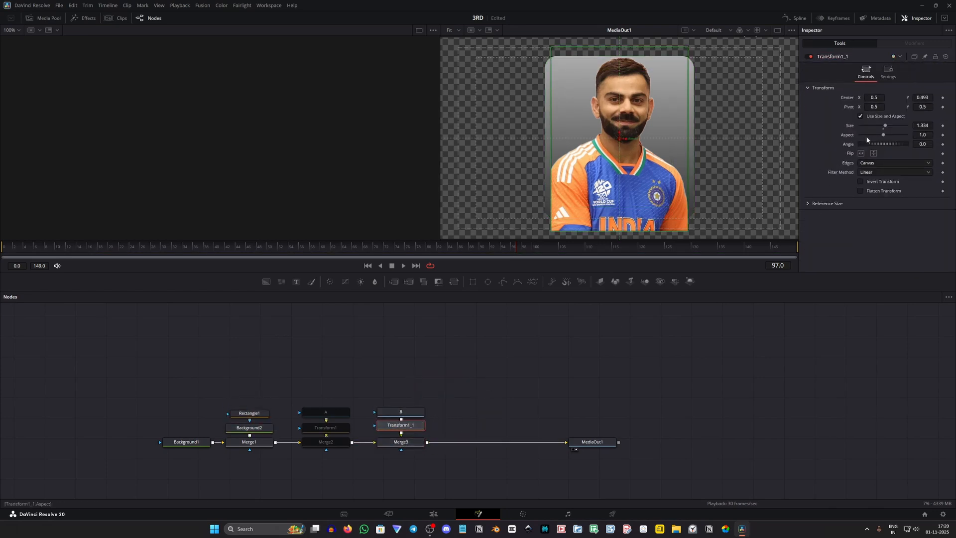
pyautogui.click(862, 153)
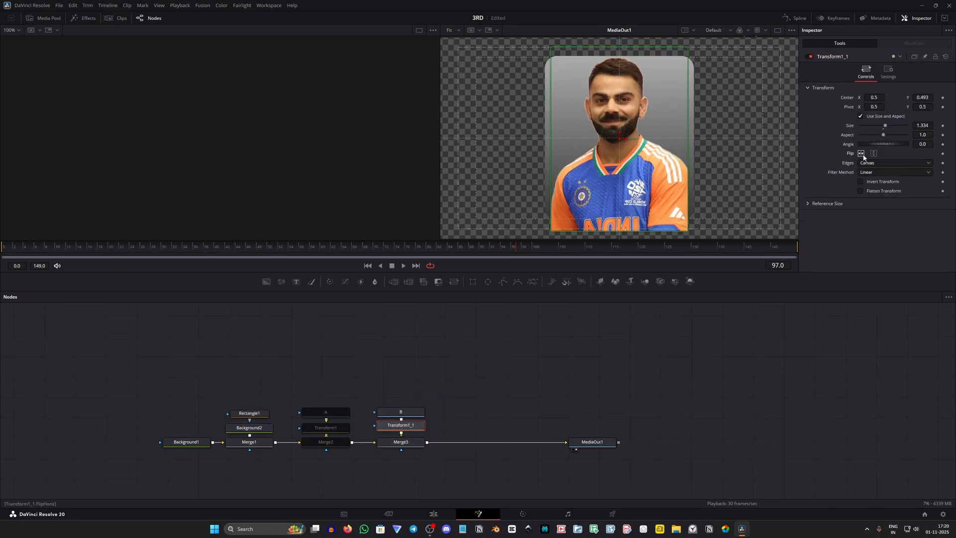
pyautogui.click(863, 154)
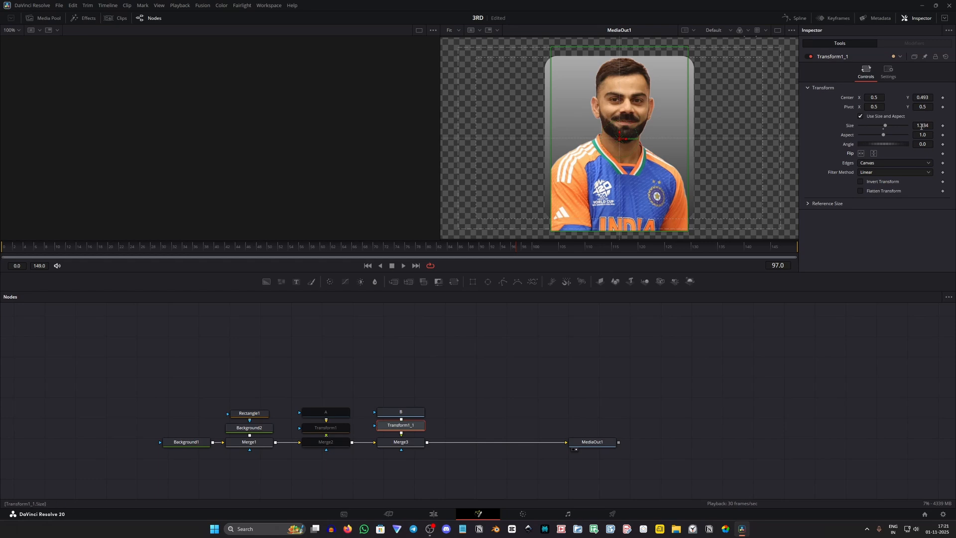
pyautogui.moveTo(923, 125); pyautogui.dragTo(881, 96)
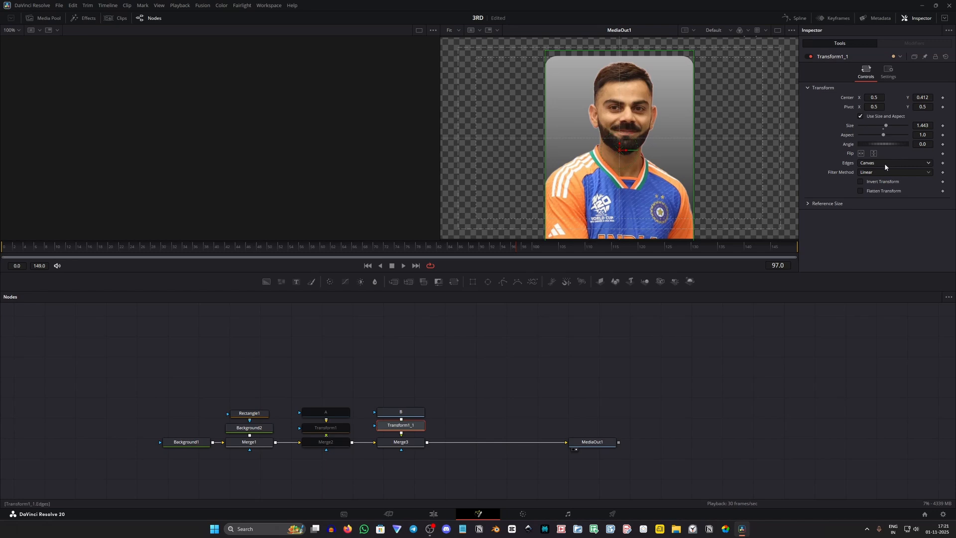
# Step: Set the operator of Merge3 to Atop so photo B is clipped to the rounded card
pyautogui.click(401, 442)
pyautogui.click(896, 149)
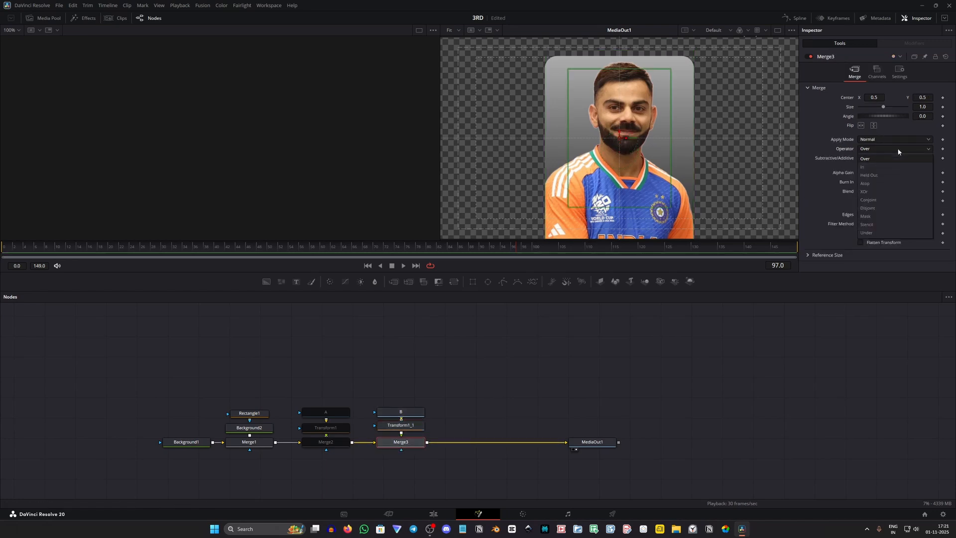
pyautogui.click(865, 183)
pyautogui.click(773, 345)
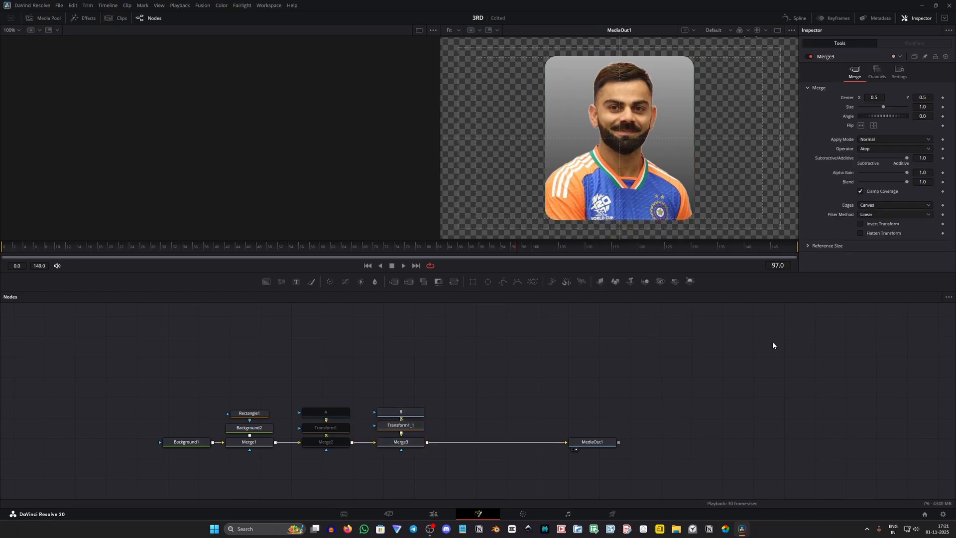
# Step: Pull the A and B node columns closer to Merge1, move MediaOut1 farther away, and add a Text node above the gap
pyautogui.moveTo(497, 379); pyautogui.dragTo(310, 448)
pyautogui.moveTo(486, 375); pyautogui.dragTo(386, 443)
pyautogui.moveTo(385, 446); pyautogui.dragTo(370, 447)
pyautogui.moveTo(590, 442); pyautogui.dragTo(714, 444)
pyautogui.moveTo(296, 282); pyautogui.dragTo(496, 375)
# Step: Duplicate Transform1_1 and Merge3 together and insert the copied pair into the flow right after Merge3
pyautogui.moveTo(433, 430); pyautogui.dragTo(384, 450)
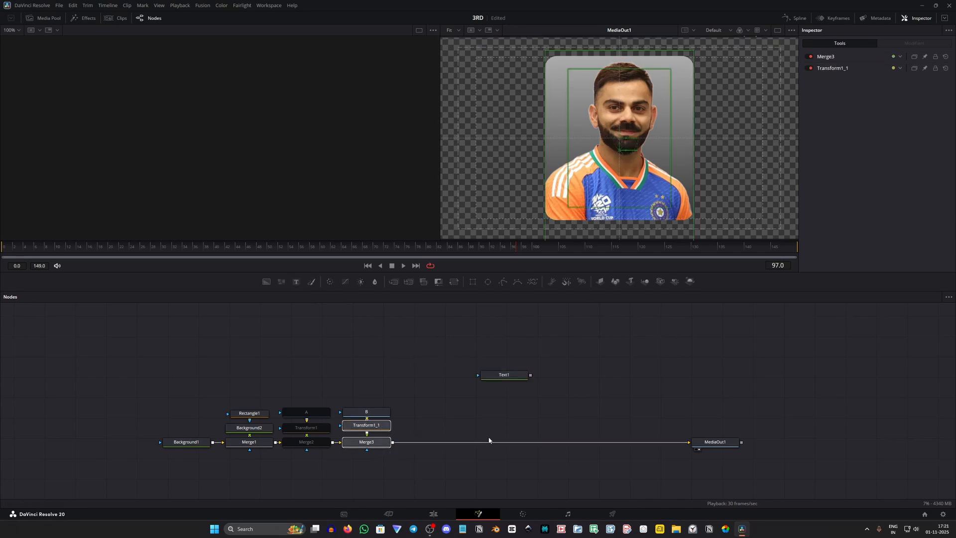
pyautogui.hotkey('ctrl', 'c')
pyautogui.hotkey('ctrl', 'v')
pyautogui.moveTo(521, 418); pyautogui.dragTo(452, 432)
pyautogui.moveTo(495, 418); pyautogui.dragTo(443, 445)
pyautogui.moveTo(443, 445); pyautogui.dragTo(431, 445)
# Step: Paste another copy of the Transform and Merge pair and insert it between Merge3_1 and MediaOut1
pyautogui.click(517, 417)
pyautogui.hotkey('ctrl', 'v')
pyautogui.moveTo(503, 402); pyautogui.dragTo(507, 451)
pyautogui.moveTo(506, 445)
pyautogui.mouseDown()
pyautogui.moveTo(511, 436)
pyautogui.moveTo(599, 435)
pyautogui.moveTo(529, 461)
pyautogui.moveTo(558, 431)
pyautogui.moveTo(522, 455)
pyautogui.moveTo(501, 447)
pyautogui.mouseUp()
# Step: Connect Text1 above Transform1_1_1 and set its text to VIRAT KOHLI
pyautogui.click(510, 410)
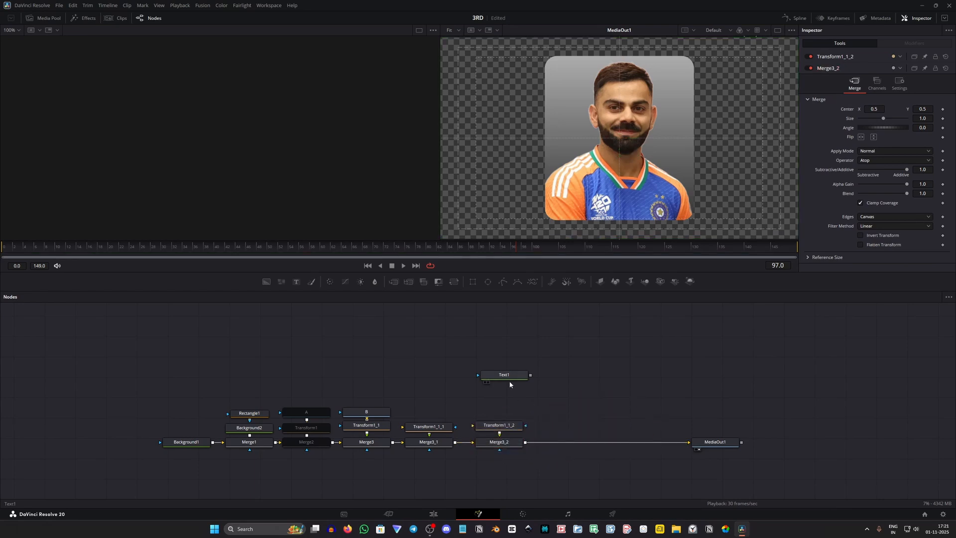
pyautogui.moveTo(509, 376); pyautogui.dragTo(436, 411)
pyautogui.click(812, 140)
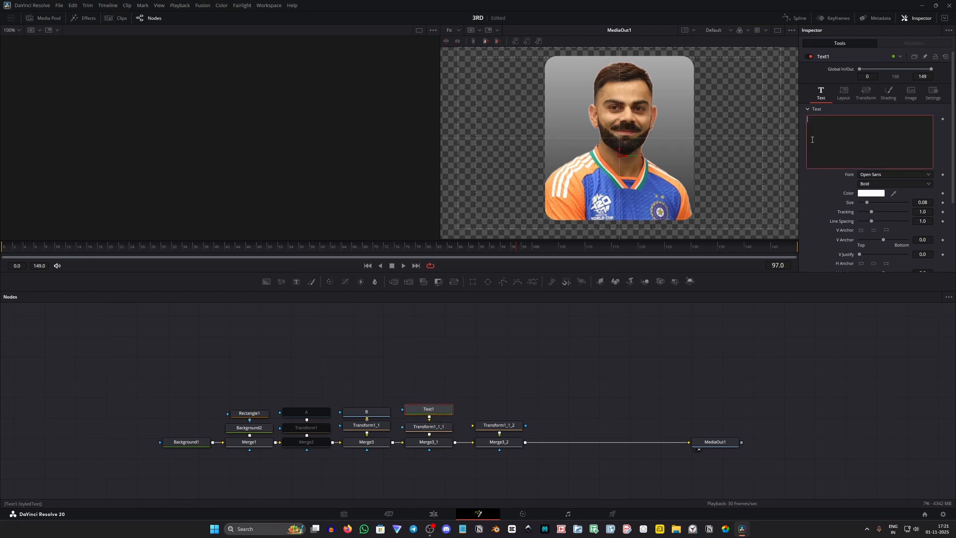
pyautogui.write('VIRAT')
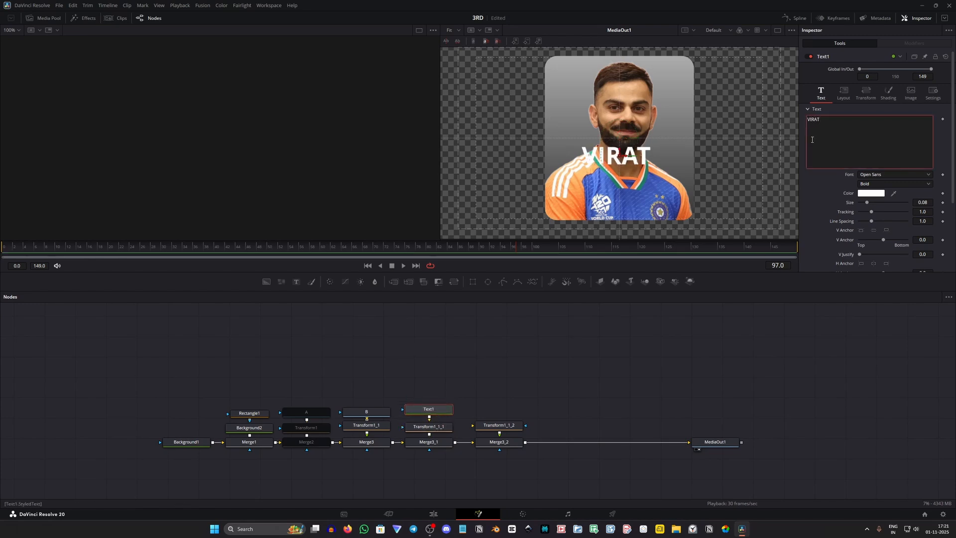
pyautogui.write(' KOHL')
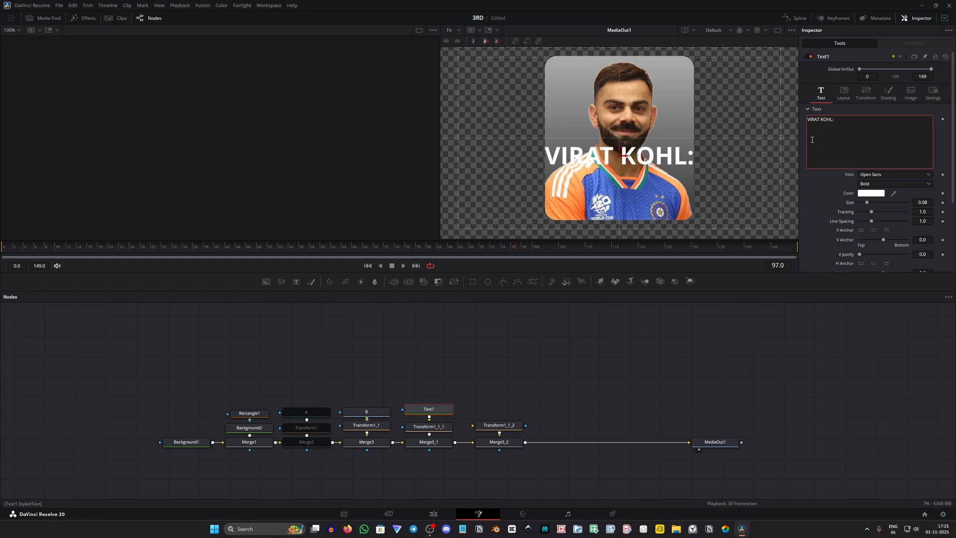
pyautogui.write('I')
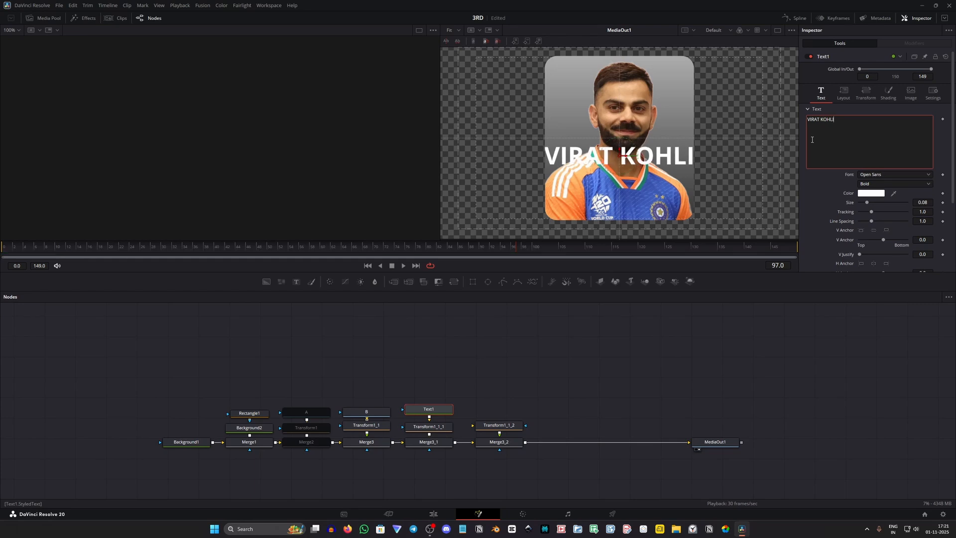
# Step: Set the font of the VIRAT KOHLI text to Poppins in the Black style
pyautogui.click(873, 175)
pyautogui.write('pop')
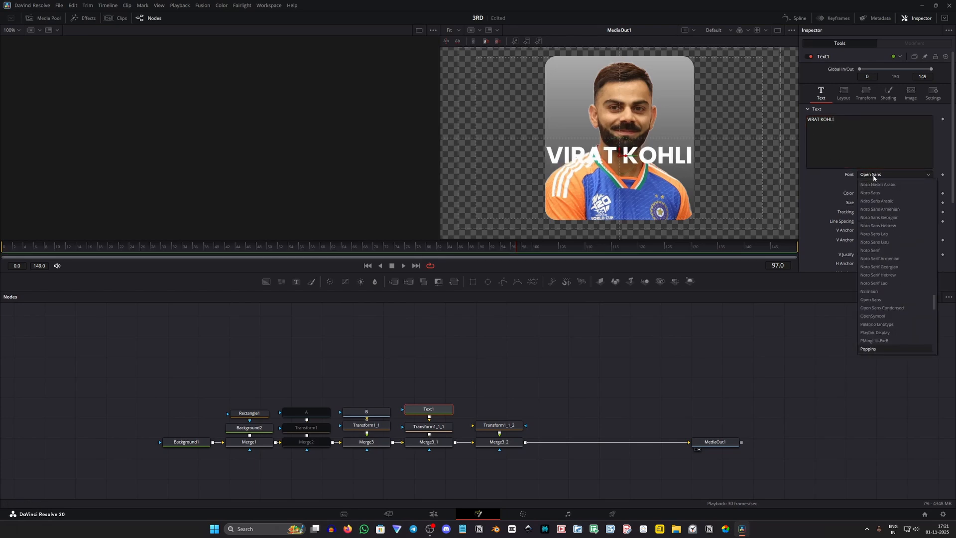
pyautogui.press('Return')
pyautogui.click(871, 184)
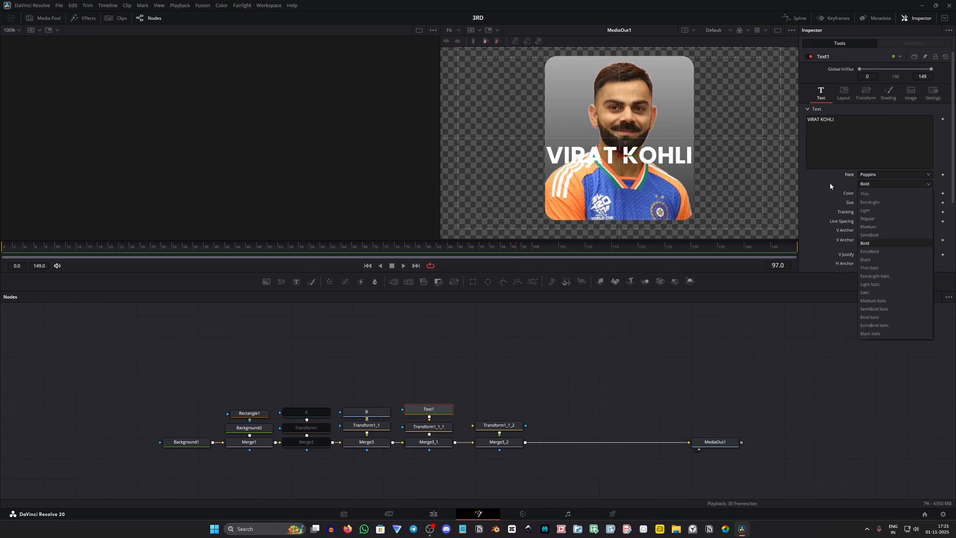
pyautogui.click(872, 259)
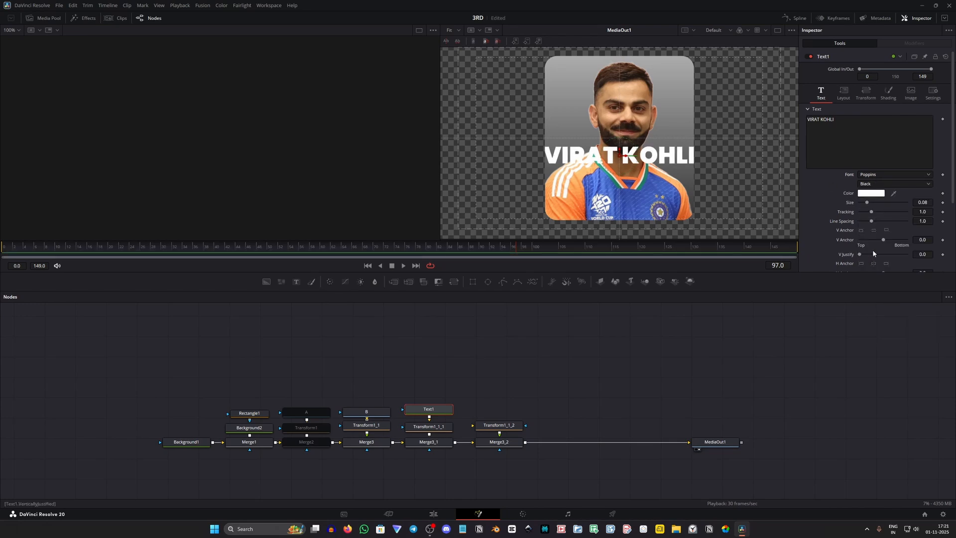
# Step: Change the VIRAT KOHLI text color to black (#000000)
pyautogui.click(870, 194)
pyautogui.moveTo(565, 256); pyautogui.dragTo(569, 349)
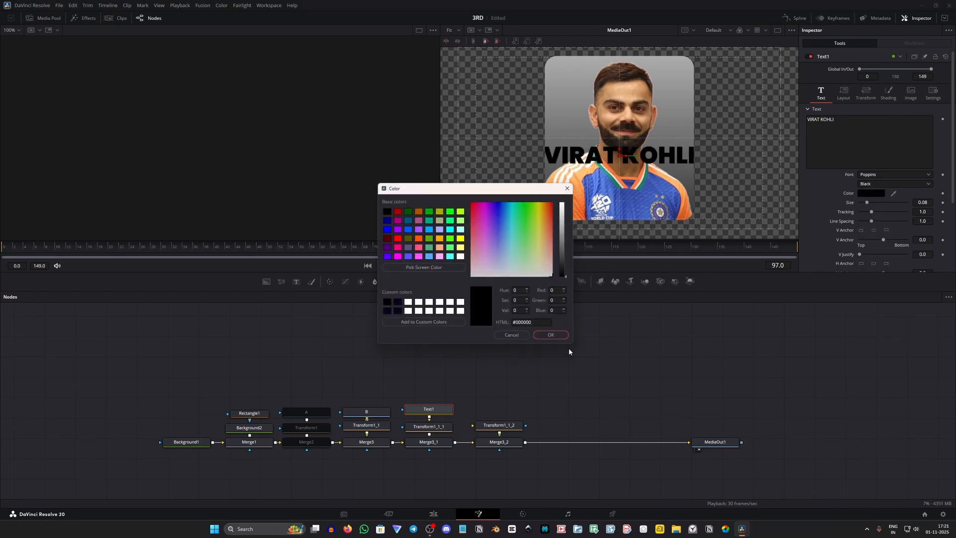
pyautogui.click(551, 334)
# Step: Switch the text shading to a gradient and set its end color to red (#ff0000)
pyautogui.click(889, 92)
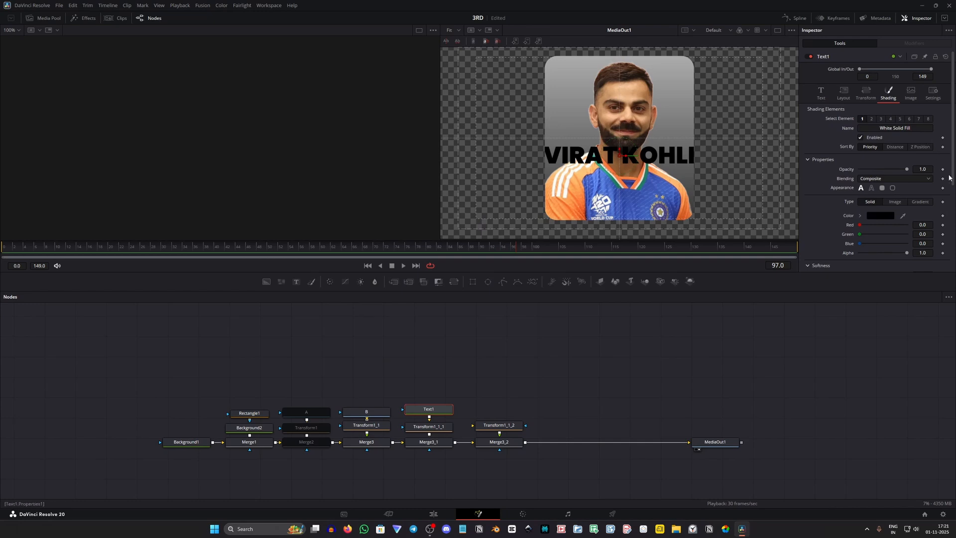
pyautogui.click(923, 202)
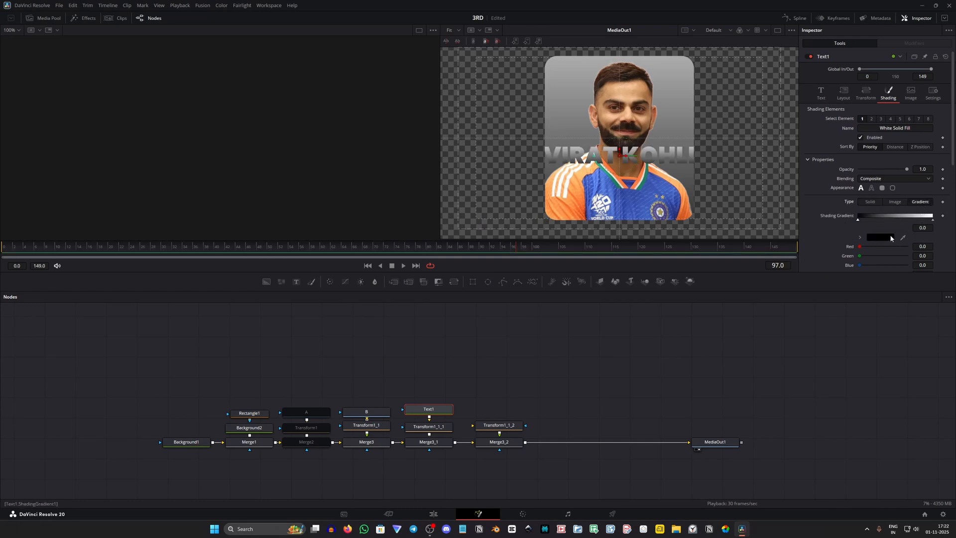
pyautogui.click(933, 221)
pyautogui.click(881, 238)
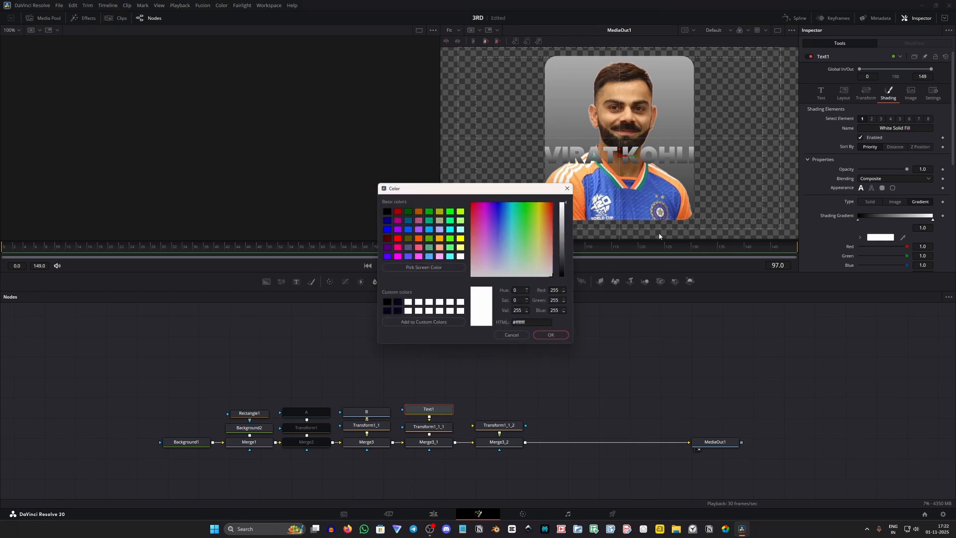
pyautogui.click(398, 238)
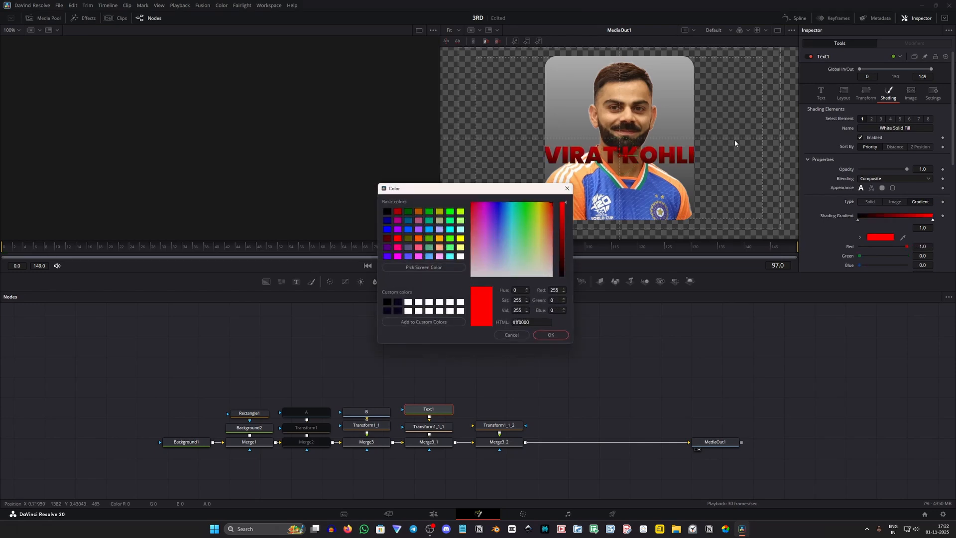
pyautogui.click(551, 335)
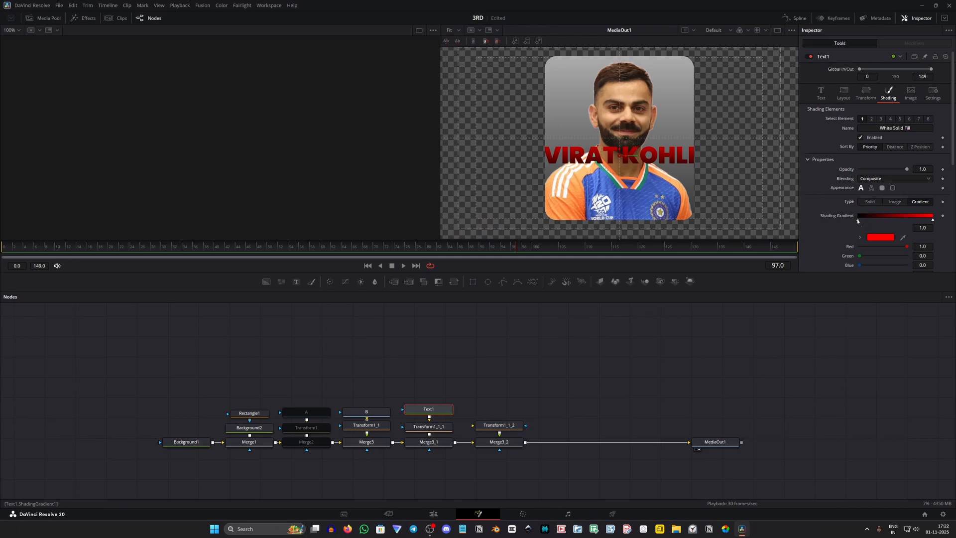
# Step: Move the text gradient's stops inward, with red at about 0.73, and reduce the VIRAT KOHLI text to size 0.0751 with tracking 0.989
pyautogui.moveTo(858, 221); pyautogui.dragTo(862, 222)
pyautogui.moveTo(933, 221)
pyautogui.mouseDown()
pyautogui.moveTo(902, 225)
pyautogui.moveTo(913, 226)
pyautogui.mouseUp()
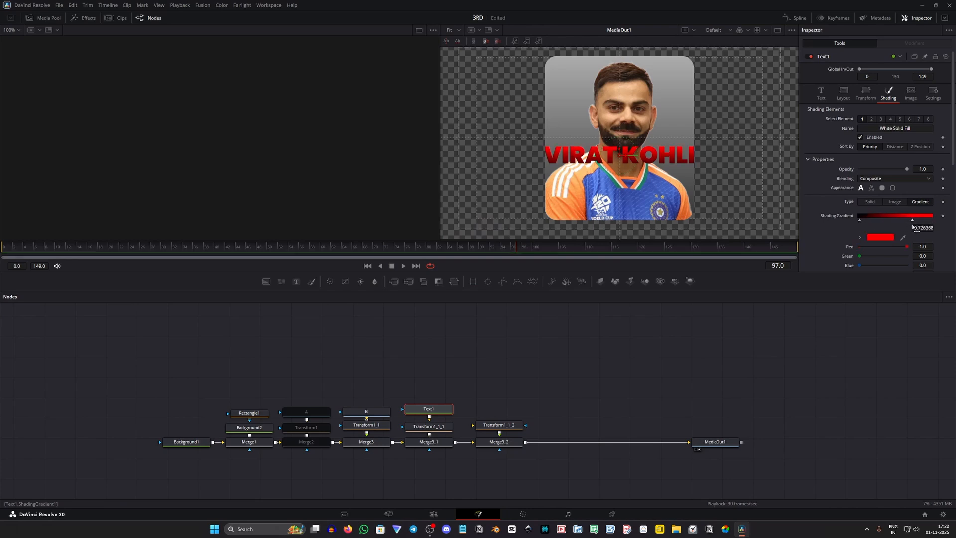
pyautogui.click(821, 92)
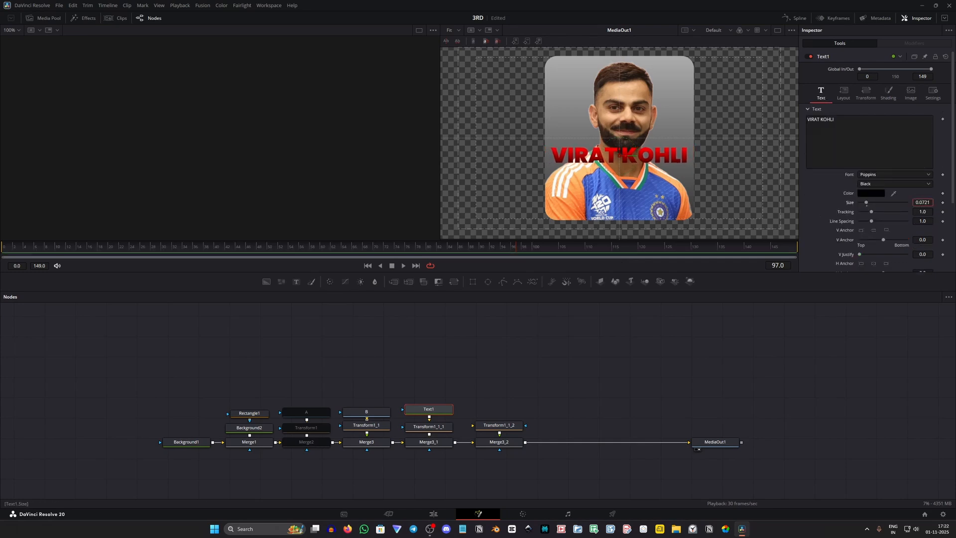
pyautogui.moveTo(925, 213); pyautogui.dragTo(917, 202)
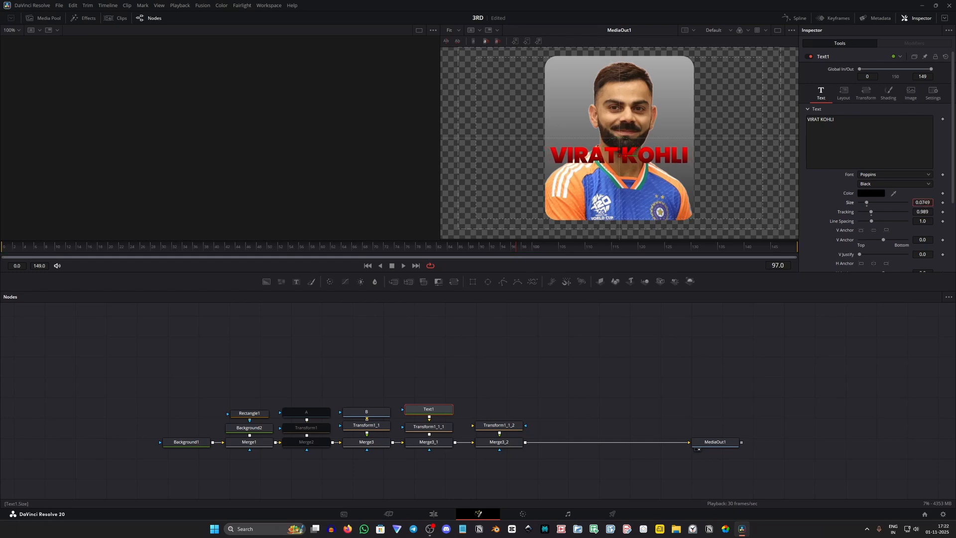
# Step: Lower the VIRAT KOHLI text to center Y 0.324 and move the Text1 node well above Transform1_1_1
pyautogui.click(843, 92)
pyautogui.moveTo(923, 128); pyautogui.dragTo(867, 128)
pyautogui.moveTo(486, 374); pyautogui.dragTo(428, 422)
pyautogui.moveTo(436, 413); pyautogui.dragTo(436, 325)
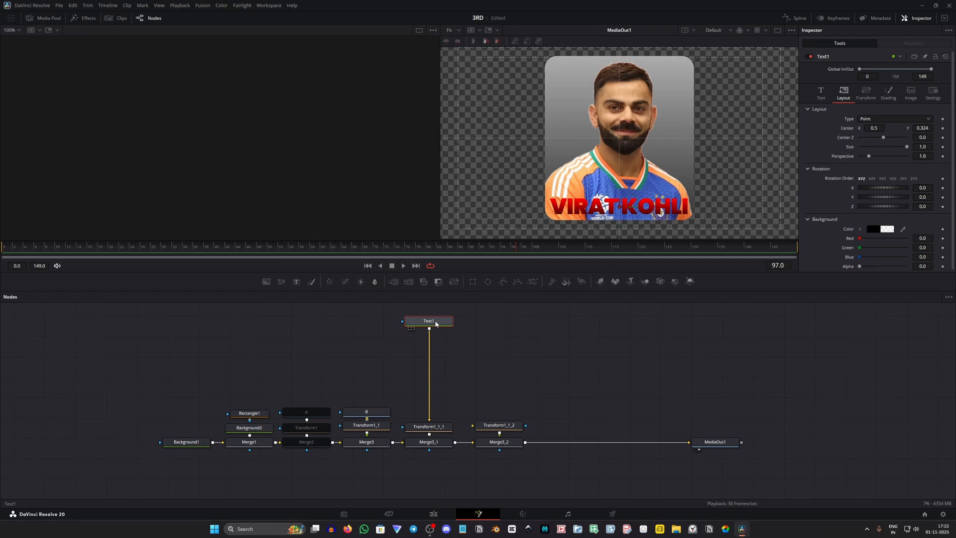
pyautogui.moveTo(436, 324); pyautogui.dragTo(435, 323)
# Step: Enable the Black Shadow shading element of Text1 and set its opacity to 0.795
pyautogui.click(889, 93)
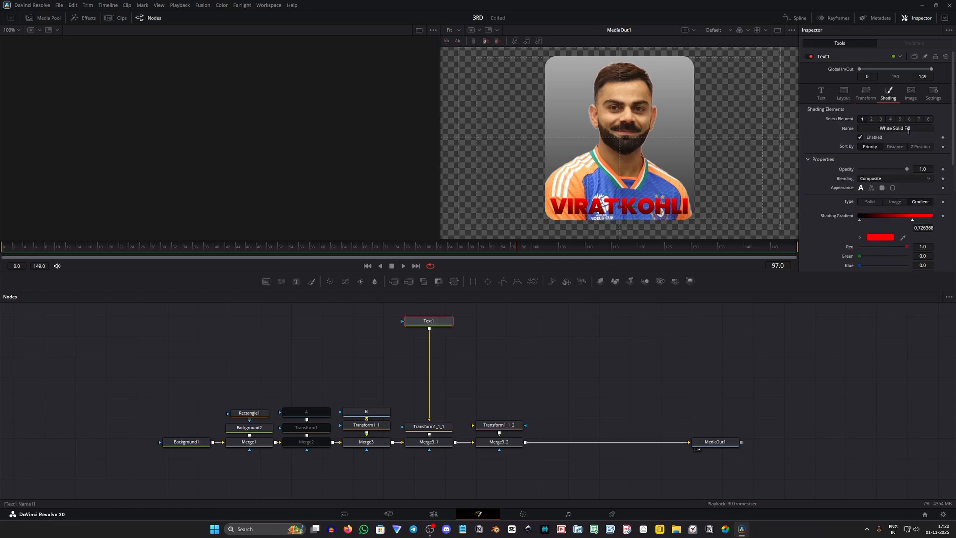
pyautogui.click(881, 118)
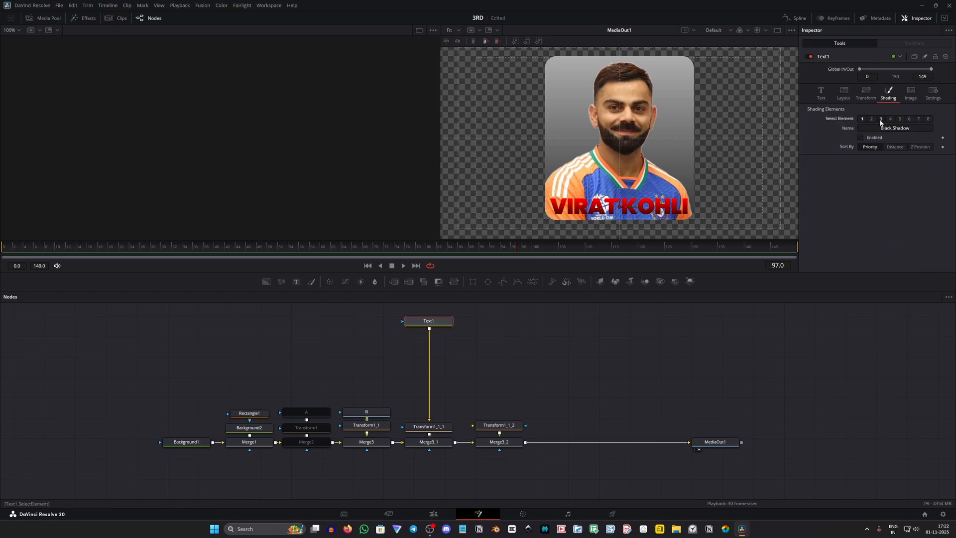
pyautogui.click(862, 138)
pyautogui.moveTo(908, 169); pyautogui.dragTo(892, 170)
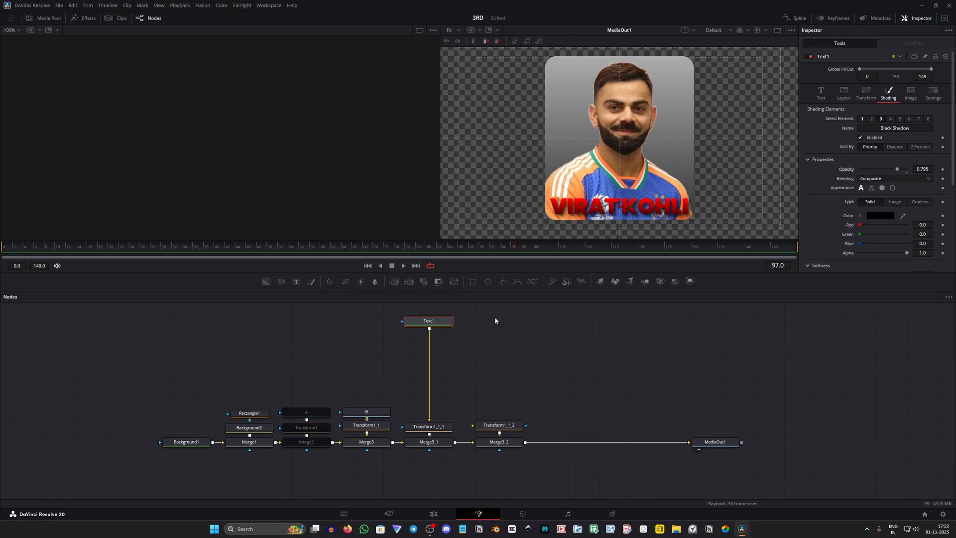
# Step: Add a Drop Shadow node after Text1 and set its shadow strength to 0.299
pyautogui.hotkey('shift', 'space')
pyautogui.write('drop')
pyautogui.press('Return')
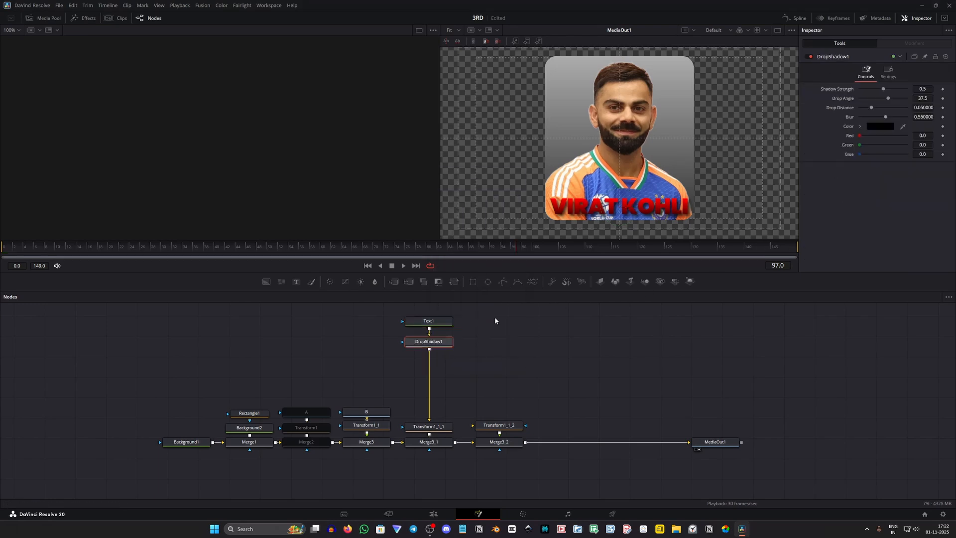
pyautogui.moveTo(883, 90); pyautogui.dragTo(873, 93)
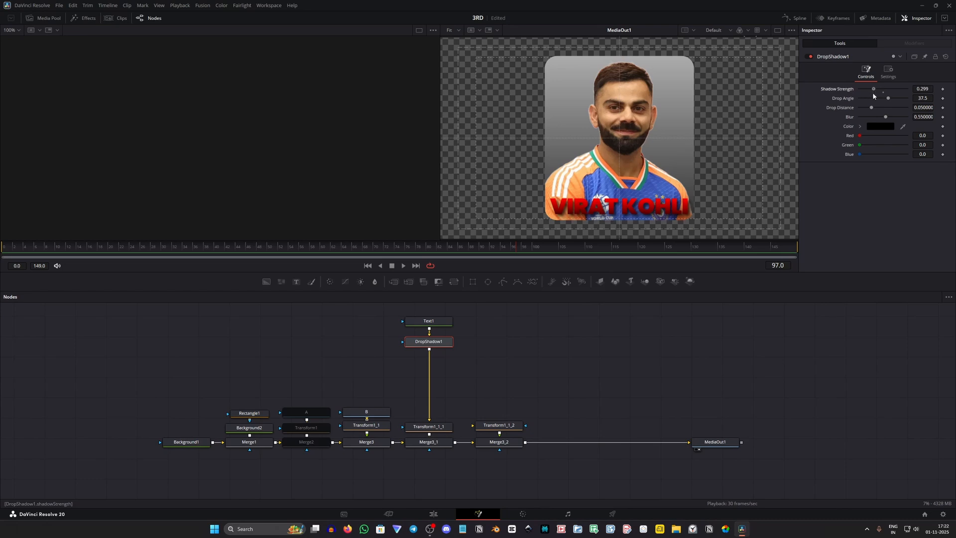
# Step: Add a Soft Glow after DropShadow1 with threshold 0.094, gain 0.748 and glow size 40.9, and compare the text with it off and on
pyautogui.hotkey('shift', 'space')
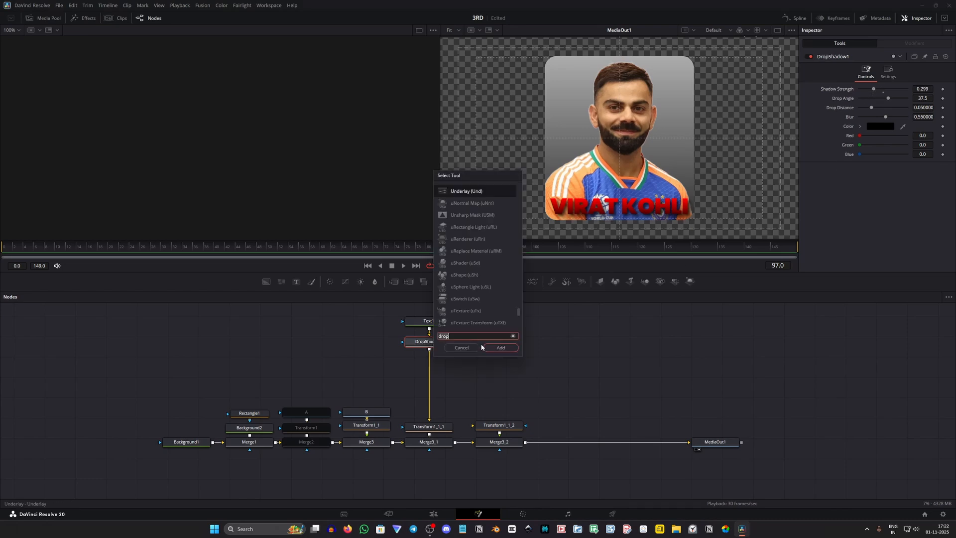
pyautogui.write('soft')
pyautogui.press('Return')
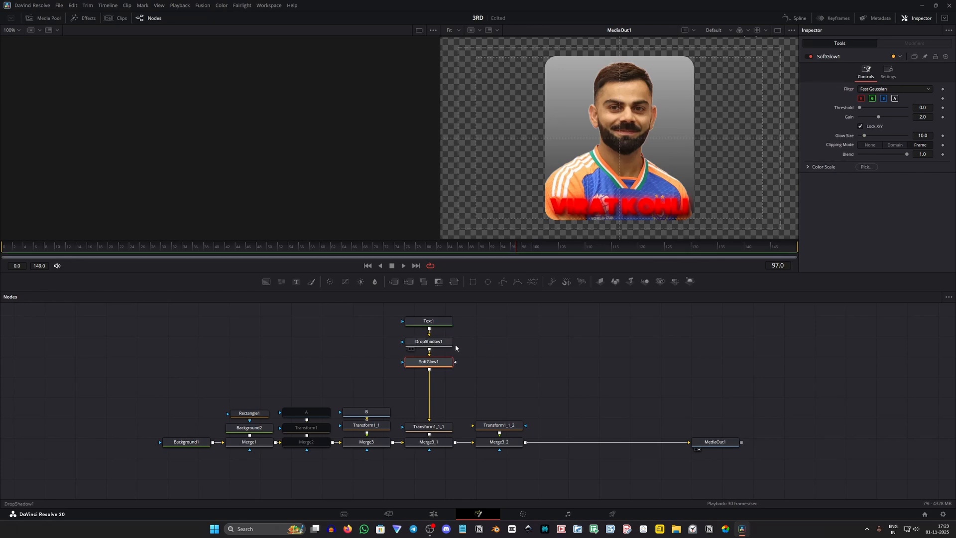
pyautogui.moveTo(881, 121)
pyautogui.mouseDown()
pyautogui.moveTo(871, 121)
pyautogui.moveTo(877, 142)
pyautogui.moveTo(865, 108)
pyautogui.moveTo(885, 138)
pyautogui.moveTo(872, 119)
pyautogui.mouseUp()
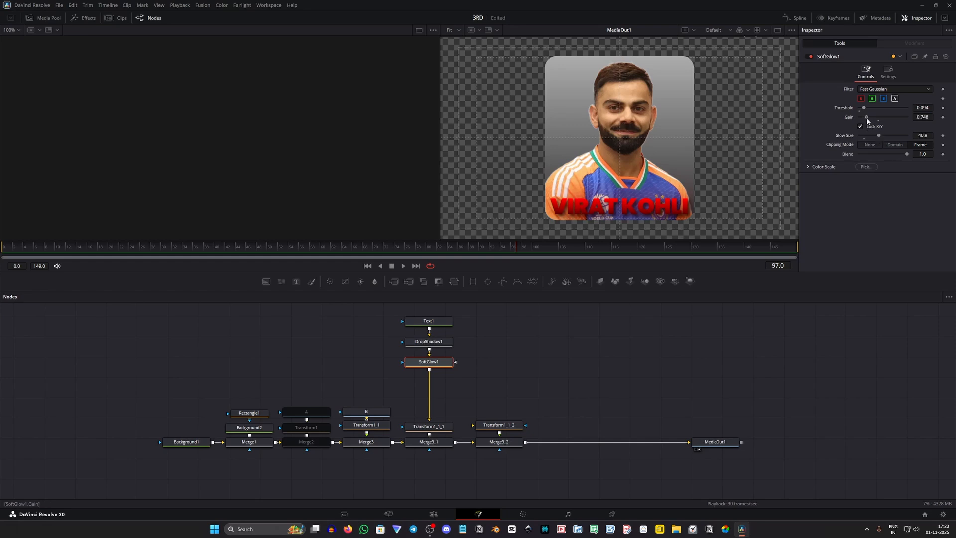
pyautogui.click(808, 56)
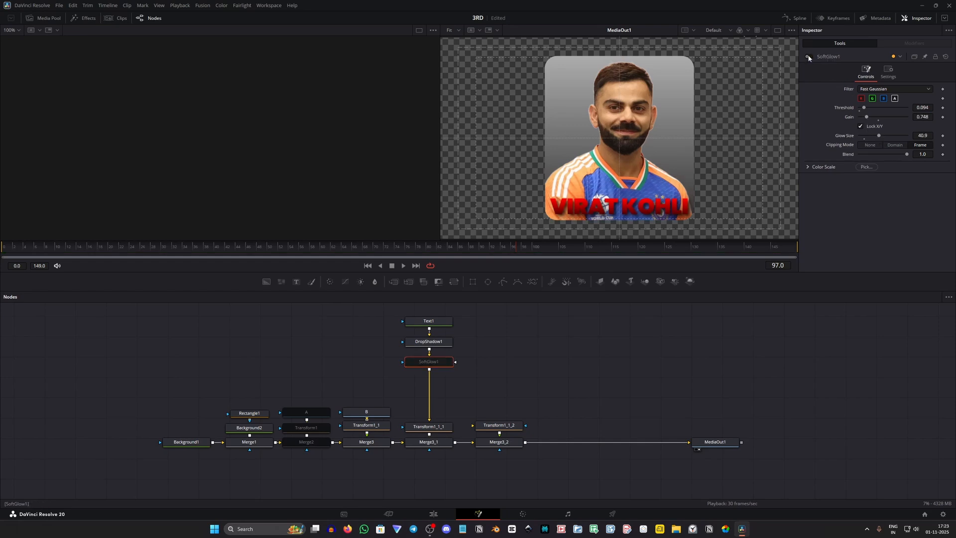
pyautogui.click(808, 56)
pyautogui.click(473, 368)
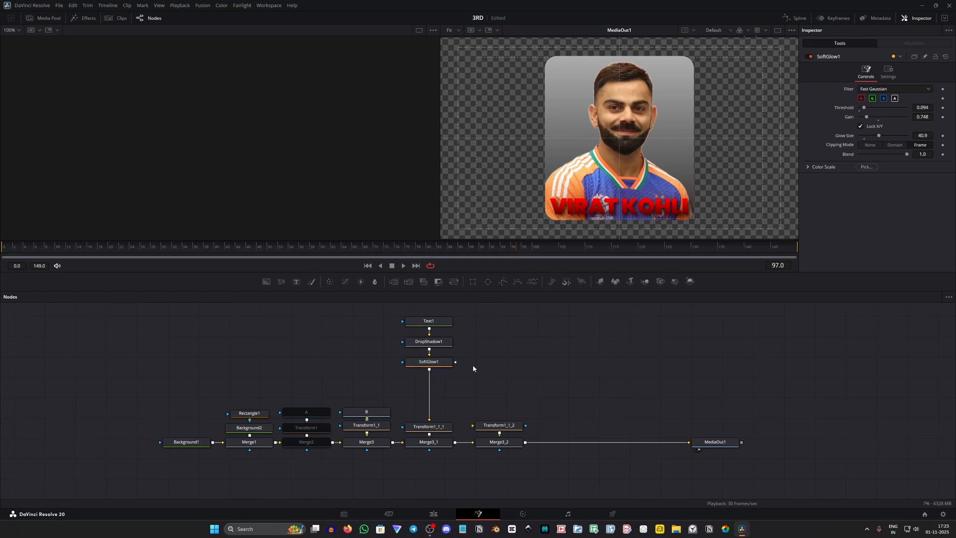
# Step: Stack the Text1, DropShadow1 and SoftGlow1 nodes compactly above Transform1_1_1
pyautogui.moveTo(445, 322); pyautogui.dragTo(446, 326)
pyautogui.moveTo(472, 323); pyautogui.dragTo(444, 342)
pyautogui.moveTo(442, 343); pyautogui.dragTo(443, 352)
# Step: Duplicate DropShadow1 and SoftGlow1 and connect the copies above Transform1_1_2
pyautogui.moveTo(505, 331); pyautogui.dragTo(453, 424)
pyautogui.hotkey('ctrl', 'c')
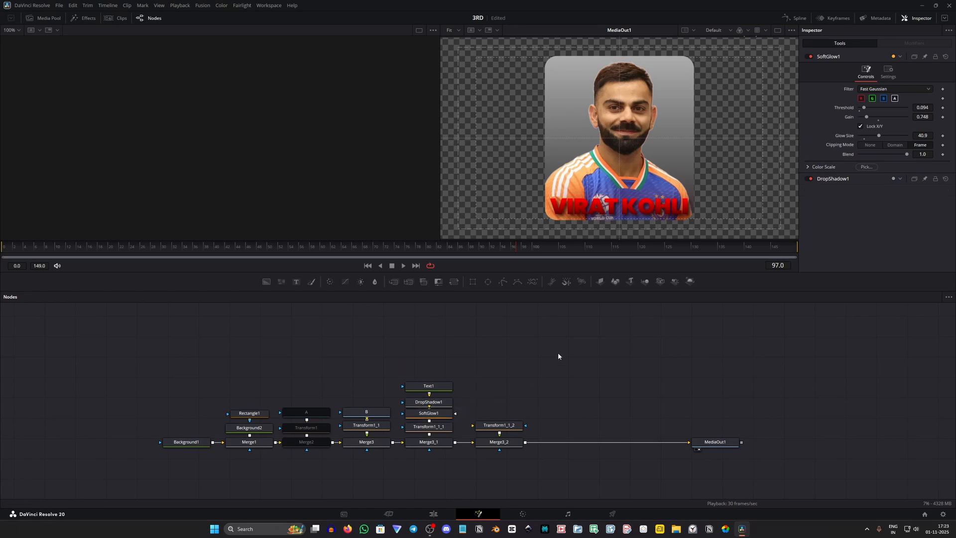
pyautogui.hotkey('ctrl', 'v')
pyautogui.moveTo(558, 351); pyautogui.dragTo(513, 424)
pyautogui.moveTo(548, 377); pyautogui.dragTo(519, 401)
pyautogui.moveTo(518, 400); pyautogui.dragTo(511, 415)
pyautogui.click(563, 393)
# Step: Duplicate the Text1 node and disable the original VIRAT KOHLI branch from Text1 down to Merge3_1
pyautogui.click(437, 388)
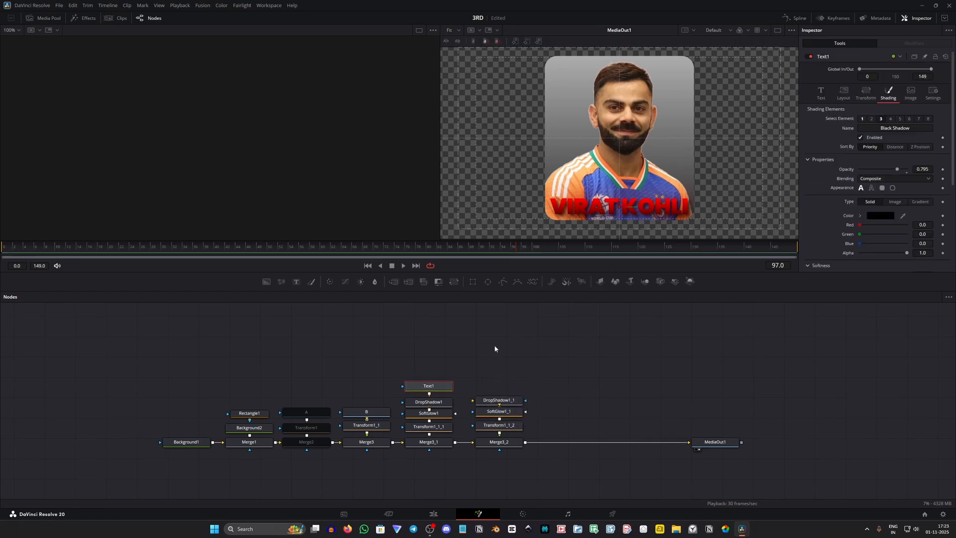
pyautogui.hotkey('ctrl', 'c')
pyautogui.hotkey('ctrl', 'v')
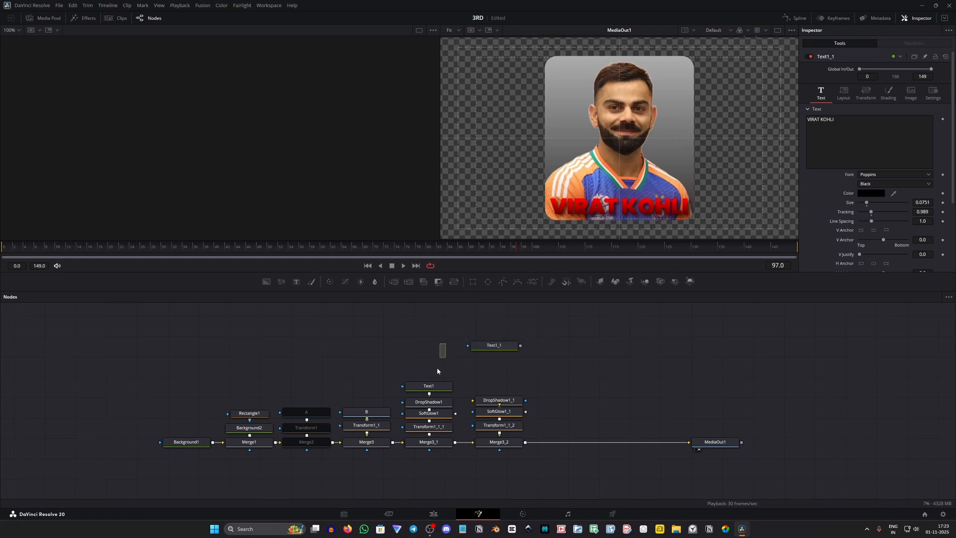
pyautogui.moveTo(437, 371); pyautogui.dragTo(425, 465)
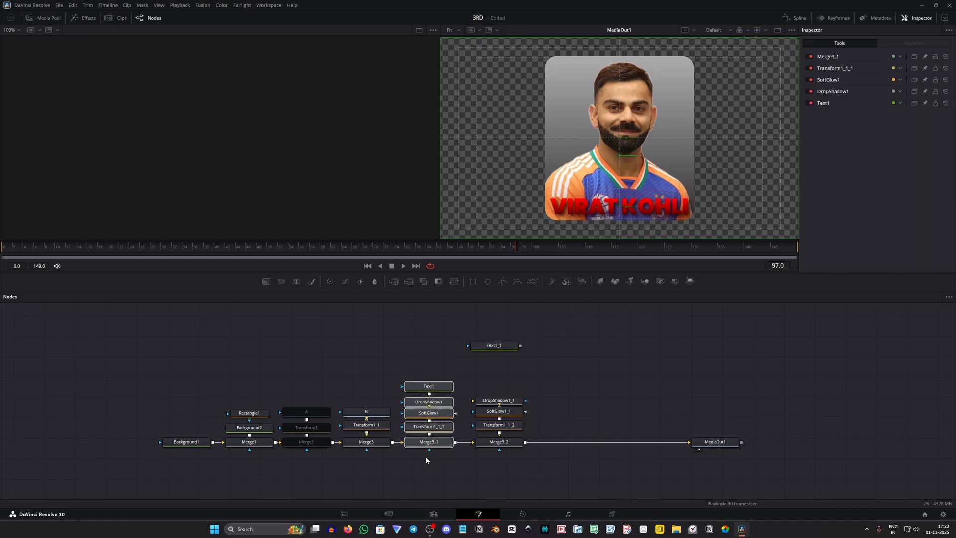
pyautogui.hotkey('ctrl', 'p')
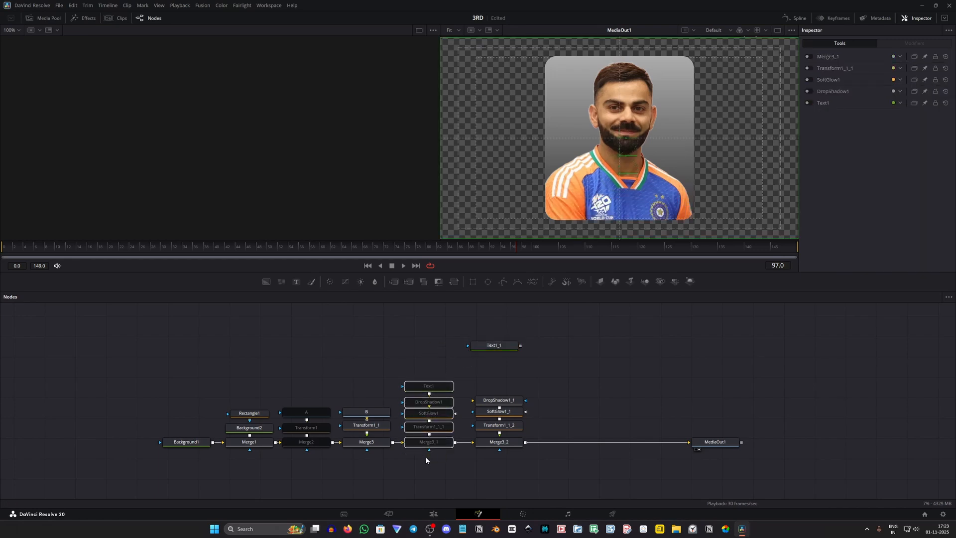
# Step: Connect the duplicated text node above DropShadow1_1 and change its text to CRICKTER
pyautogui.moveTo(492, 346); pyautogui.dragTo(507, 387)
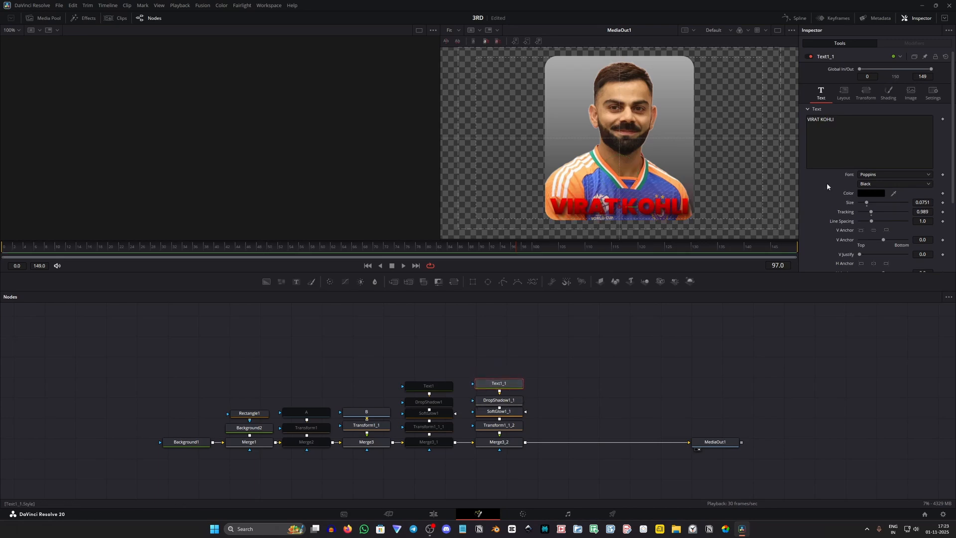
pyautogui.click(834, 159)
pyautogui.hotkey('ctrl', 'a')
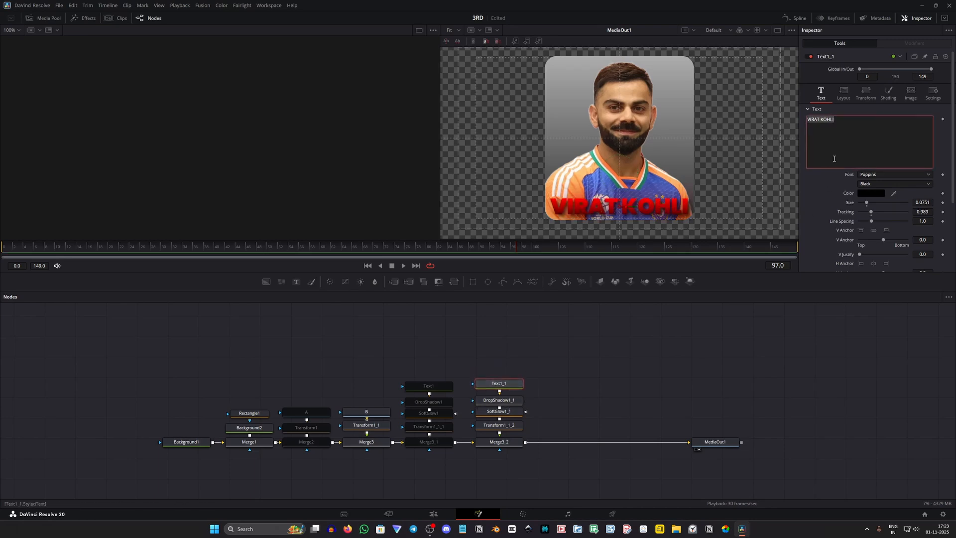
pyautogui.write('CRICK')
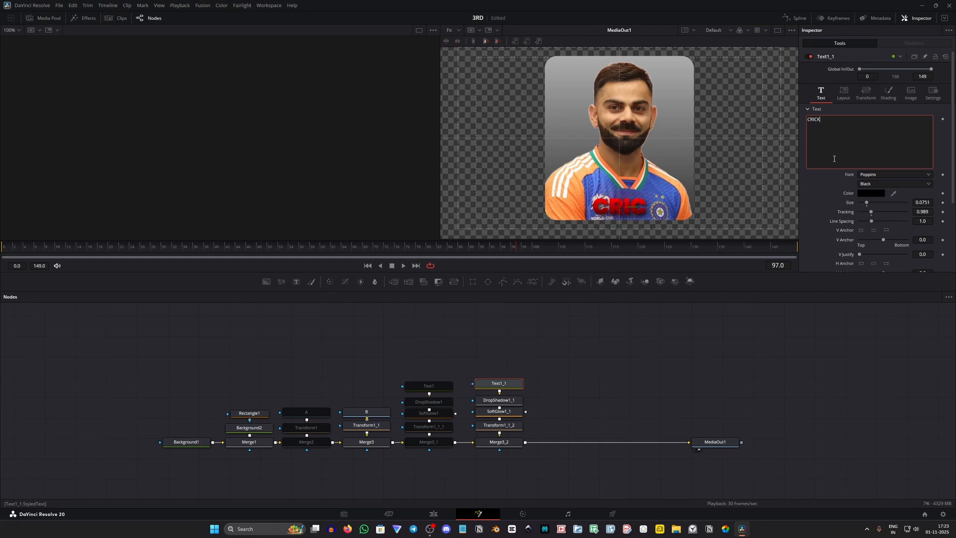
pyautogui.write('TER')
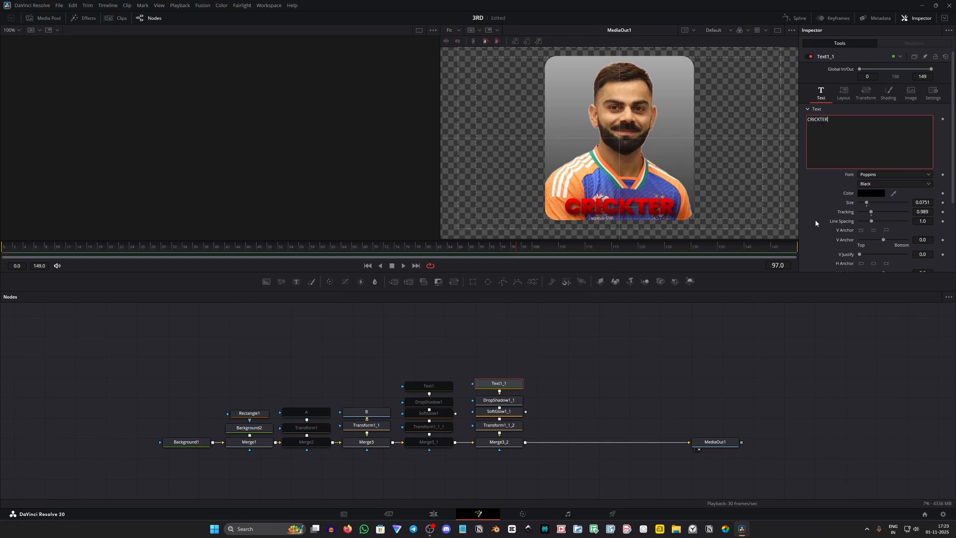
# Step: Add a DVE node and insert it between Merge3_2 and MediaOut1
pyautogui.click(602, 405)
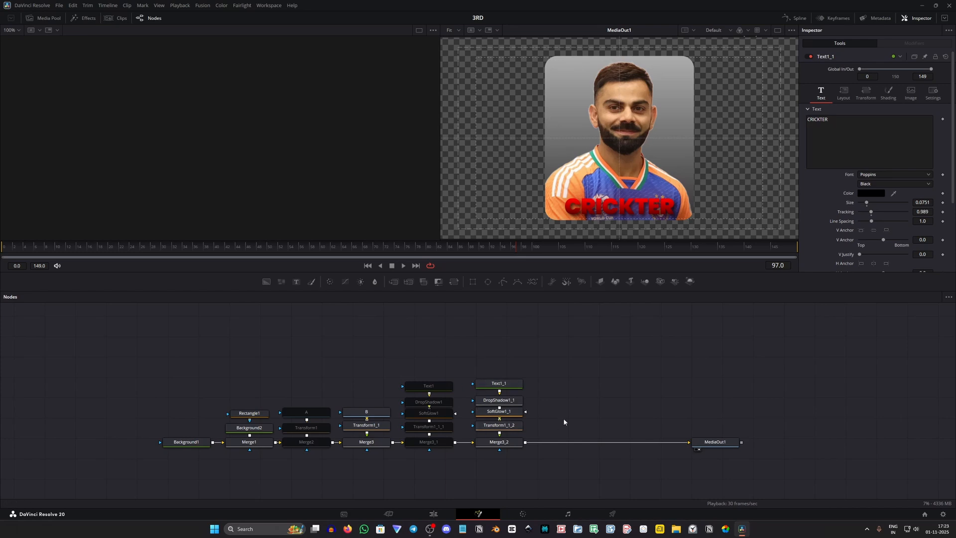
pyautogui.hotkey('shift', 'space')
pyautogui.write('dve')
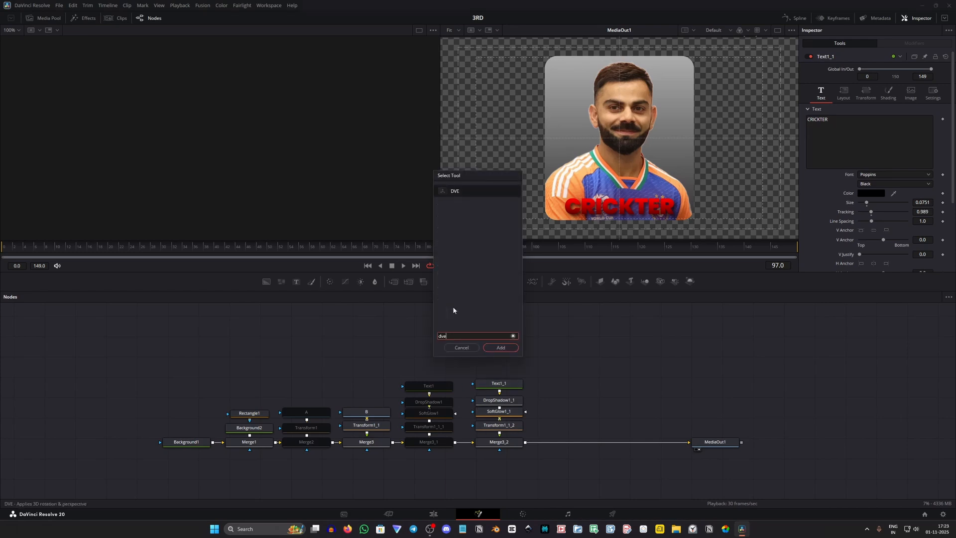
pyautogui.press('Return')
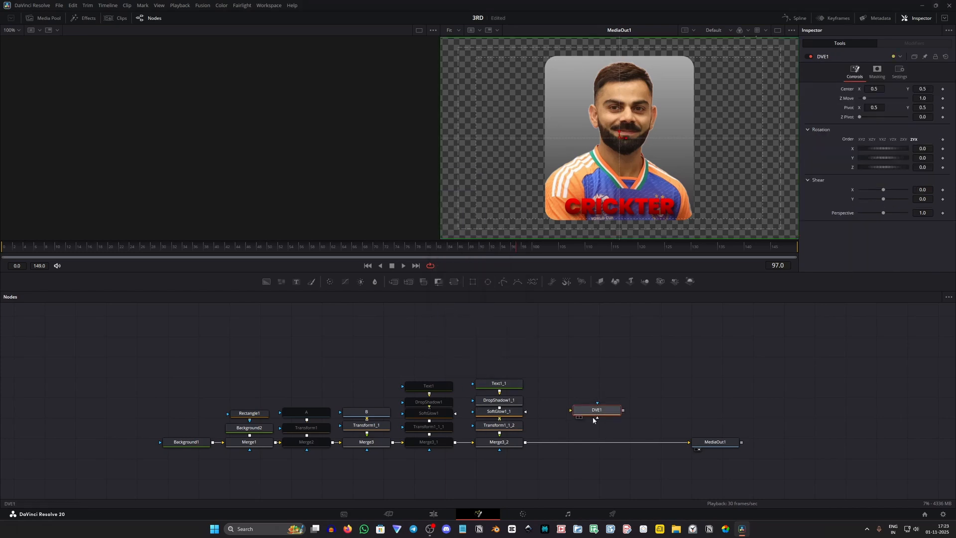
pyautogui.moveTo(602, 409); pyautogui.dragTo(560, 448)
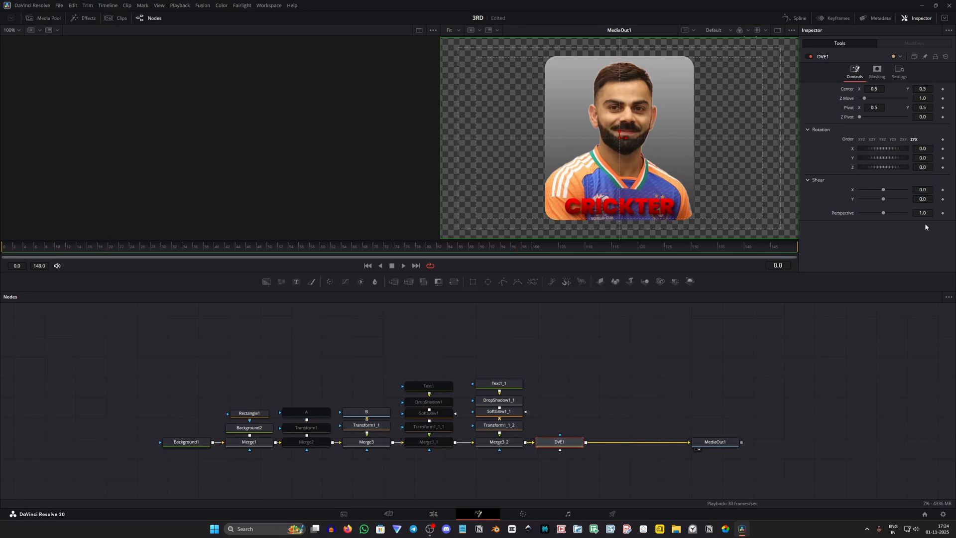
# Step: Keyframe the DVE's Y rotation from 0 at frame 0 to 180 at frame 60 and play the result
pyautogui.click(943, 158)
pyautogui.click(283, 254)
pyautogui.click(923, 158)
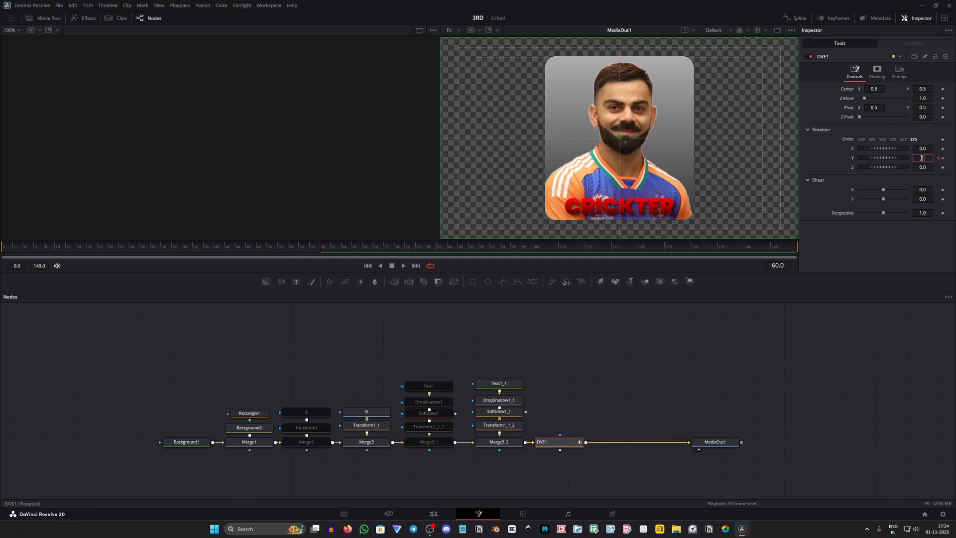
pyautogui.write('180')
pyautogui.press('Return')
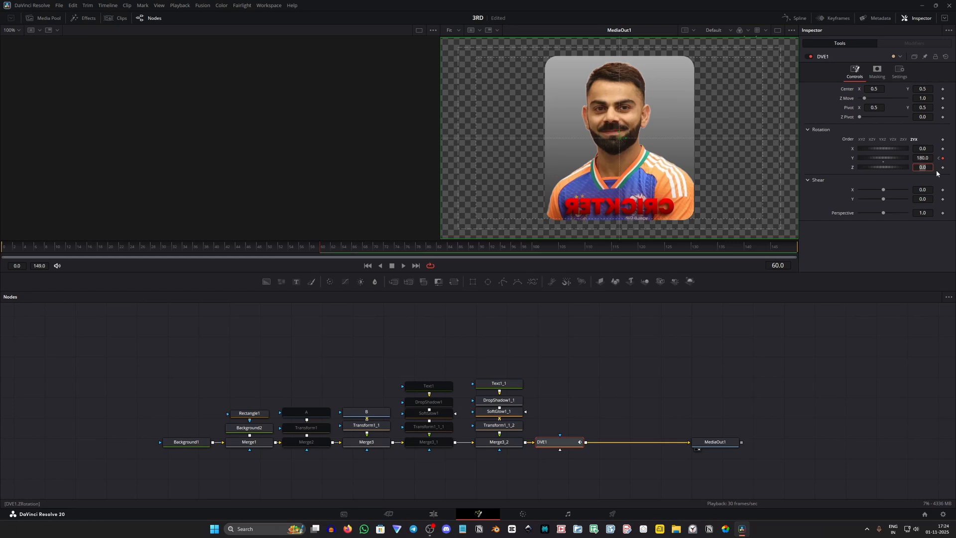
pyautogui.press('space')
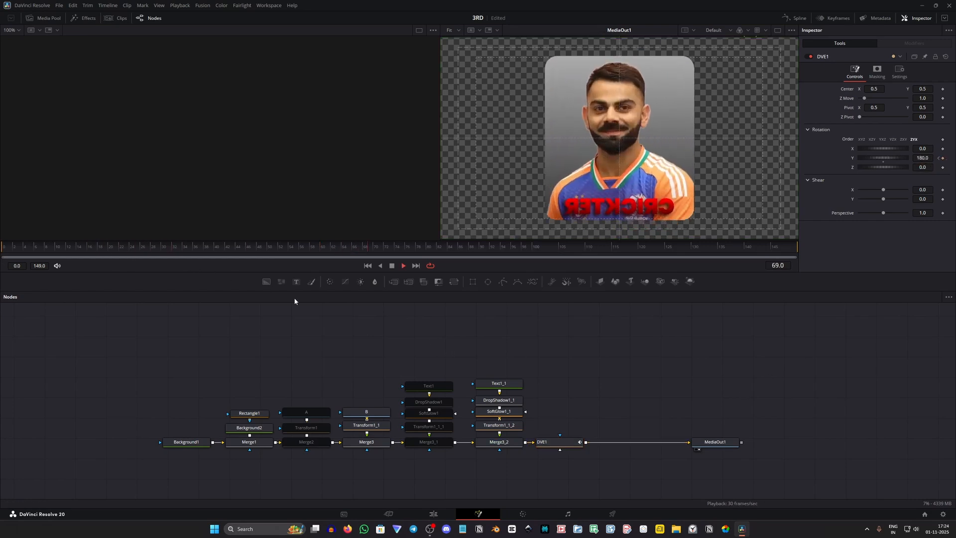
# Step: Show DVE1's Y Rotation curve fitted in the Spline editor and smooth both keyframes with flat handles
pyautogui.click(544, 441)
pyautogui.click(795, 18)
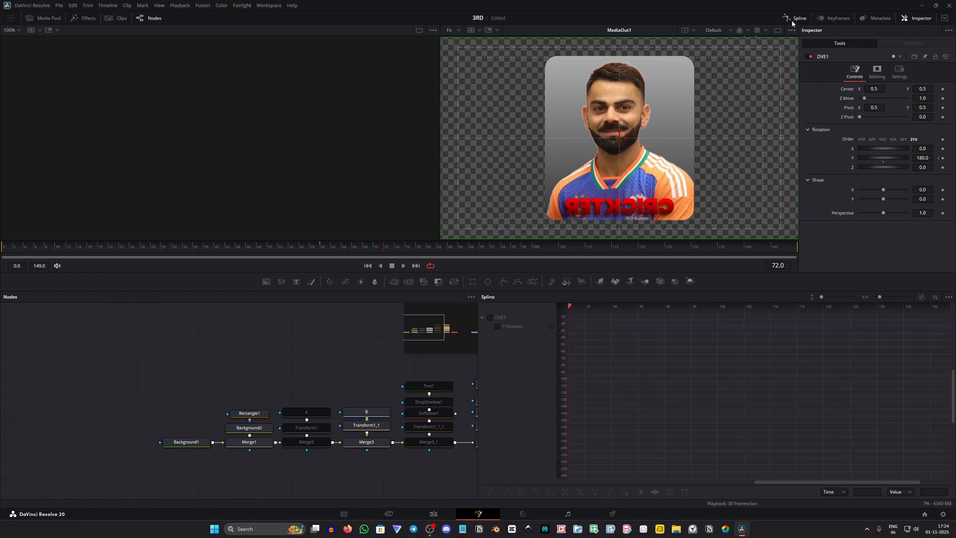
pyautogui.click(490, 318)
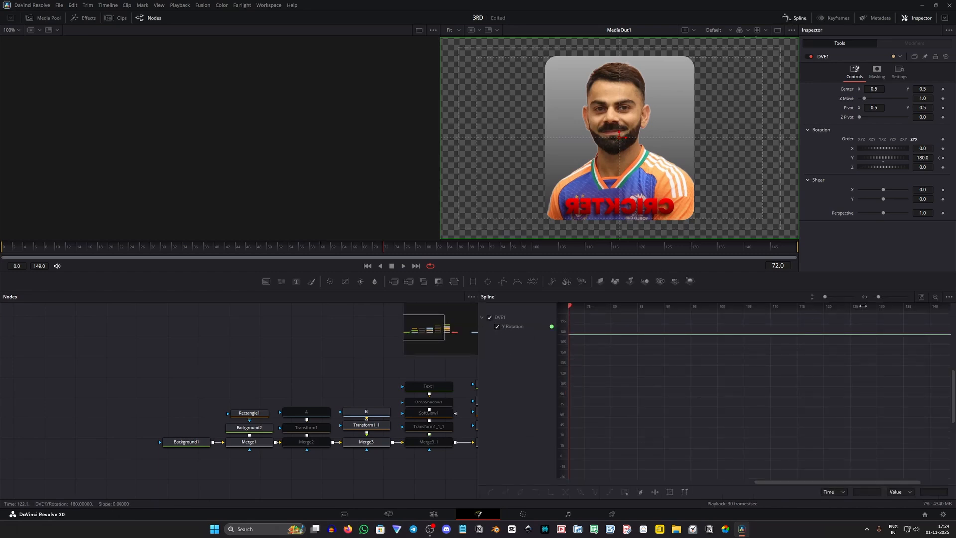
pyautogui.click(922, 297)
pyautogui.hotkey('ctrl', 'a')
pyautogui.press('f')
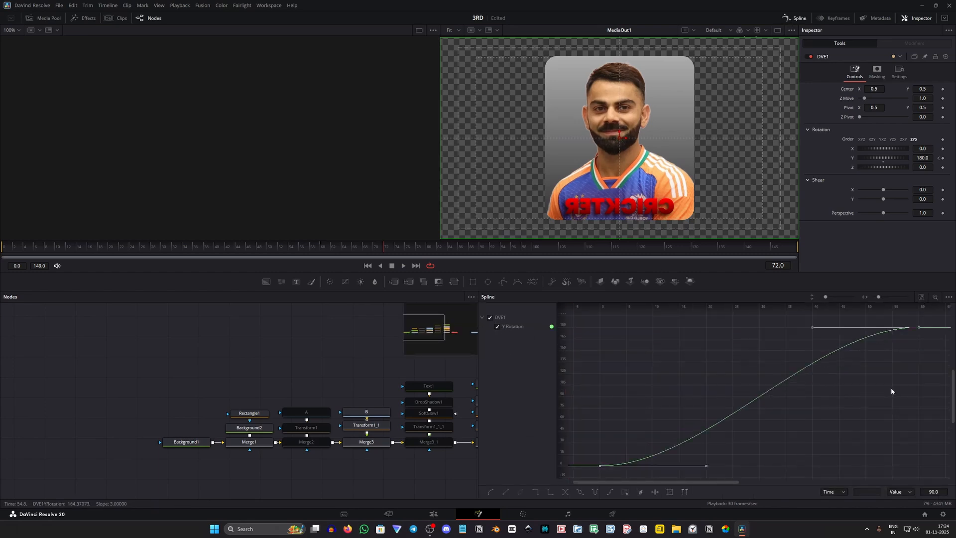
# Step: Set a locked ease in and ease out of 63 on the Y Rotation keyframes and play the flip from the start
pyautogui.rightClick(892, 388)
pyautogui.click(857, 388)
pyautogui.hotkey('ctrl', 'a')
pyautogui.press('t')
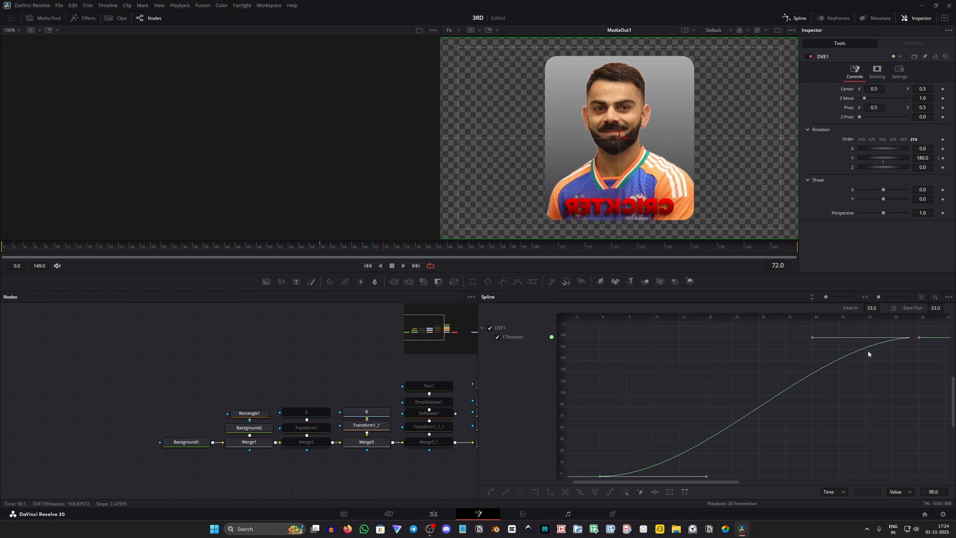
pyautogui.click(893, 308)
pyautogui.moveTo(881, 307)
pyautogui.mouseDown()
pyautogui.moveTo(913, 307)
pyautogui.moveTo(885, 306)
pyautogui.mouseUp()
pyautogui.moveTo(99, 248); pyautogui.dragTo(1, 274)
pyautogui.press('space')
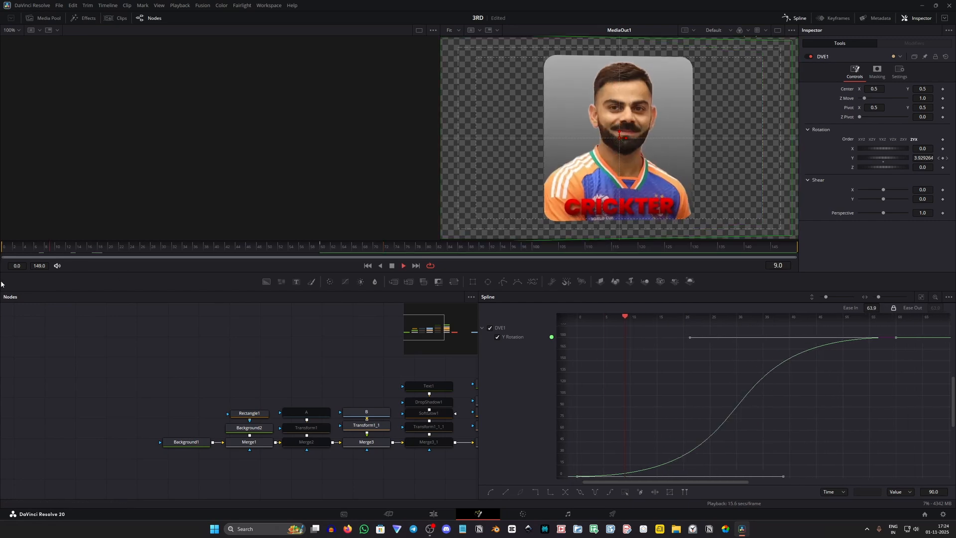
# Step: Stop playback, close the Spline editor and scrub back to around frame 30, the middle of the flip
pyautogui.press('space')
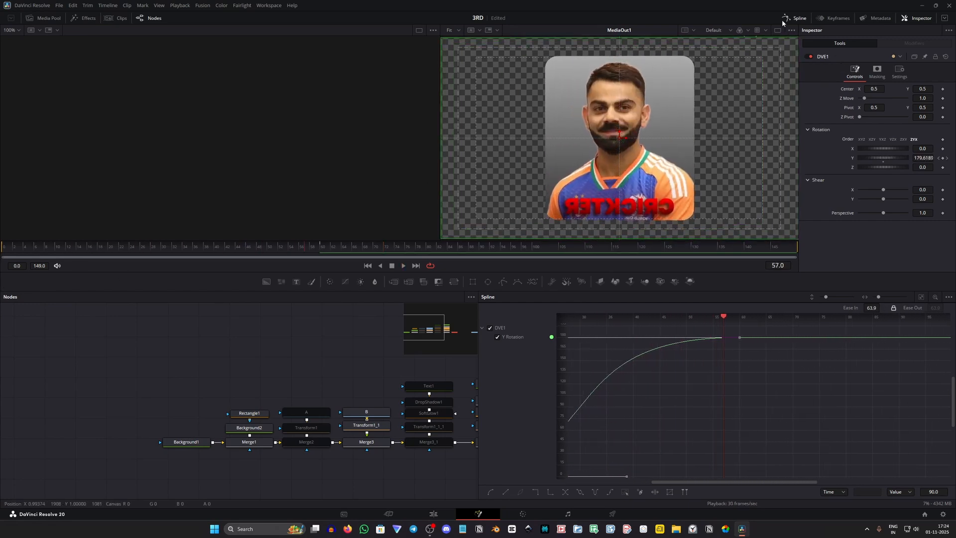
pyautogui.click(791, 19)
pyautogui.click(618, 352)
pyautogui.moveTo(240, 249); pyautogui.dragTo(163, 256)
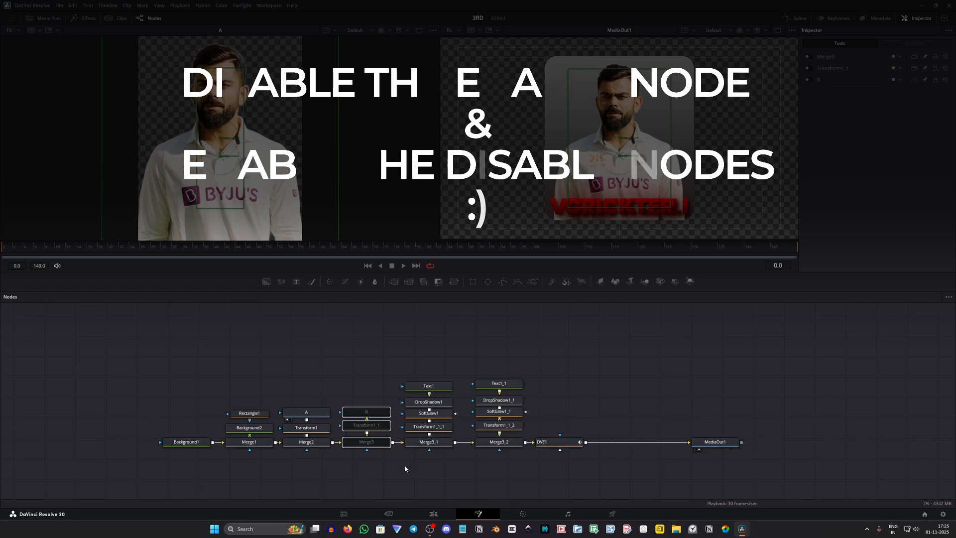
# Step: Disable the second text branch, from Text1_1 down to Merge3_2
pyautogui.moveTo(494, 357); pyautogui.dragTo(476, 458)
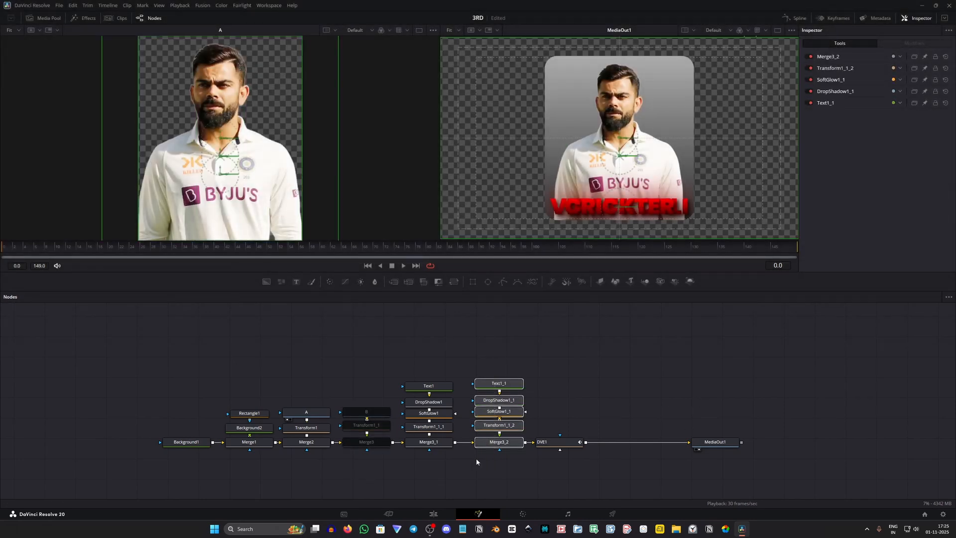
pyautogui.hotkey('ctrl', 'p')
pyautogui.click(621, 389)
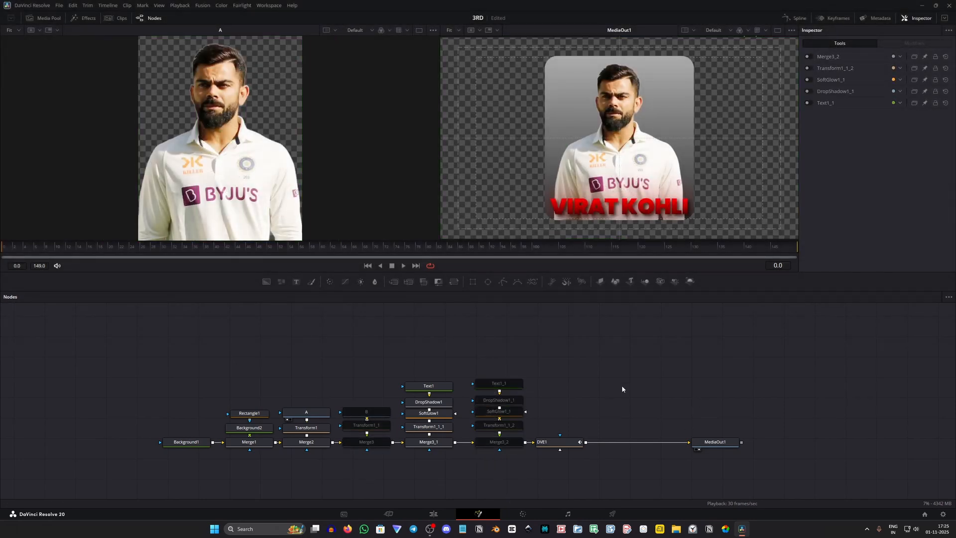
# Step: Tidy the node graph by moving both text branches and DVE1 closer to Merge3
pyautogui.moveTo(551, 367); pyautogui.dragTo(509, 433)
pyautogui.click(516, 354)
pyautogui.moveTo(494, 341); pyautogui.dragTo(500, 457)
pyautogui.moveTo(498, 446); pyautogui.dragTo(489, 447)
pyautogui.moveTo(419, 378); pyautogui.dragTo(473, 442)
pyautogui.click(391, 376)
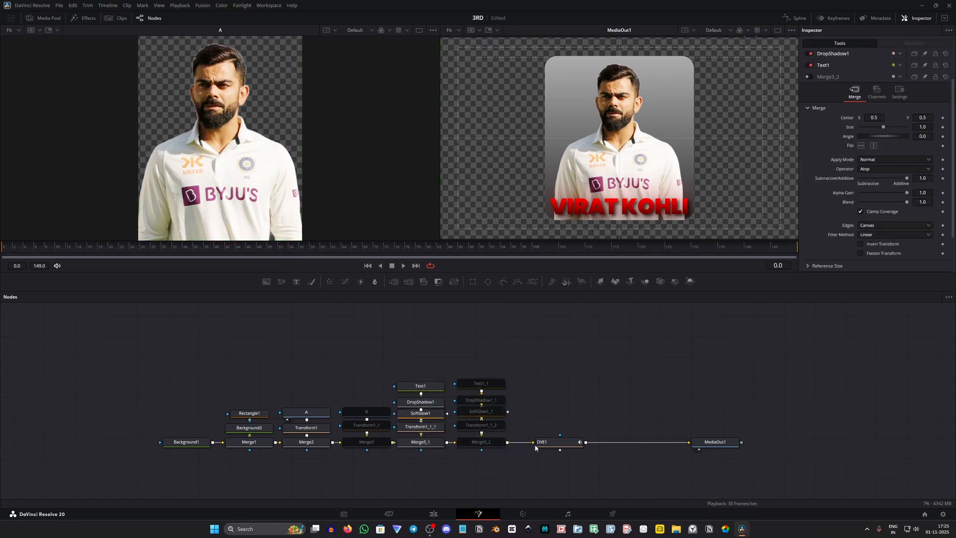
pyautogui.moveTo(541, 444); pyautogui.dragTo(528, 444)
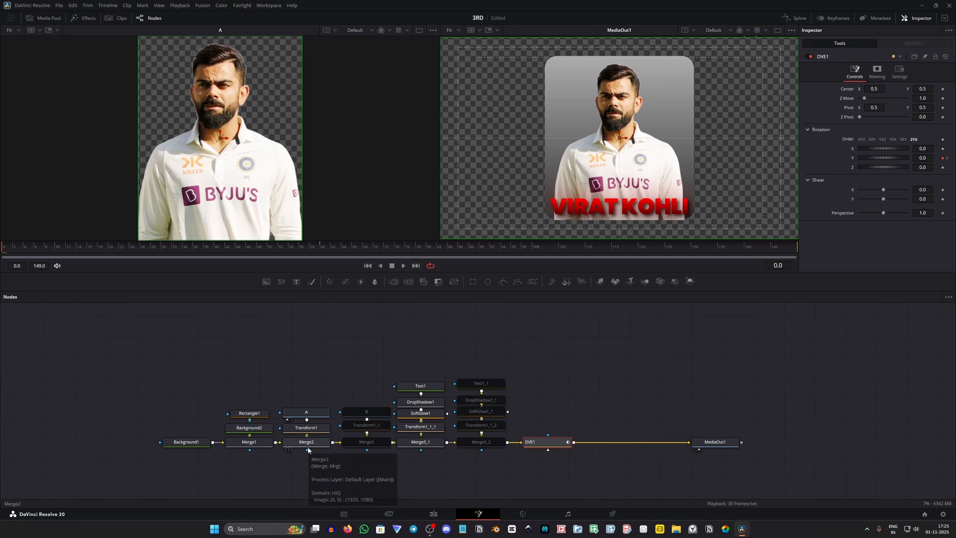
# Step: Keyframe Merge2's Blend at 1 on frame 30 and 0 on frame 31 so the first photo disappears mid-flip
pyautogui.click(307, 443)
pyautogui.moveTo(308, 251); pyautogui.dragTo(164, 260)
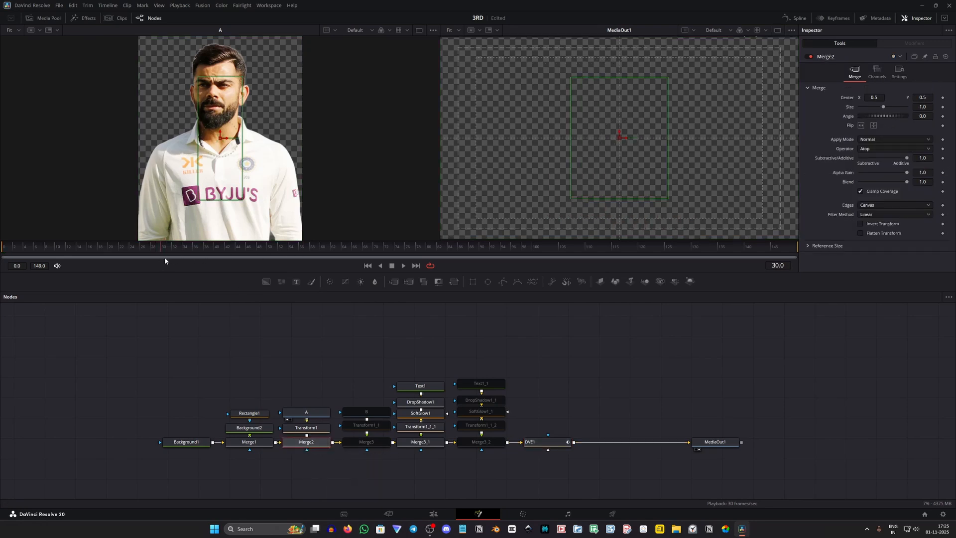
pyautogui.click(943, 182)
pyautogui.press('Right')
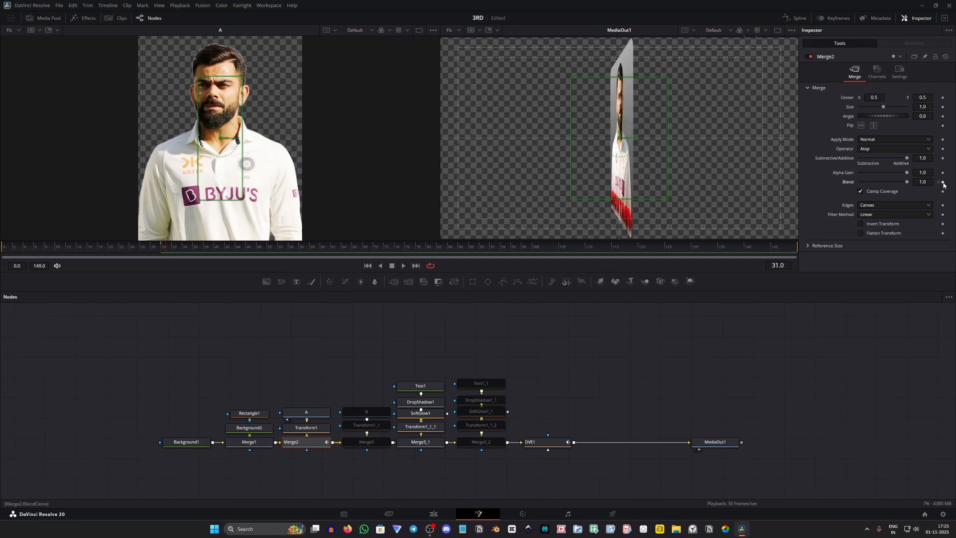
pyautogui.moveTo(907, 182); pyautogui.dragTo(860, 182)
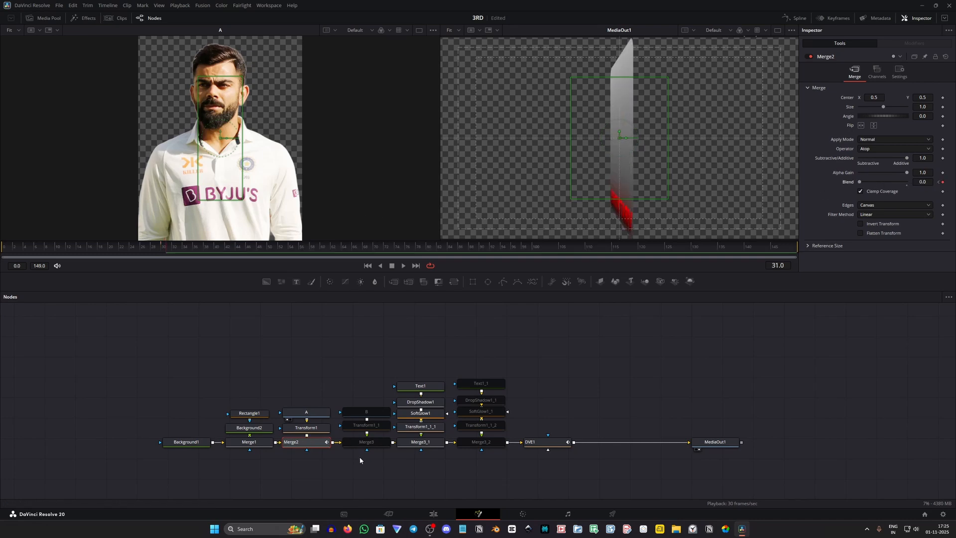
# Step: Keyframe Merge3_1's Blend at 0 on frame 31 to hide the first text, and play across the switch
pyautogui.click(421, 442)
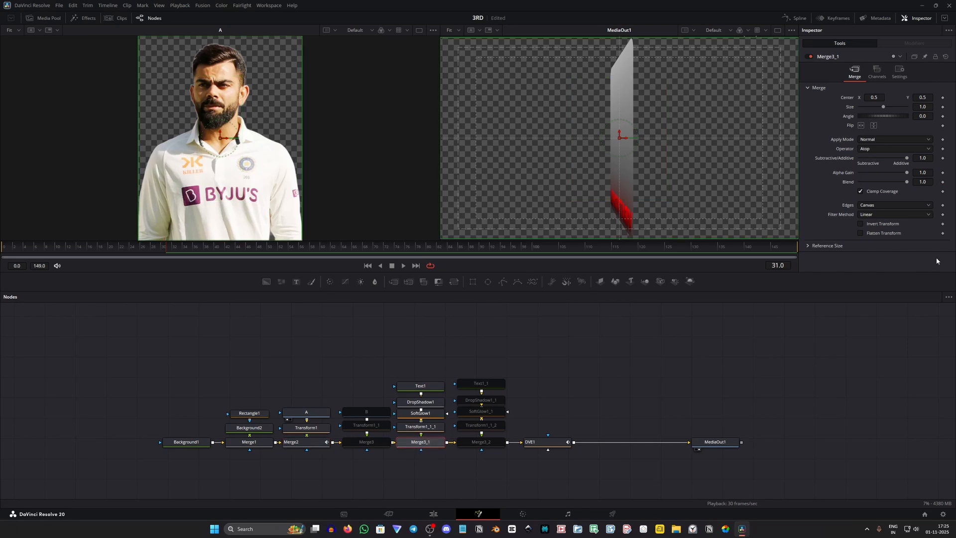
pyautogui.click(943, 182)
pyautogui.moveTo(907, 181); pyautogui.dragTo(859, 182)
pyautogui.press('Left')
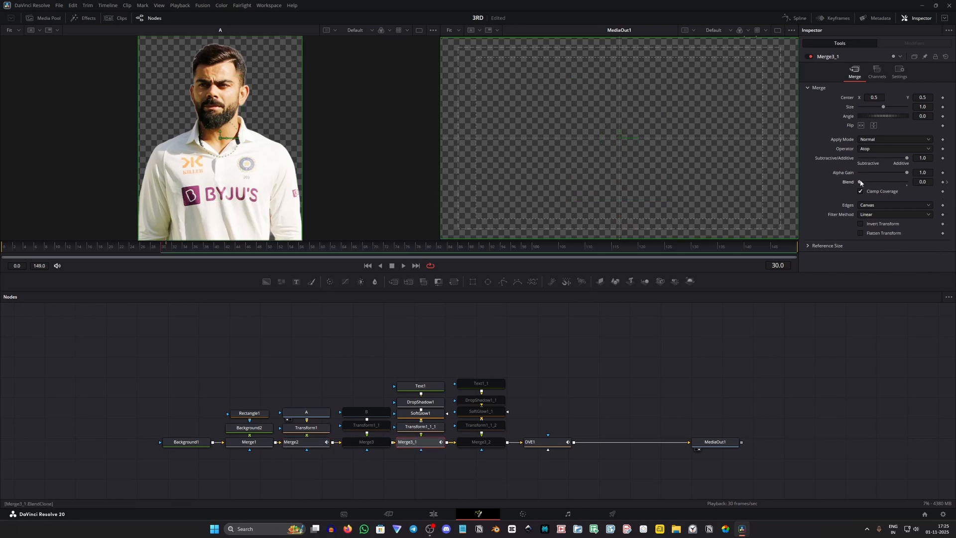
pyautogui.press('space')
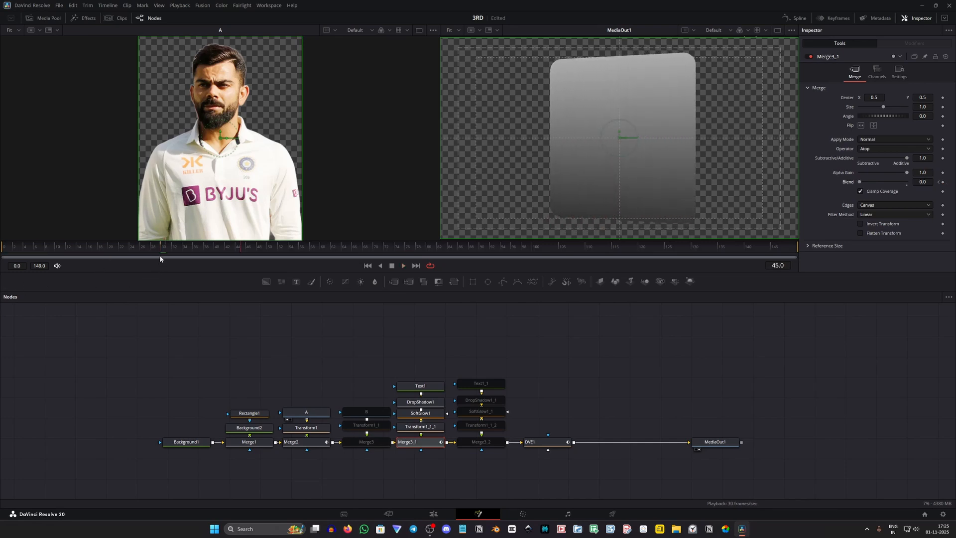
pyautogui.press('space')
# Step: Re-enable the B photo branch and keyframe Merge3's Blend at 0 on frame 30 and 1 on frame 31
pyautogui.moveTo(396, 356); pyautogui.dragTo(347, 479)
pyautogui.moveTo(365, 391); pyautogui.dragTo(369, 471)
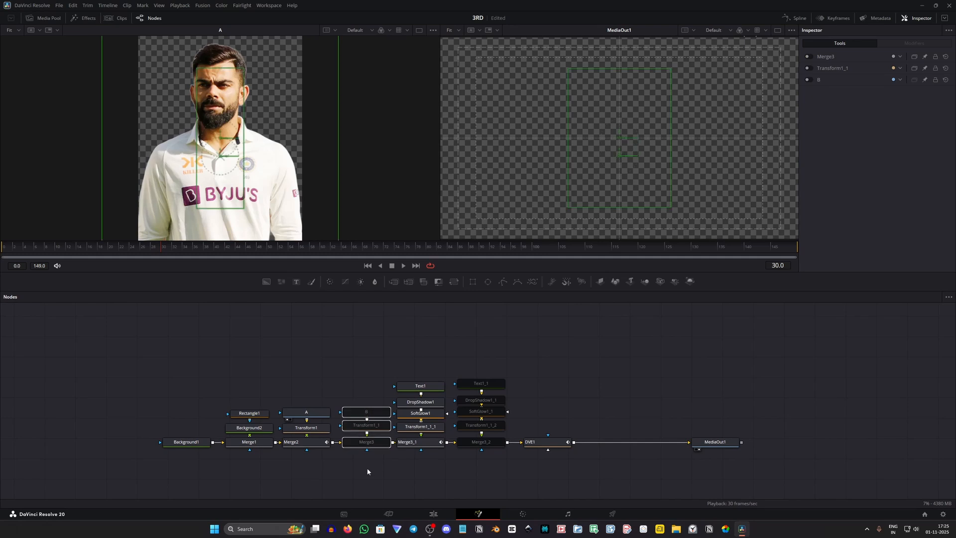
pyautogui.click(366, 442)
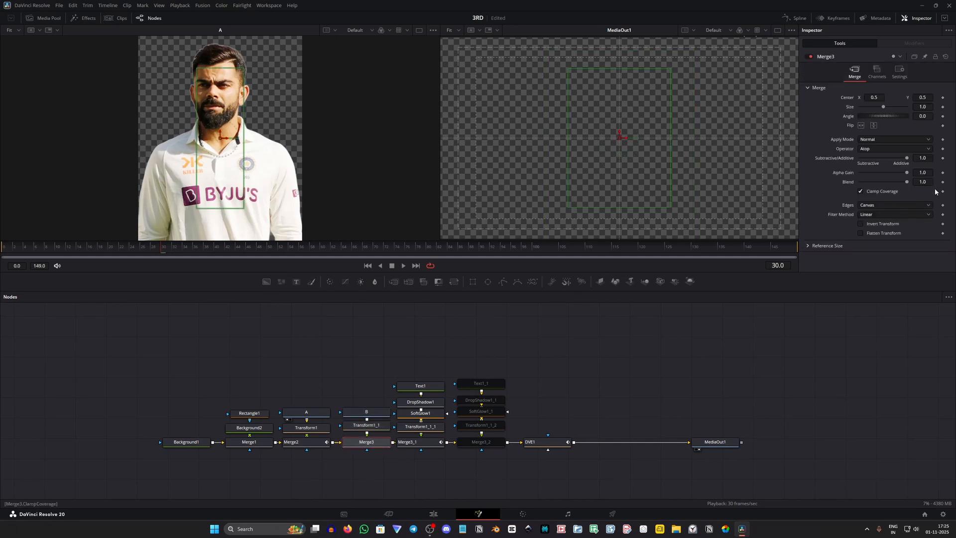
pyautogui.click(943, 182)
pyautogui.press('Right')
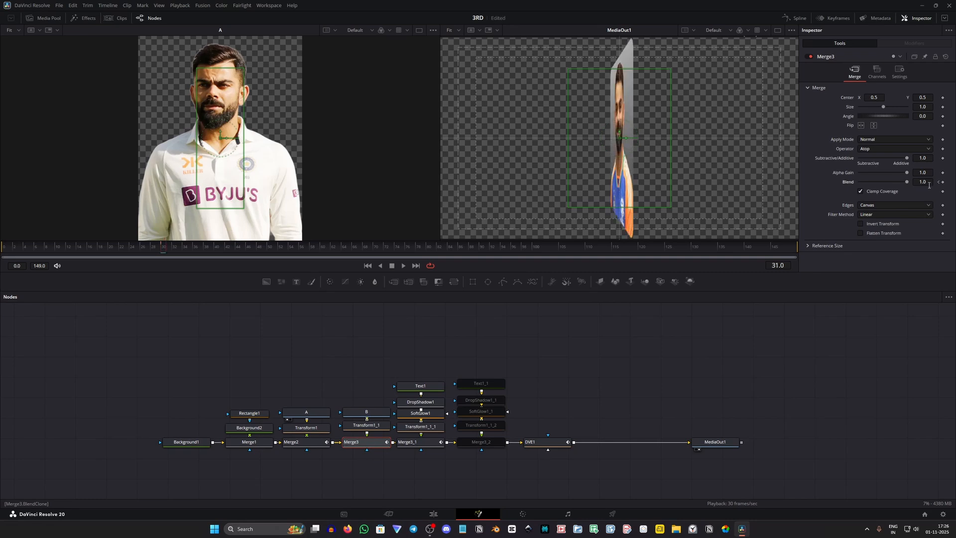
pyautogui.click(940, 182)
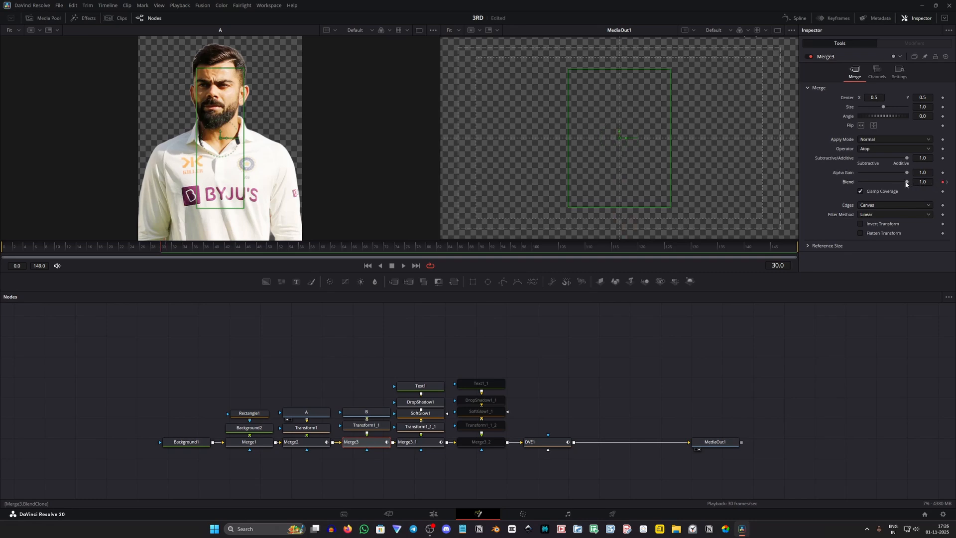
pyautogui.moveTo(906, 182); pyautogui.dragTo(858, 182)
# Step: Re-enable the Text1_1 branch and keyframe Merge3_2's Blend at 0 on frame 30 and 1 on frame 31
pyautogui.moveTo(489, 347); pyautogui.dragTo(485, 450)
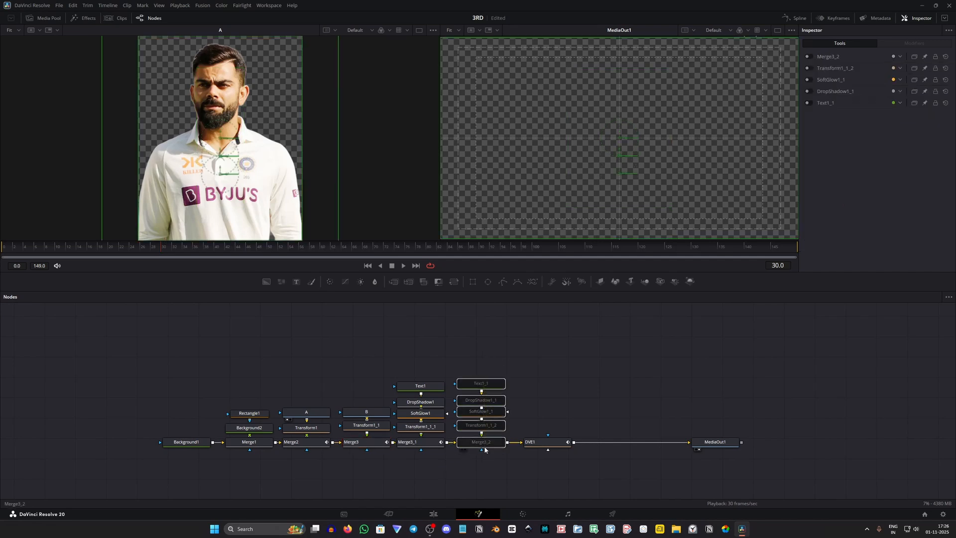
pyautogui.hotkey('ctrl', 'p')
pyautogui.click(486, 447)
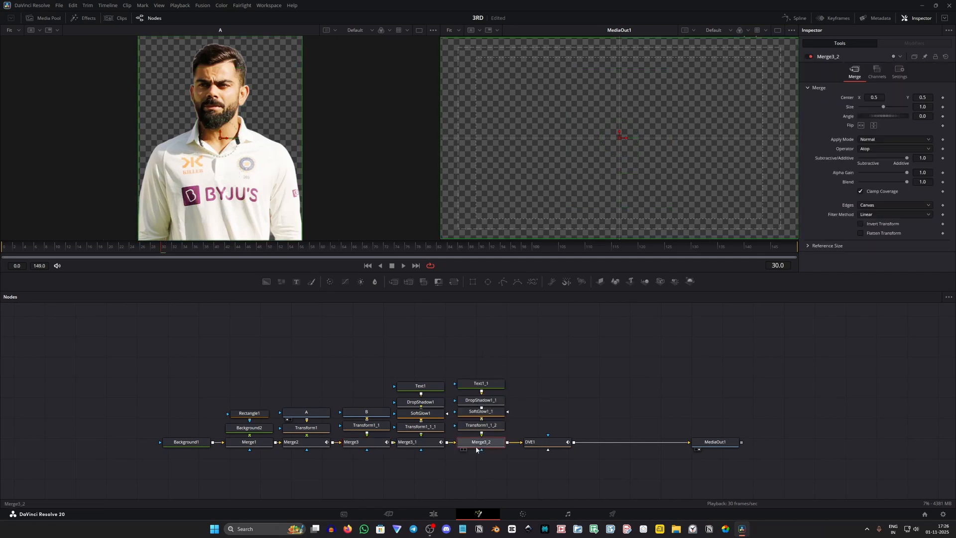
pyautogui.click(943, 182)
pyautogui.press('Right')
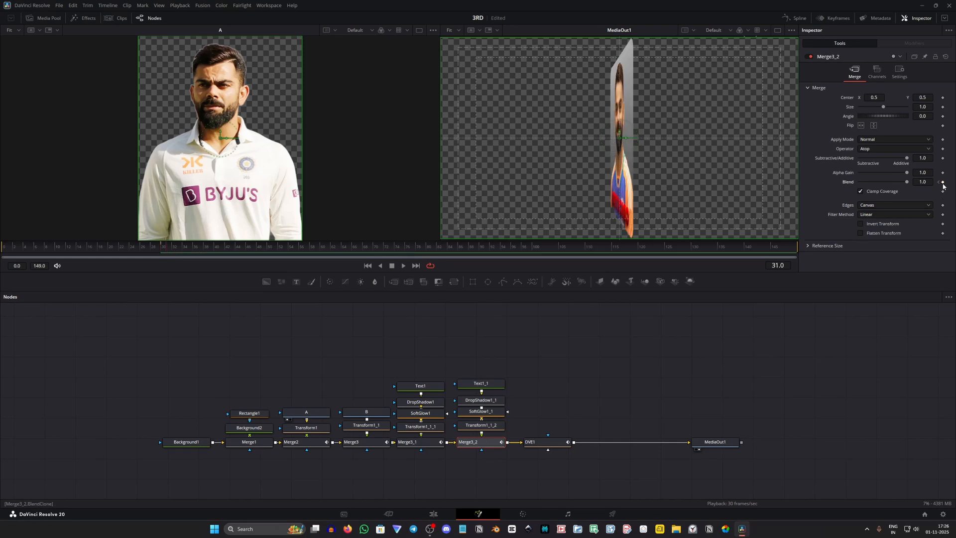
pyautogui.click(940, 183)
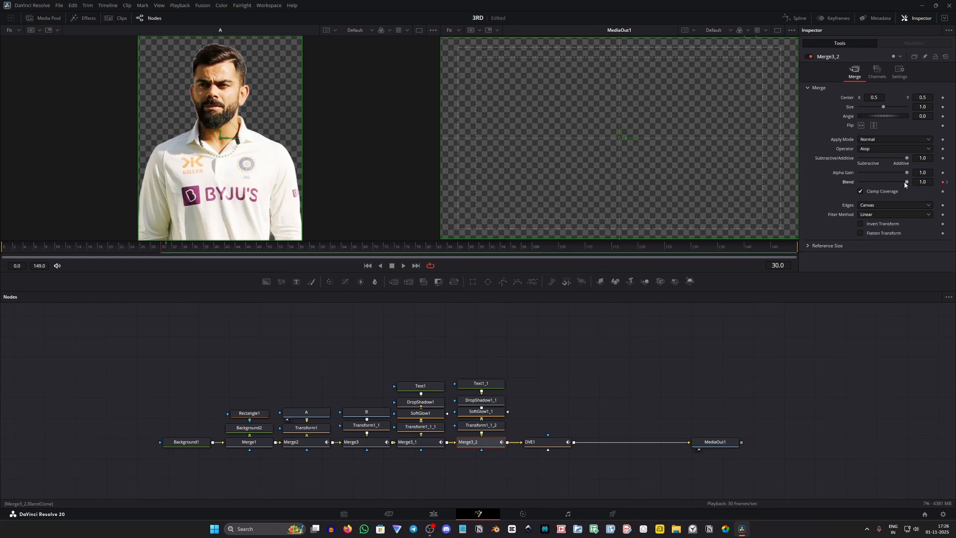
pyautogui.moveTo(906, 183); pyautogui.dragTo(858, 185)
# Step: Play the flip from the start and examine the orientation of the back side's photo and text
pyautogui.moveTo(141, 253); pyautogui.dragTo(2, 279)
pyautogui.press('space')
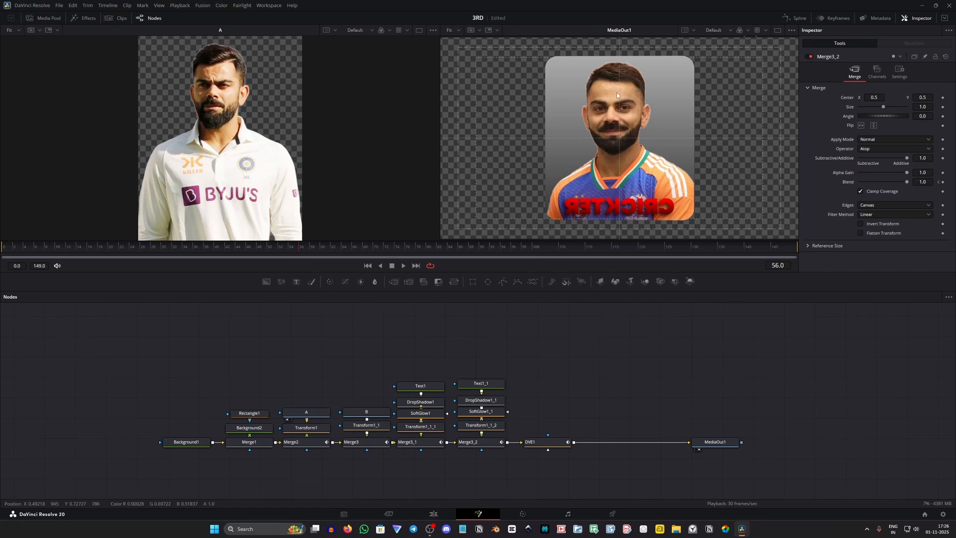
pyautogui.scroll(3, 617, 92)
pyautogui.click(451, 30)
pyautogui.click(451, 40)
# Step: Flip the back side's text and photo horizontally with Transform1_1_2 and Transform1_1
pyautogui.click(481, 426)
pyautogui.click(861, 154)
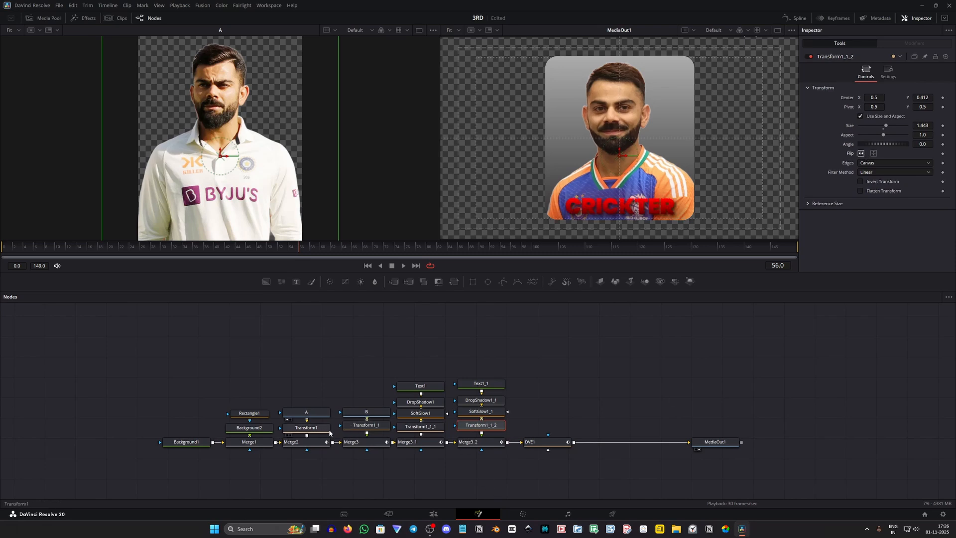
pyautogui.click(367, 429)
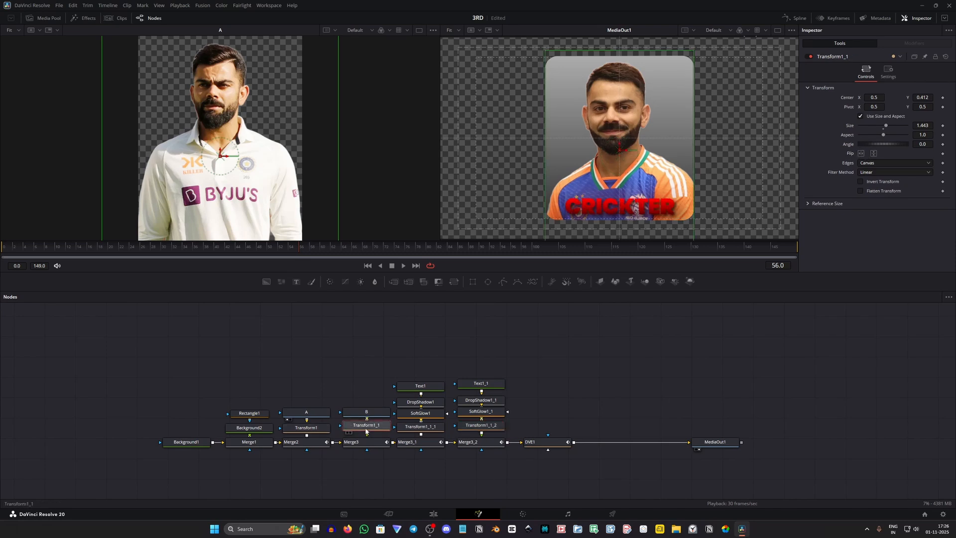
pyautogui.click(862, 154)
pyautogui.click(365, 303)
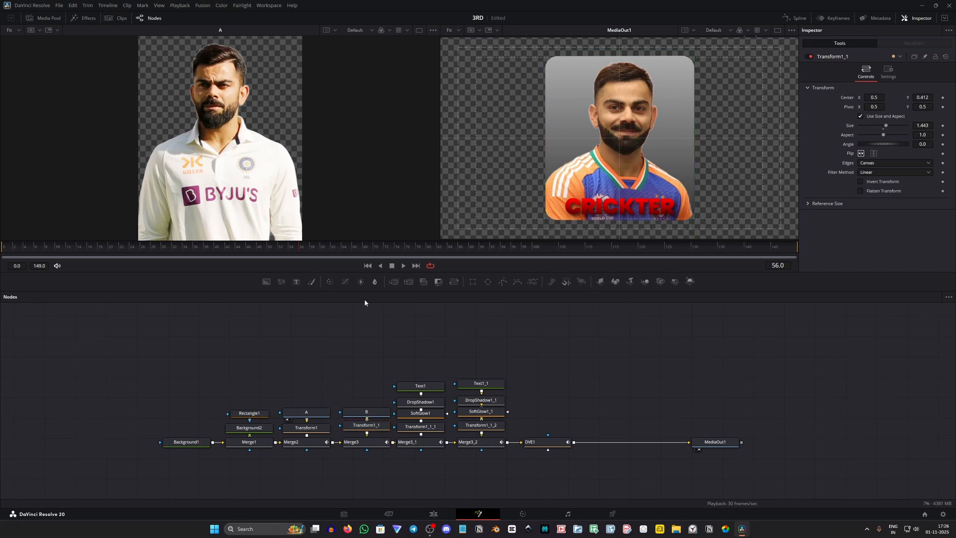
# Step: Play the card flip from near the start and hide the guides in the viewer
pyautogui.click(15, 249)
pyautogui.press('space')
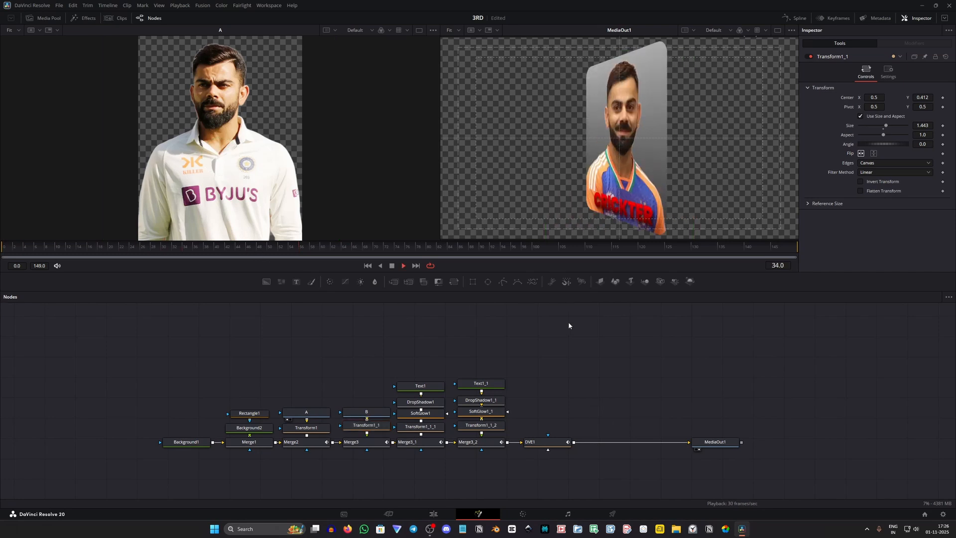
pyautogui.press('space')
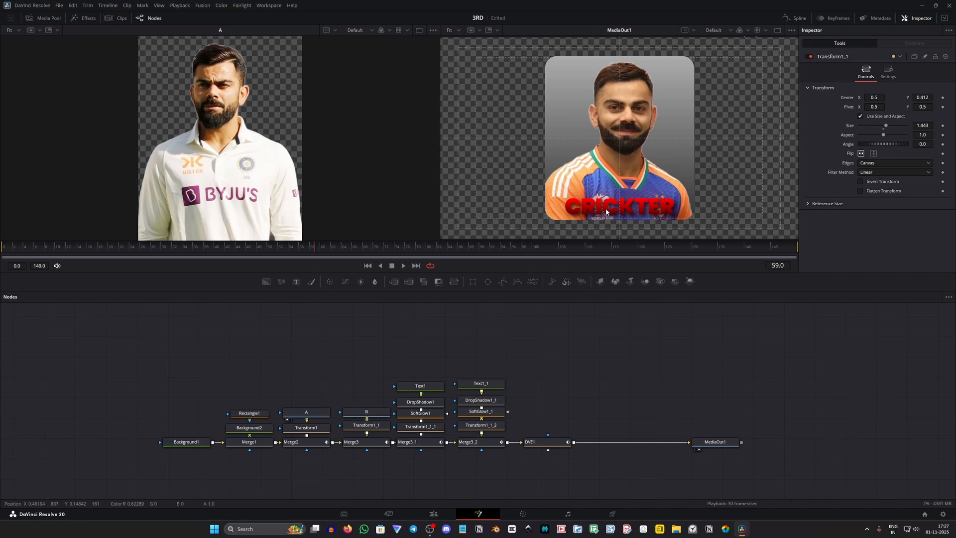
pyautogui.hotkey('ctrl', 'g')
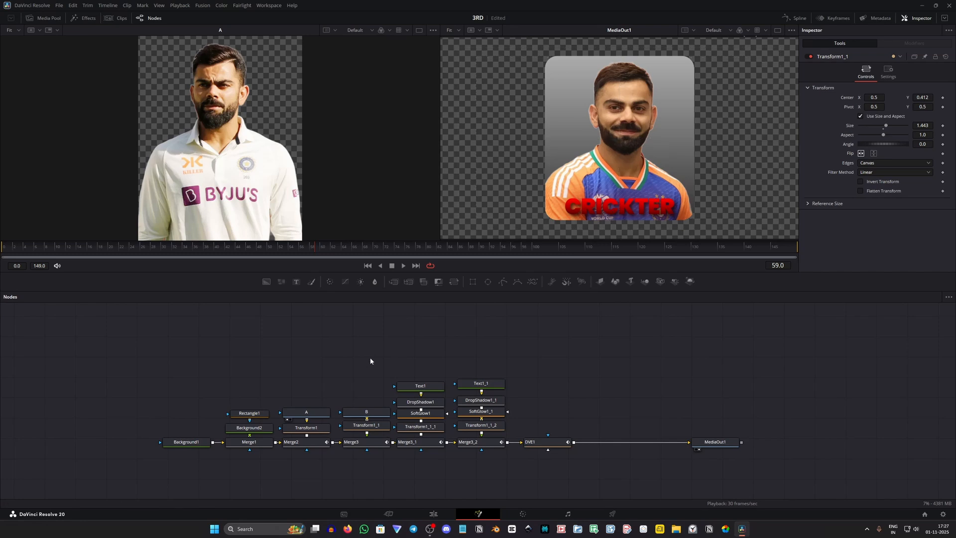
# Step: Move Rectangle1 and Background2 up and insert a Drop Shadow node after Background2, keeping the branch aligned above Merge1
pyautogui.moveTo(250, 395); pyautogui.dragTo(260, 364)
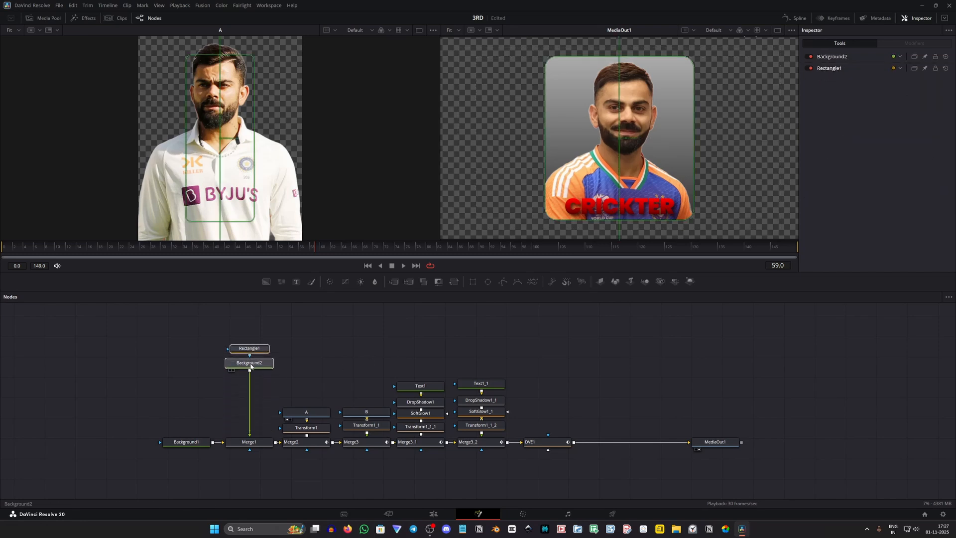
pyautogui.click(258, 364)
pyautogui.hotkey('shift', 'space')
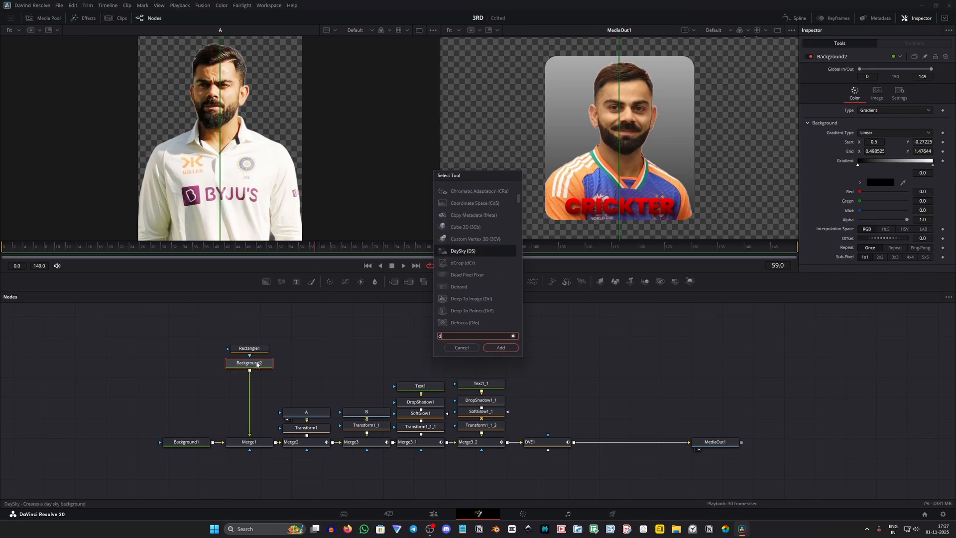
pyautogui.write('drop')
pyautogui.press('Return')
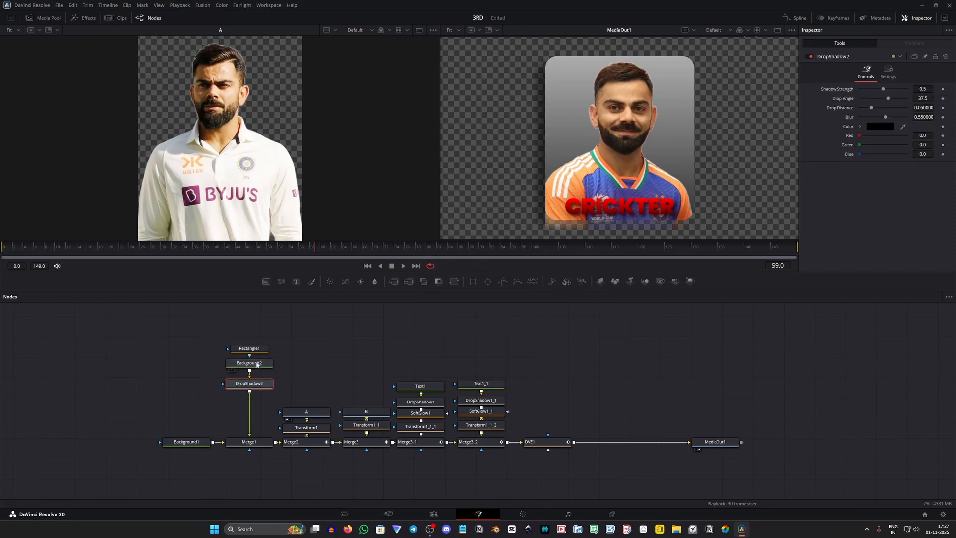
pyautogui.moveTo(292, 340); pyautogui.dragTo(253, 394)
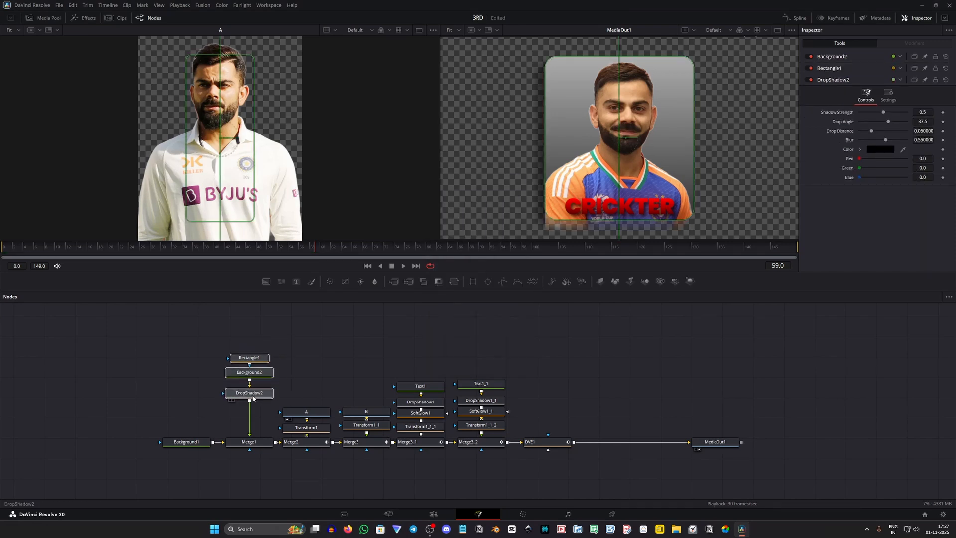
# Step: Adjust DropShadow2's Shadow Strength while checking the card's lower edge, settling on 0
pyautogui.click(259, 392)
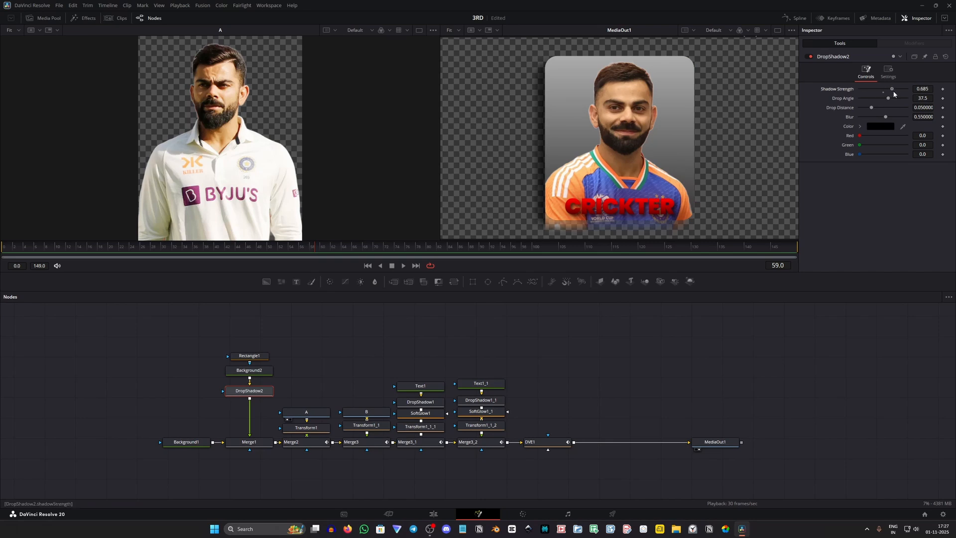
pyautogui.moveTo(893, 90)
pyautogui.mouseDown()
pyautogui.moveTo(868, 93)
pyautogui.moveTo(879, 96)
pyautogui.moveTo(874, 101)
pyautogui.moveTo(860, 91)
pyautogui.moveTo(880, 97)
pyautogui.mouseUp()
pyautogui.scroll(3, 595, 211)
pyautogui.scroll(-2, 595, 211)
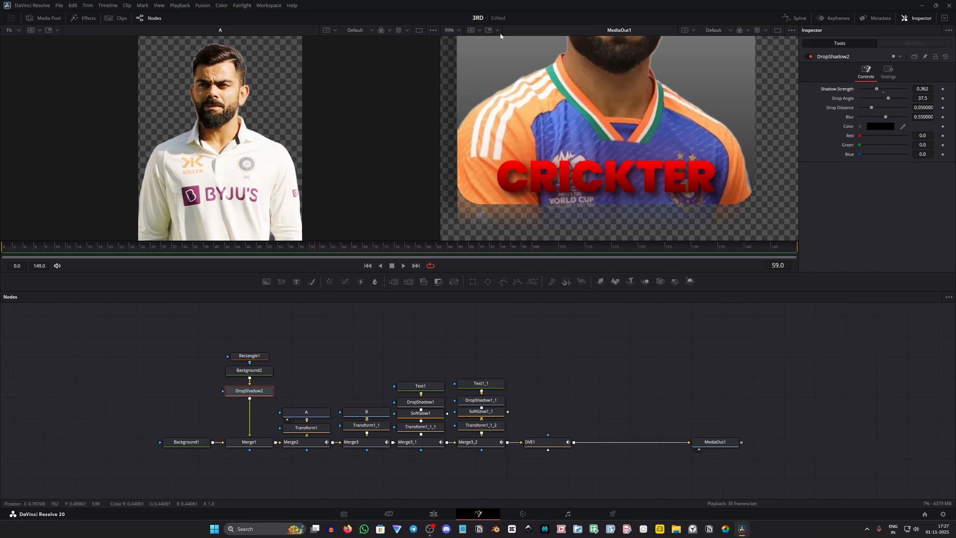
pyautogui.click(450, 31)
pyautogui.click(448, 38)
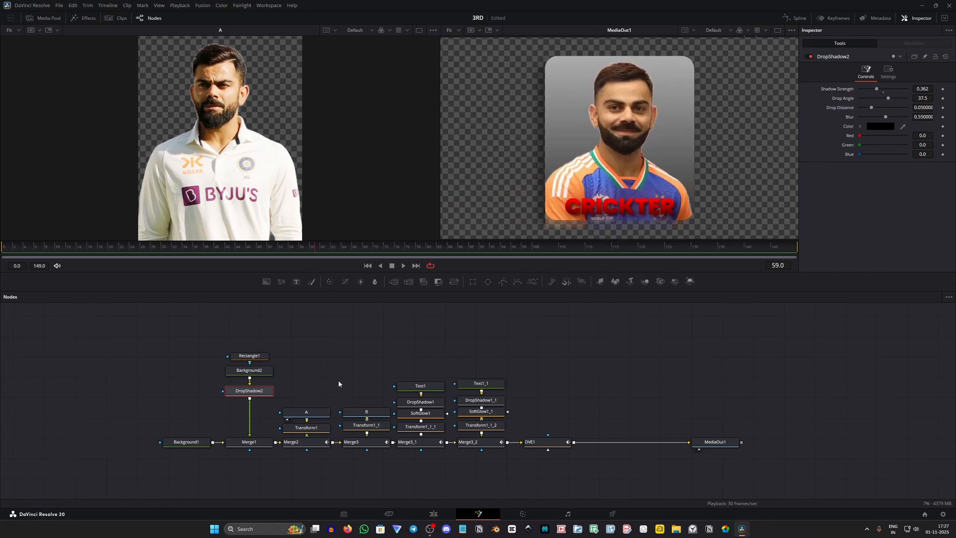
pyautogui.moveTo(877, 90); pyautogui.dragTo(825, 105)
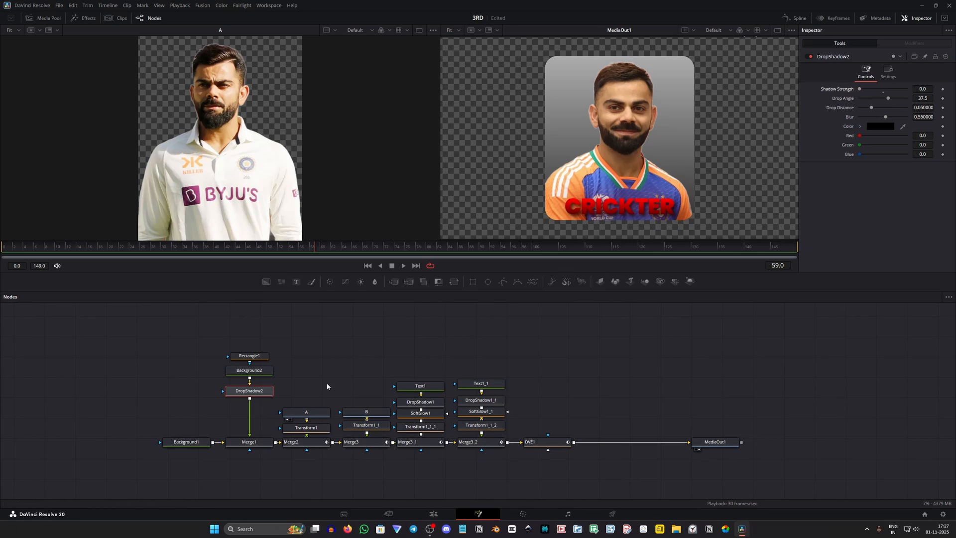
# Step: Delete the DropShadow2 node and move Rectangle1 and Background2 back down directly above Merge1
pyautogui.press('Delete')
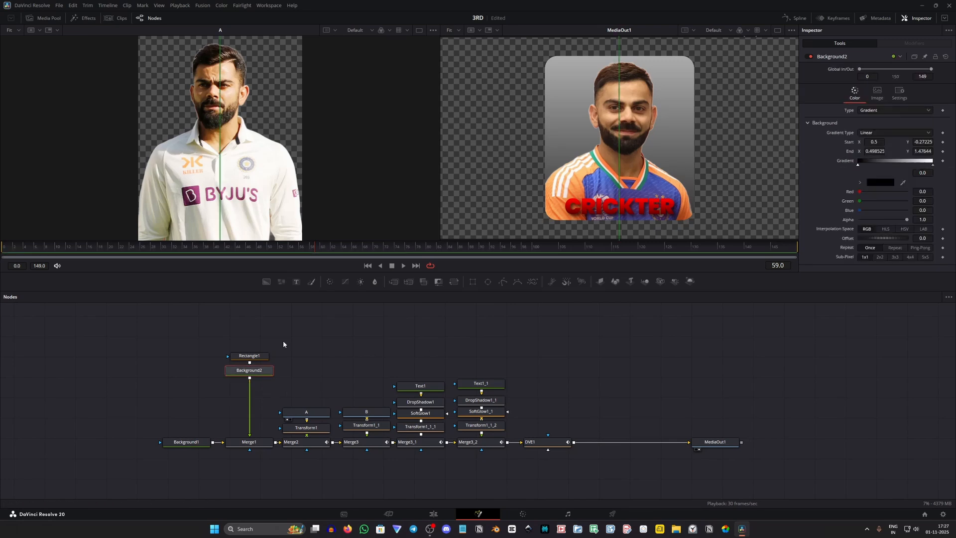
pyautogui.moveTo(283, 340); pyautogui.dragTo(251, 441)
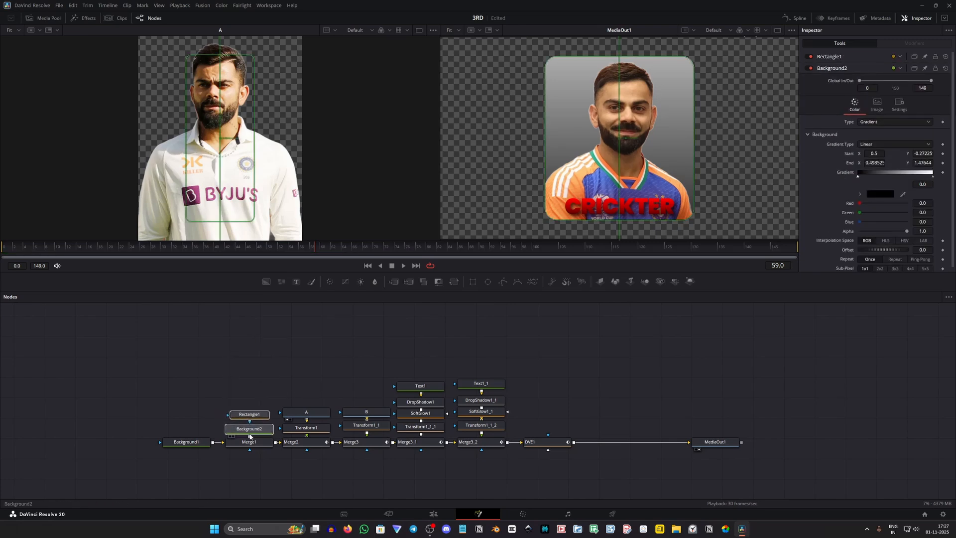
pyautogui.click(201, 443)
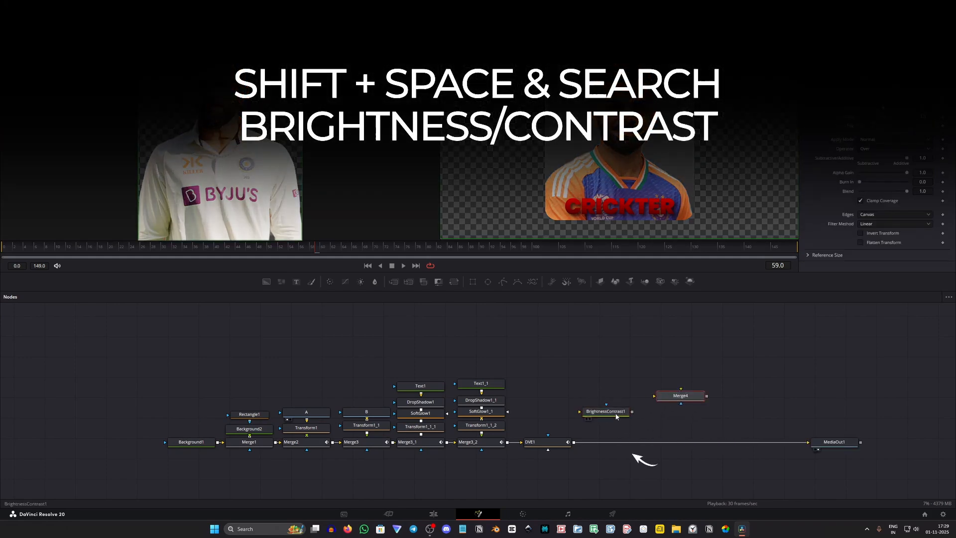
# Step: Insert the BrightnessContrast1 node between DVE1 and MediaOut1 and raise its Gain to about 2.08, leaving Saturation at 1.0
pyautogui.moveTo(621, 418); pyautogui.dragTo(617, 449)
pyautogui.moveTo(883, 145); pyautogui.dragTo(901, 146)
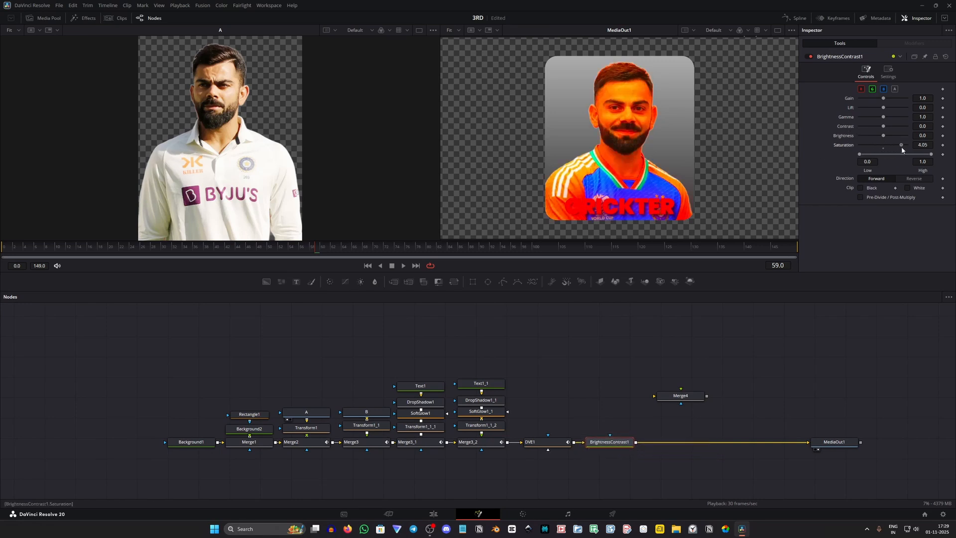
pyautogui.hotkey('ctrl', 'z')
pyautogui.moveTo(885, 99); pyautogui.dragTo(891, 103)
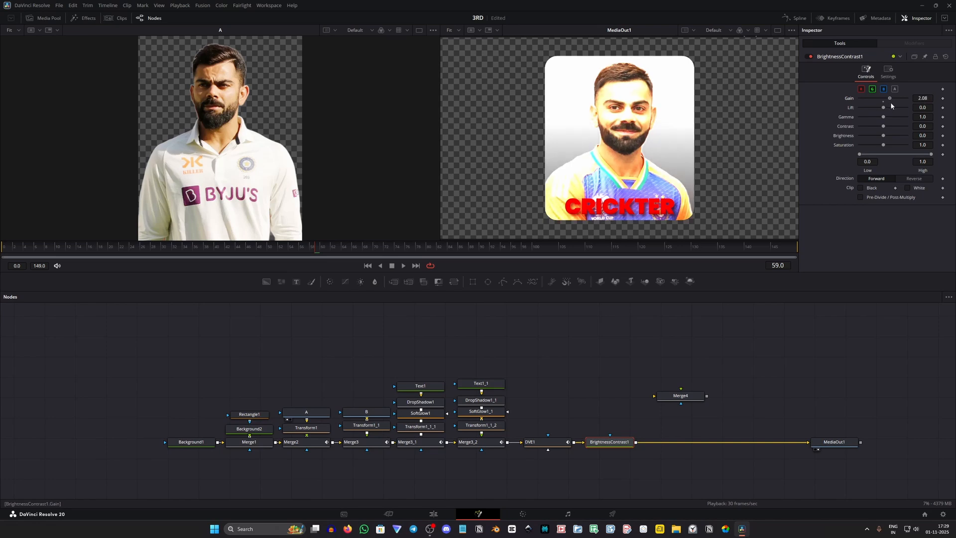
# Step: Mask BrightnessContrast1 with a new rectangle shaped as a thin vertical strip, about 0.018 wide and 1.24 high, checking it at frame 40
pyautogui.moveTo(596, 423); pyautogui.dragTo(624, 437)
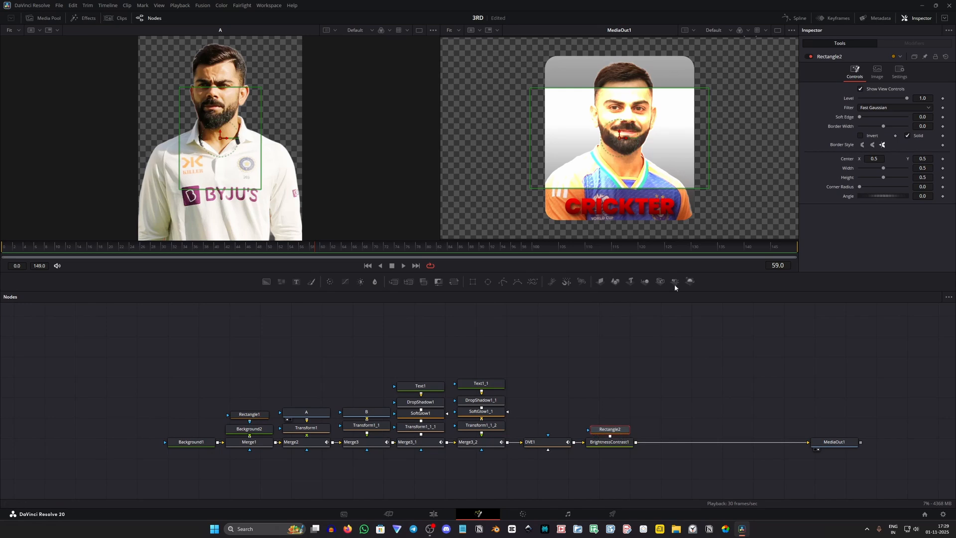
pyautogui.moveTo(709, 172); pyautogui.dragTo(633, 251)
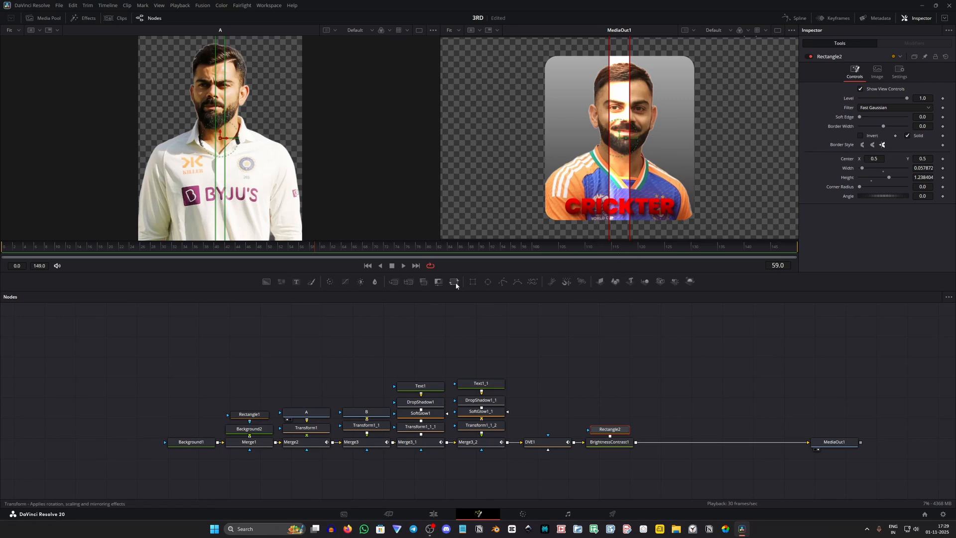
pyautogui.moveTo(220, 247); pyautogui.dragTo(214, 271)
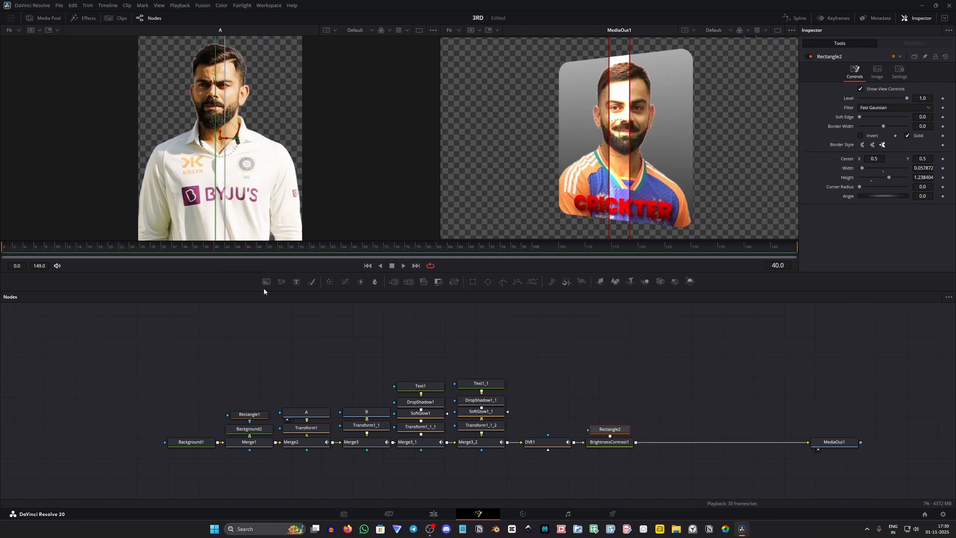
pyautogui.moveTo(630, 126); pyautogui.dragTo(623, 126)
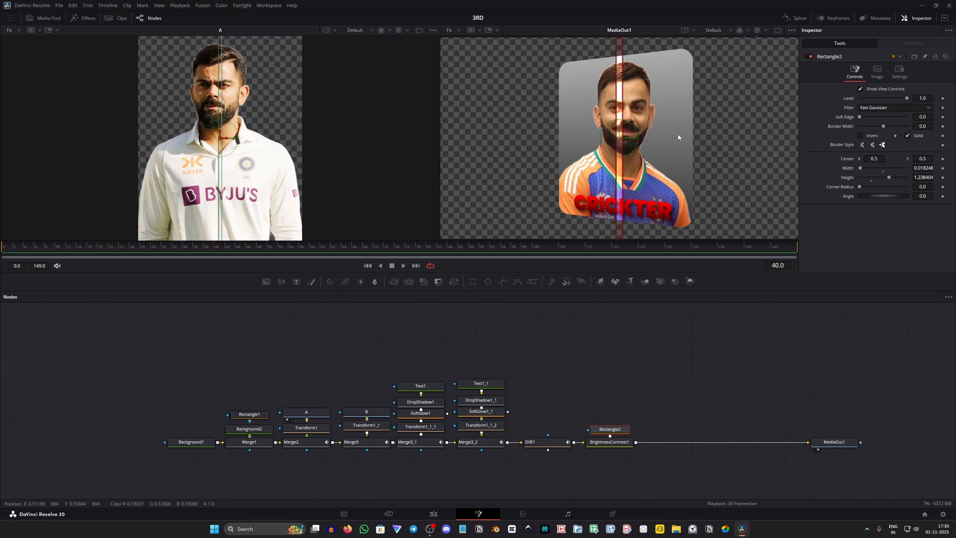
# Step: Set Rectangle2's Soft Edge to 0.0346 and Angle to -39.1, and lengthen its Height to about 1.45
pyautogui.moveTo(860, 120); pyautogui.dragTo(868, 119)
pyautogui.moveTo(923, 196); pyautogui.dragTo(885, 196)
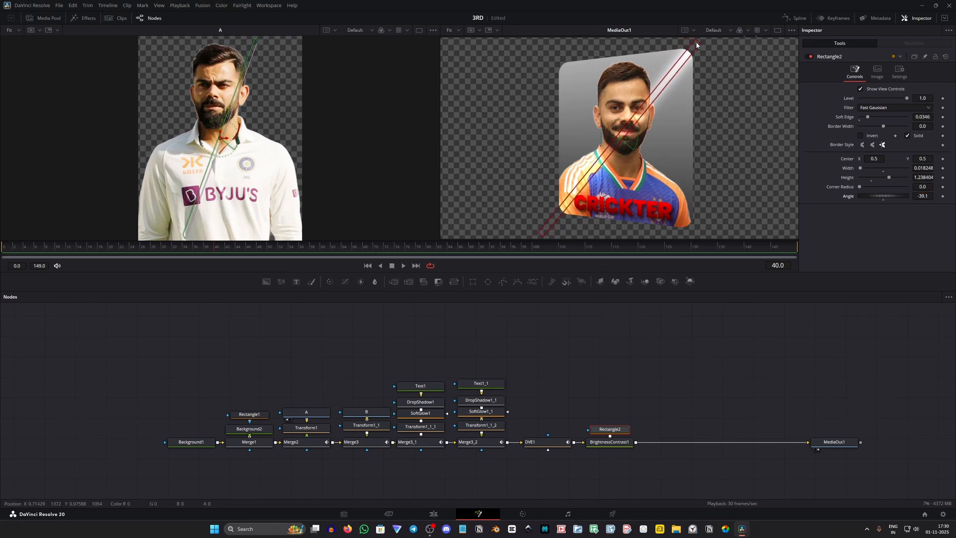
pyautogui.moveTo(707, 34); pyautogui.dragTo(703, 53)
# Step: Keyframe Rectangle2's Center X from 0.131 at frame 40 to 0.927 at frame 60 and play back the light sweep
pyautogui.moveTo(874, 158); pyautogui.dragTo(736, 159)
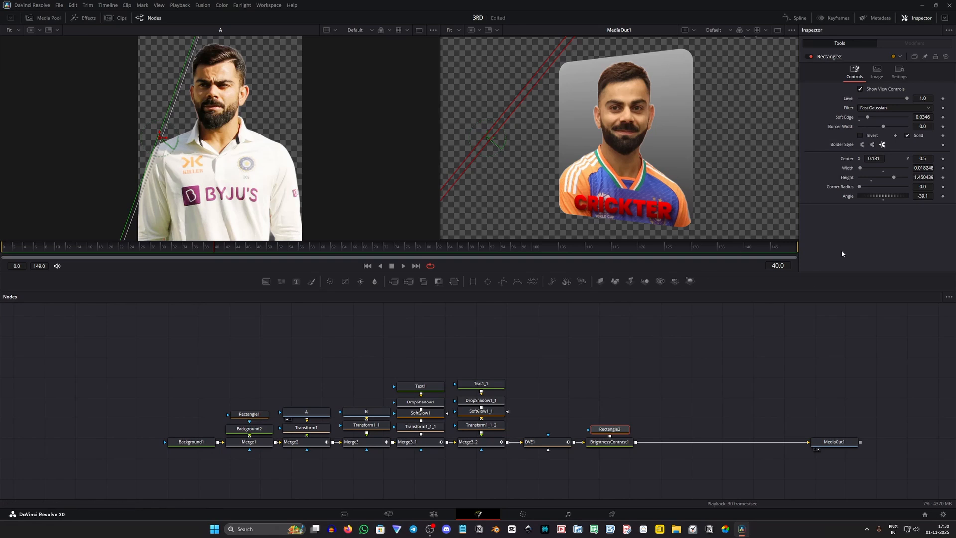
pyautogui.click(943, 159)
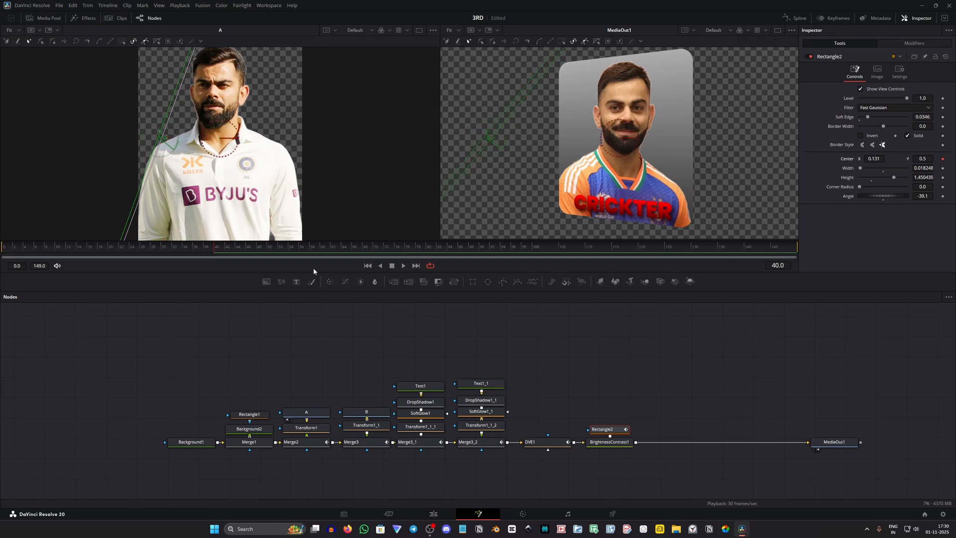
pyautogui.moveTo(215, 248); pyautogui.dragTo(313, 263)
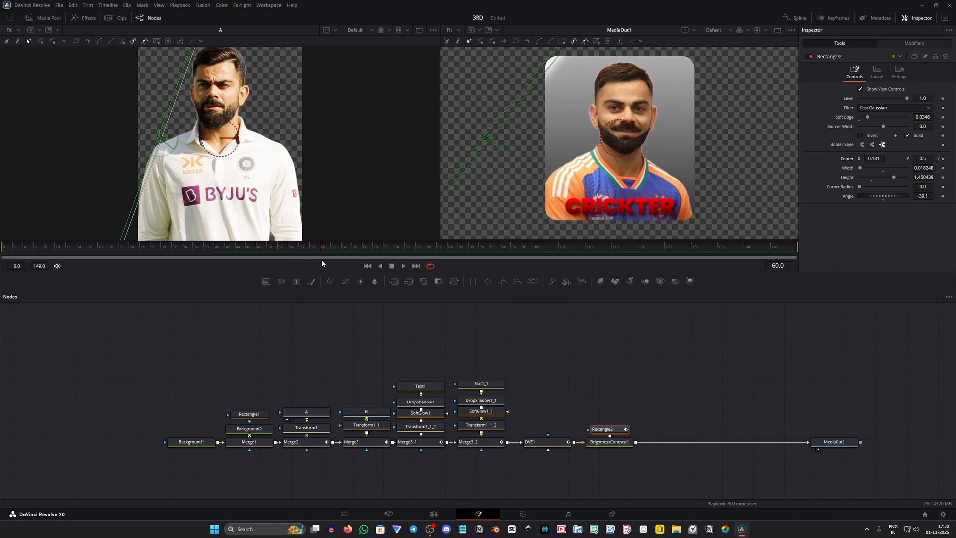
pyautogui.moveTo(876, 161); pyautogui.dragTo(906, 159)
pyautogui.press('space')
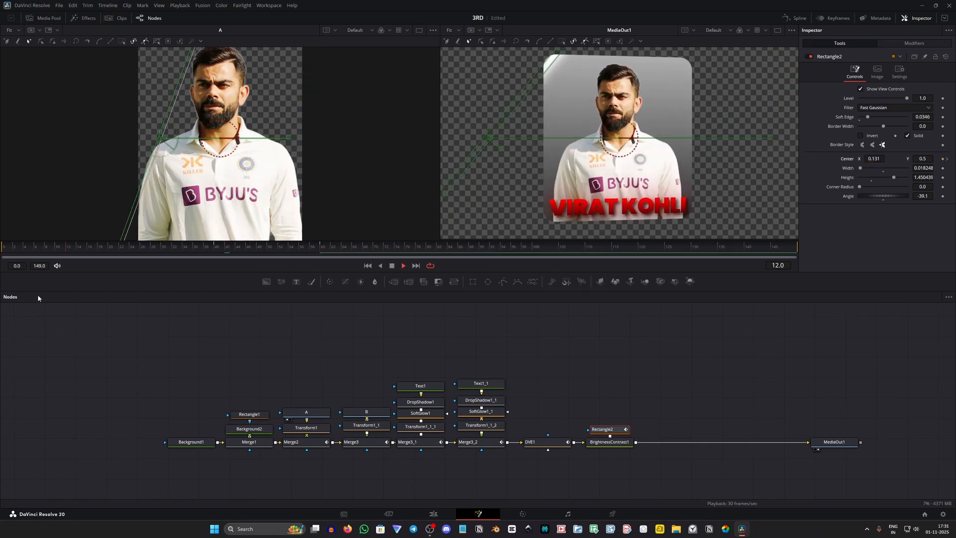
pyautogui.press('space')
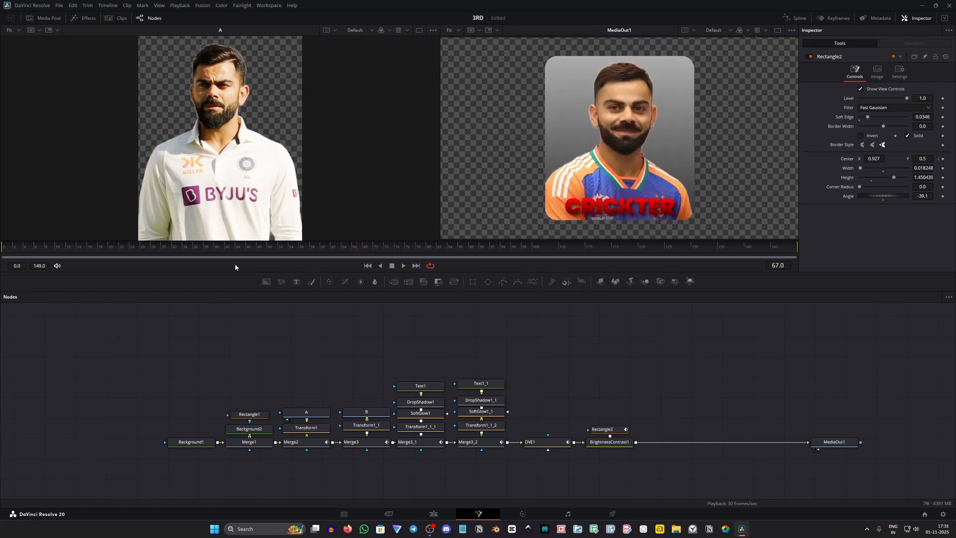
# Step: Smooth Rectangle2's displacement curve in the Spline editor with an ease of 62.8 and play back the sweep
pyautogui.moveTo(218, 251); pyautogui.dragTo(210, 254)
pyautogui.click(610, 429)
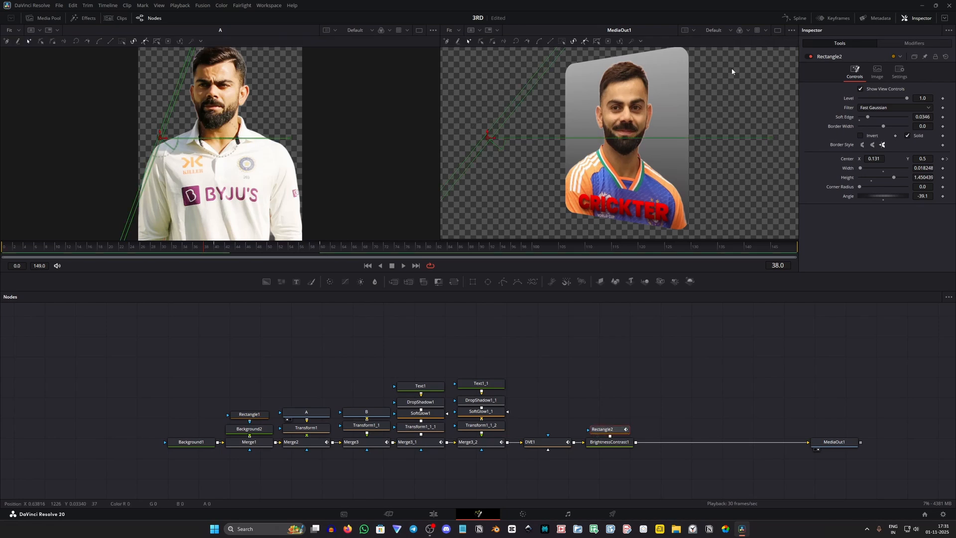
pyautogui.click(796, 18)
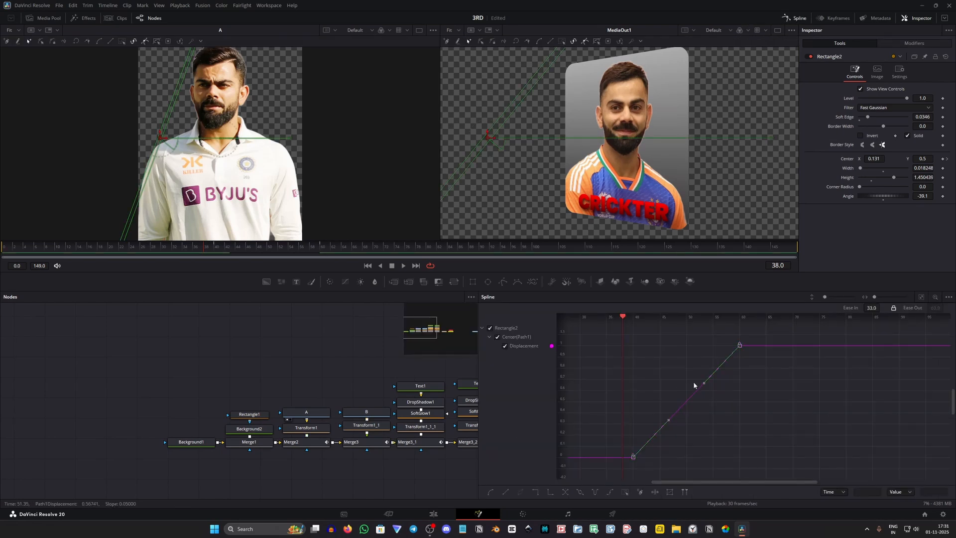
pyautogui.press('s')
pyautogui.moveTo(873, 308); pyautogui.dragTo(876, 308)
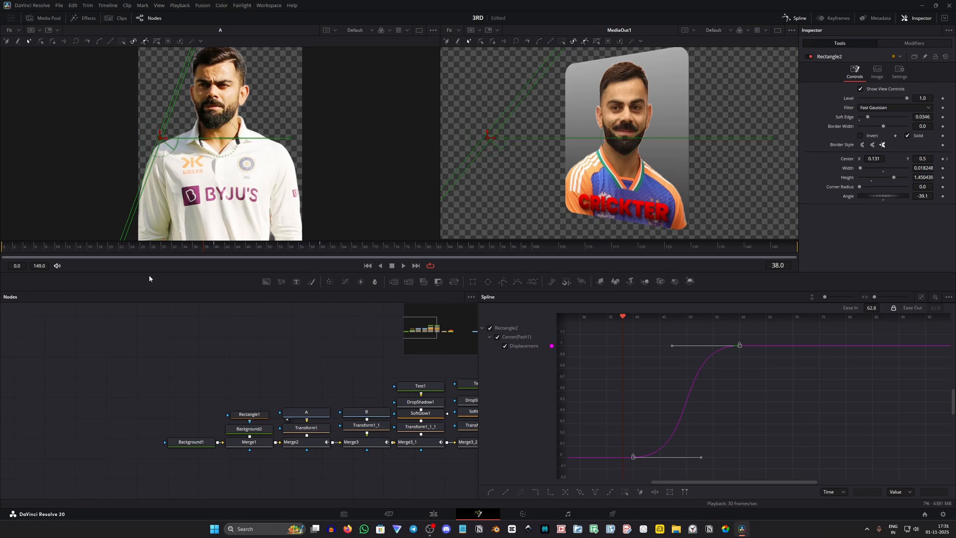
pyautogui.press('space')
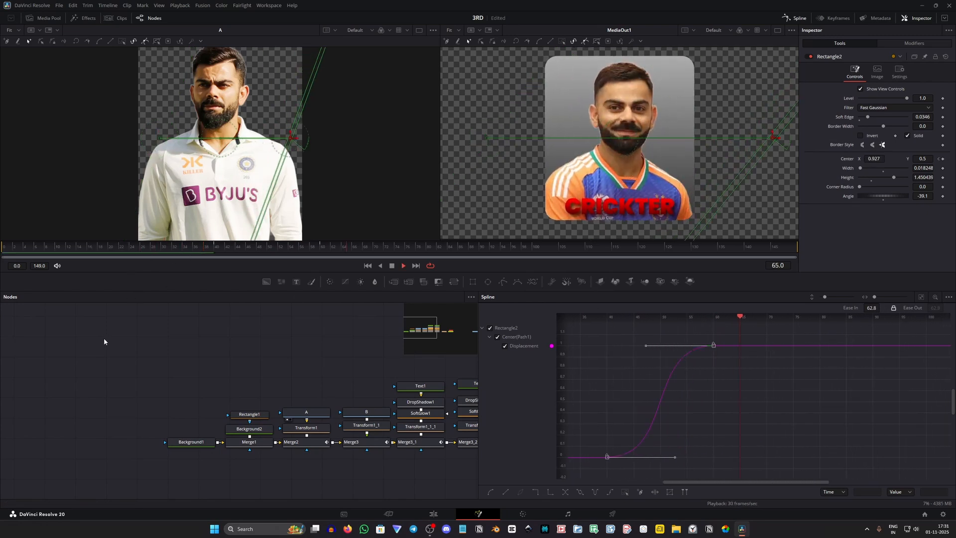
pyautogui.click(104, 338)
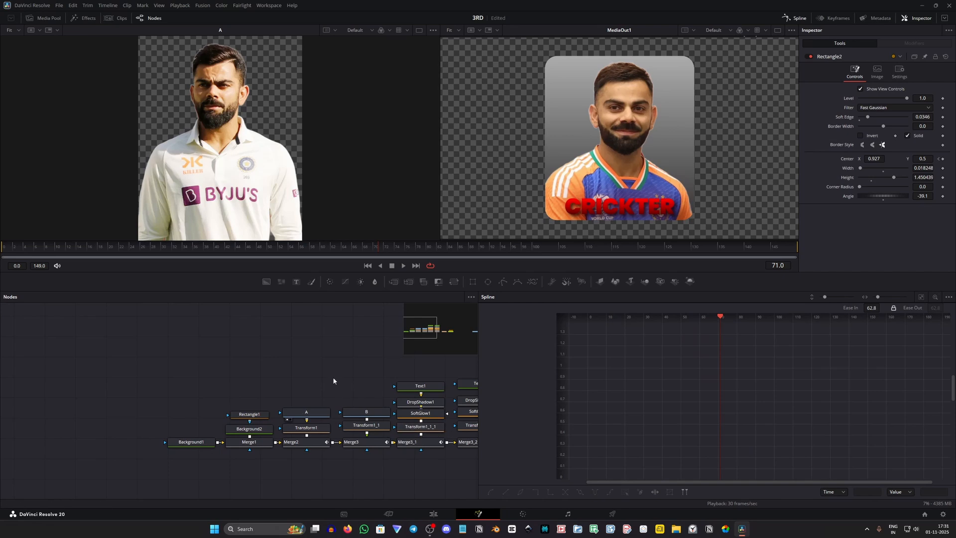
# Step: Reselect Rectangle2, fit its displacement curve in the Spline editor and reapply smoothing to both keyframes
pyautogui.moveTo(352, 388); pyautogui.dragTo(190, 391)
pyautogui.click(450, 434)
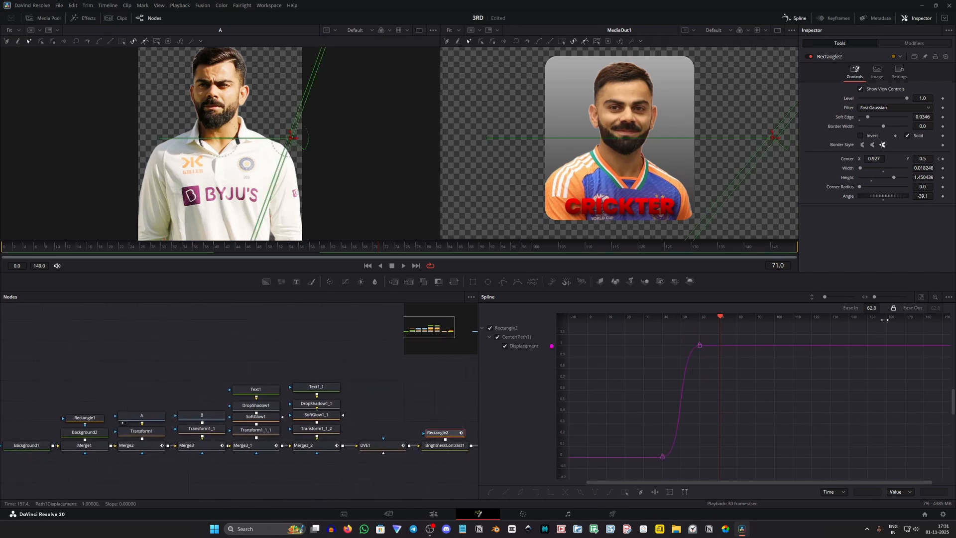
pyautogui.hotkey('ctrl', 'a')
pyautogui.click(922, 298)
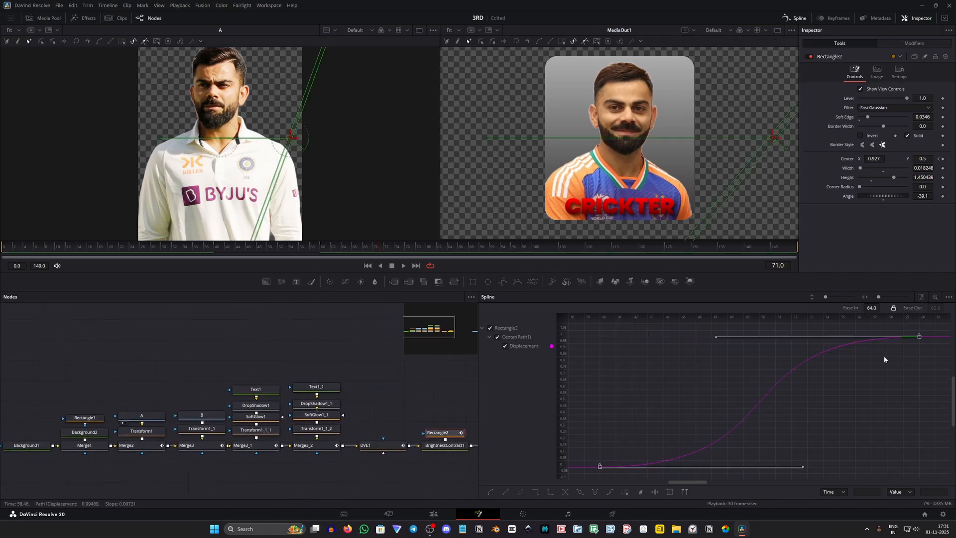
pyautogui.click(492, 492)
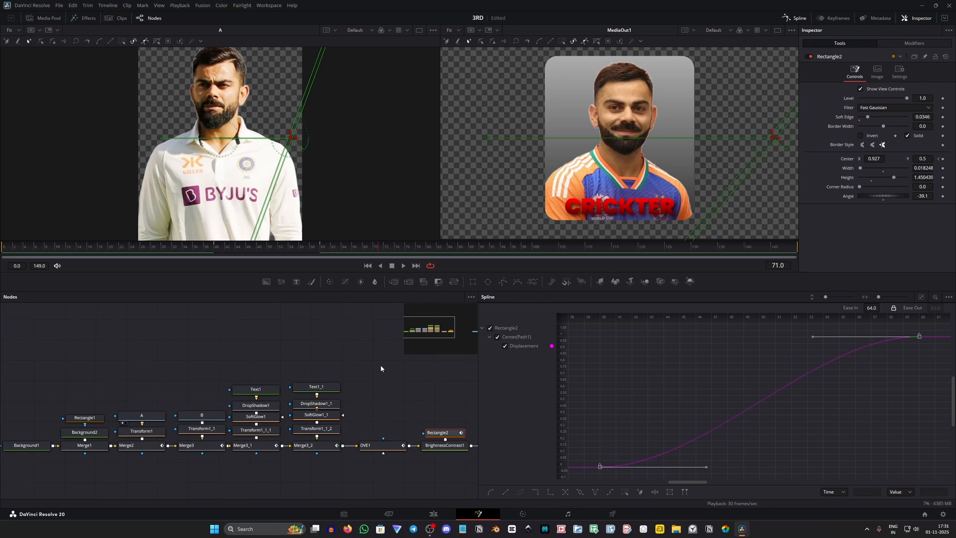
# Step: Play back the card flip repeatedly from the early frames to check the timing of the light sweep
pyautogui.moveTo(269, 247); pyautogui.dragTo(183, 246)
pyautogui.click(204, 330)
pyautogui.press('space')
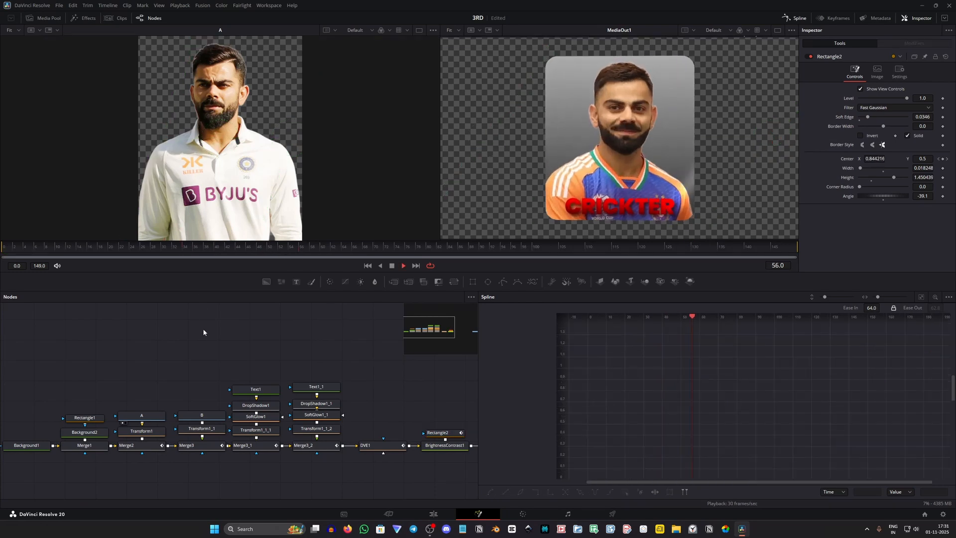
pyautogui.press('space')
pyautogui.moveTo(94, 247); pyautogui.dragTo(2, 268)
pyautogui.press('space')
pyautogui.press('space')
pyautogui.moveTo(147, 249); pyautogui.dragTo(1, 259)
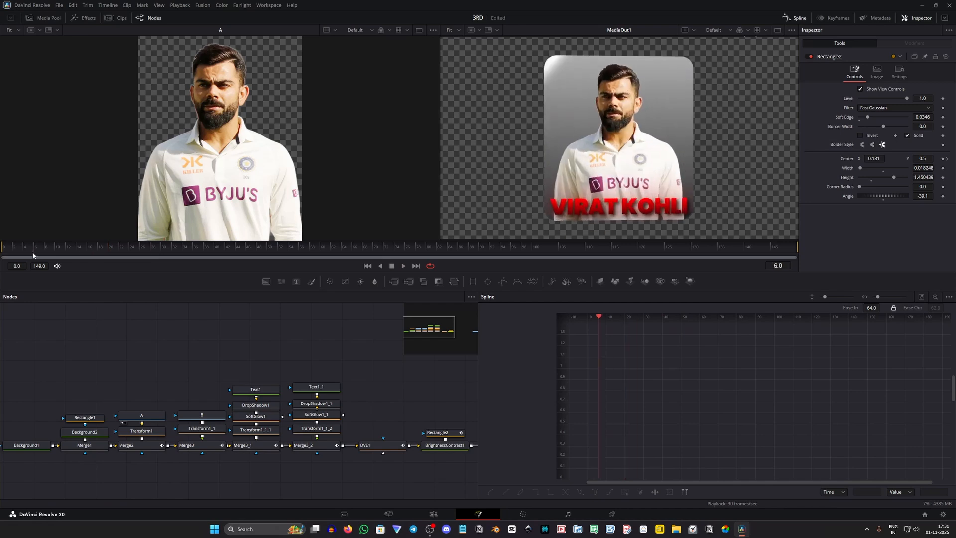
# Step: Move Rectangle2's starting position at frame 40 farther off the card, to a Center X of about 0.052
pyautogui.click(436, 433)
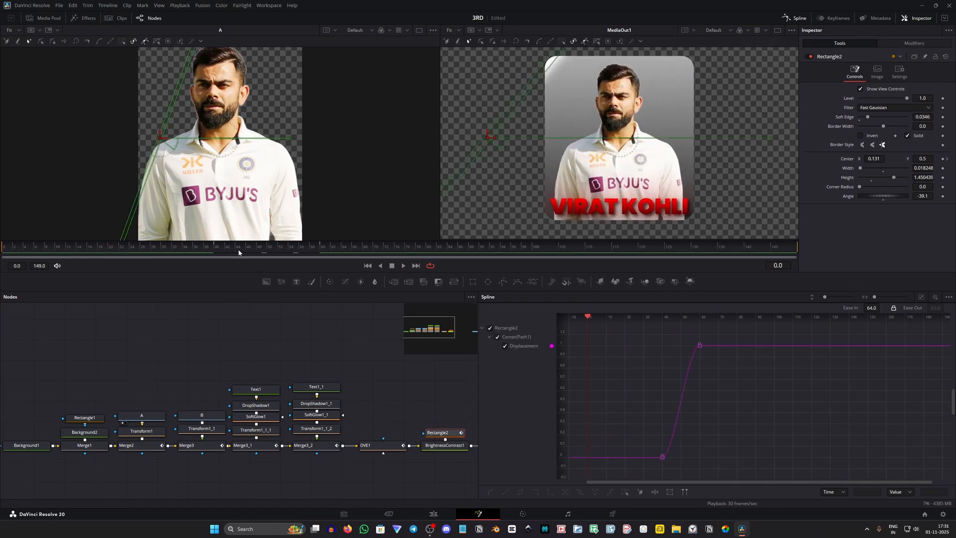
pyautogui.click(215, 254)
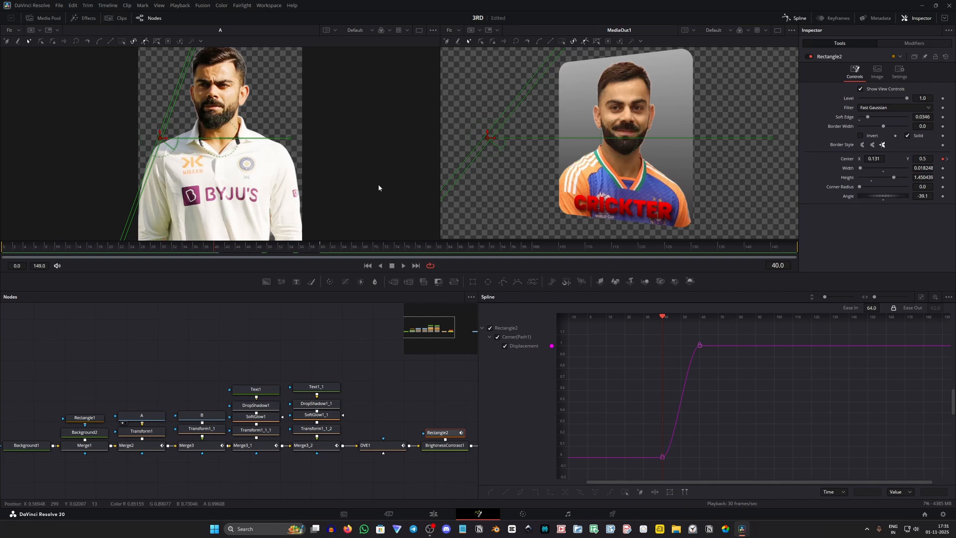
pyautogui.moveTo(492, 140); pyautogui.dragTo(466, 139)
# Step: Play the animation from the start to check that the light streak stays off the card before its sweep
pyautogui.moveTo(215, 248); pyautogui.dragTo(0, 273)
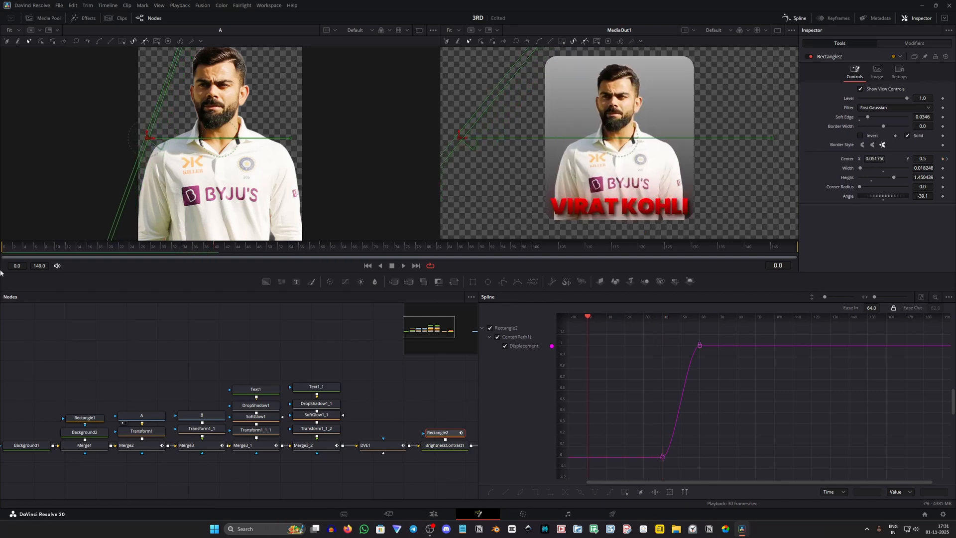
pyautogui.press('space')
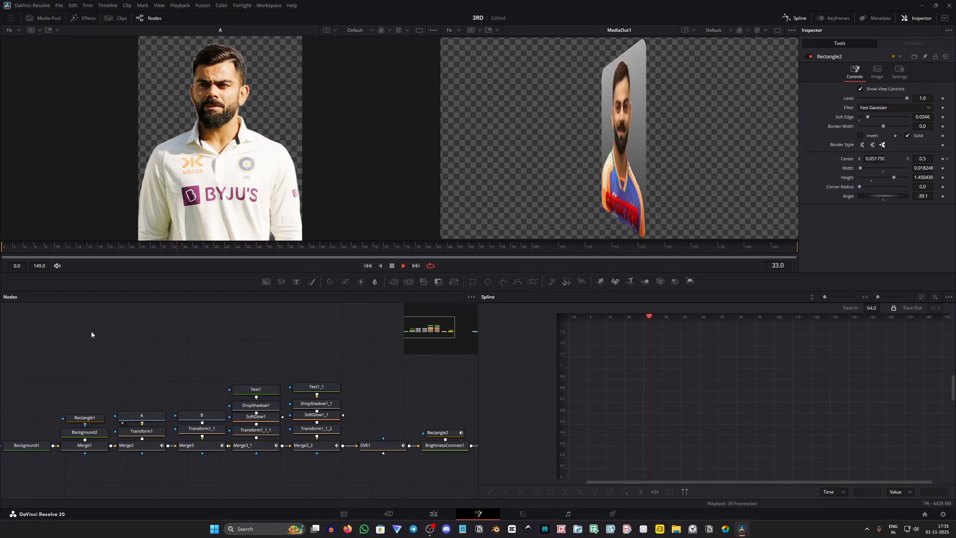
pyautogui.moveTo(299, 255); pyautogui.dragTo(107, 279)
pyautogui.press('space')
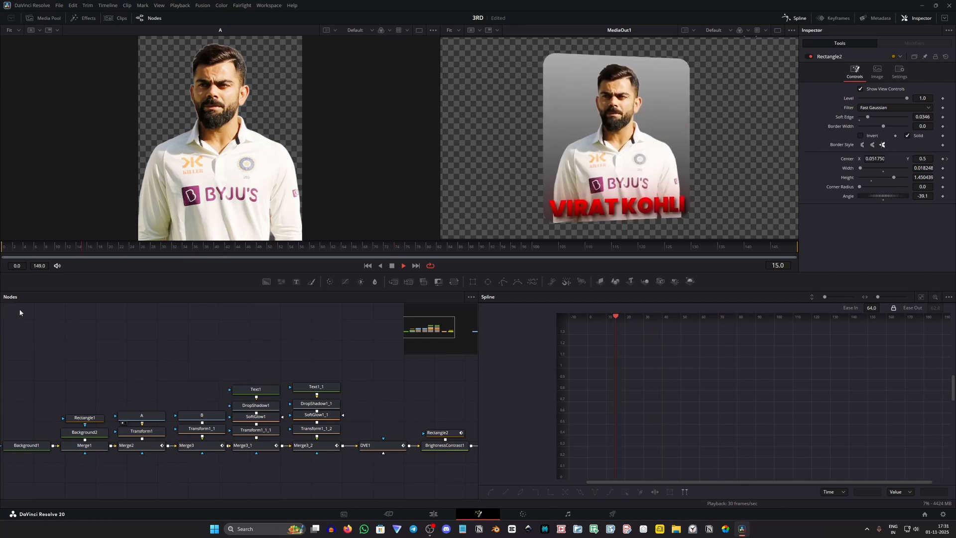
pyautogui.press('space')
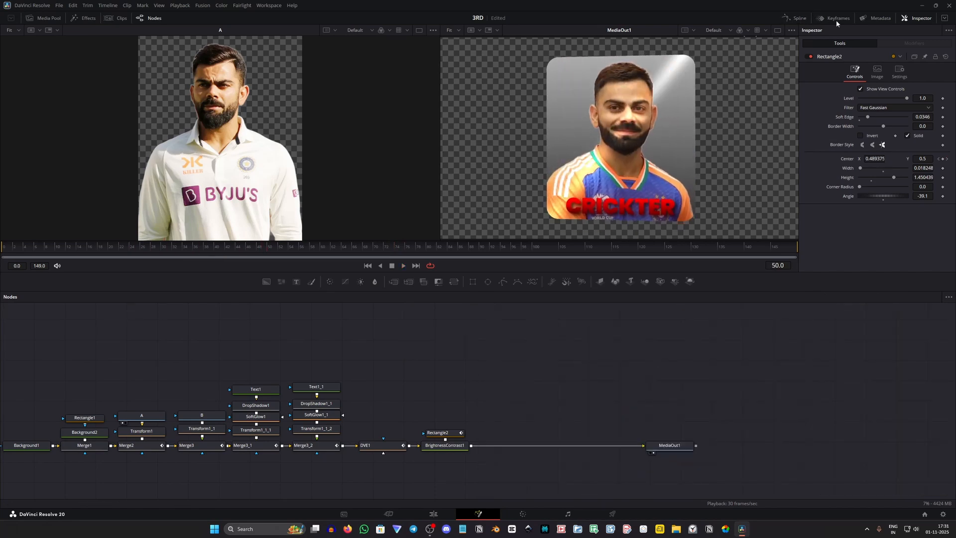
# Step: Expand Rectangle2 in the Keyframes editor and shift both of its Center displacement keyframes about 4 frames earlier
pyautogui.click(836, 18)
pyautogui.click(445, 433)
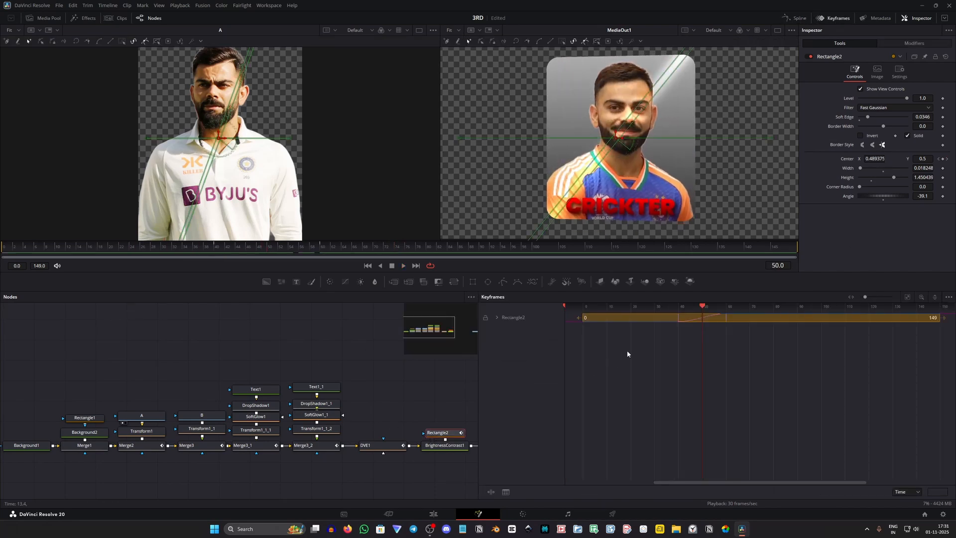
pyautogui.moveTo(272, 242); pyautogui.dragTo(217, 272)
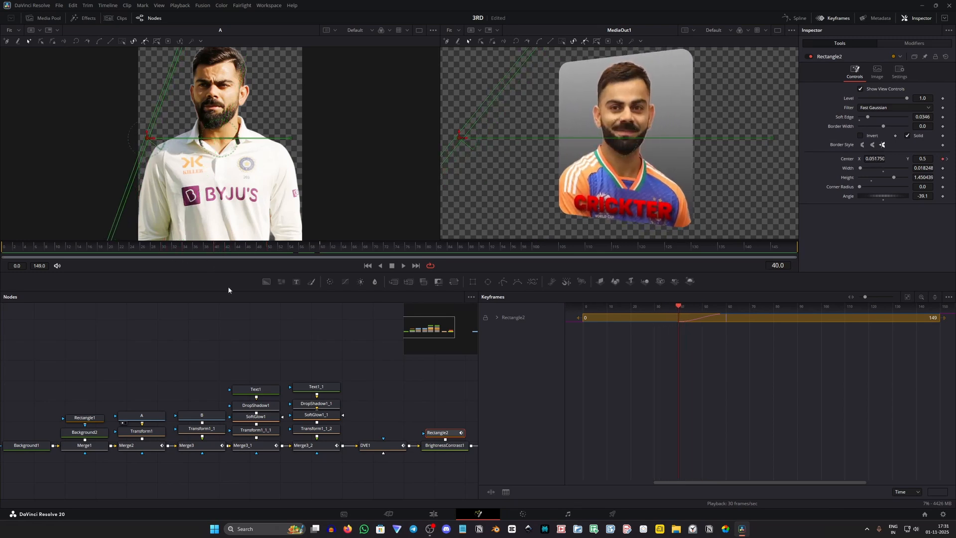
pyautogui.click(497, 318)
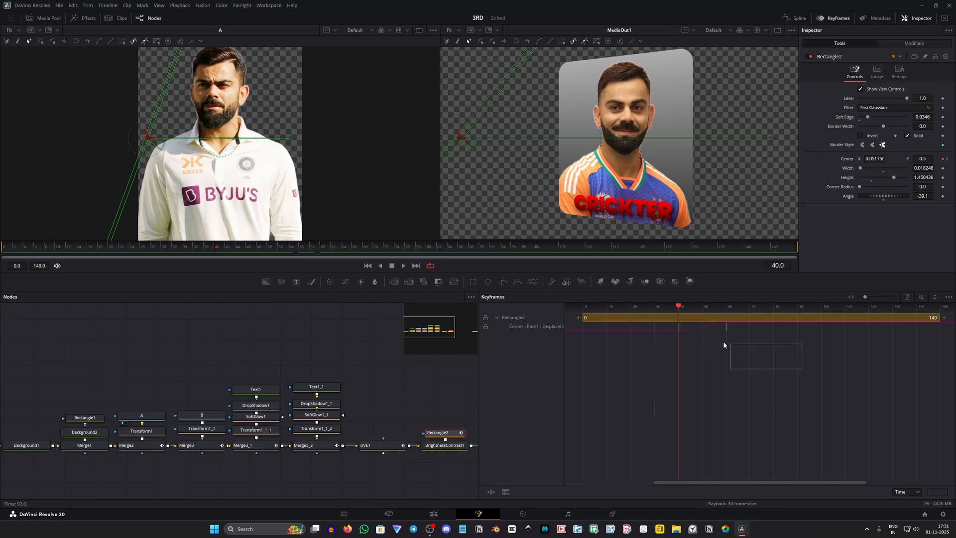
pyautogui.moveTo(724, 344); pyautogui.dragTo(670, 329)
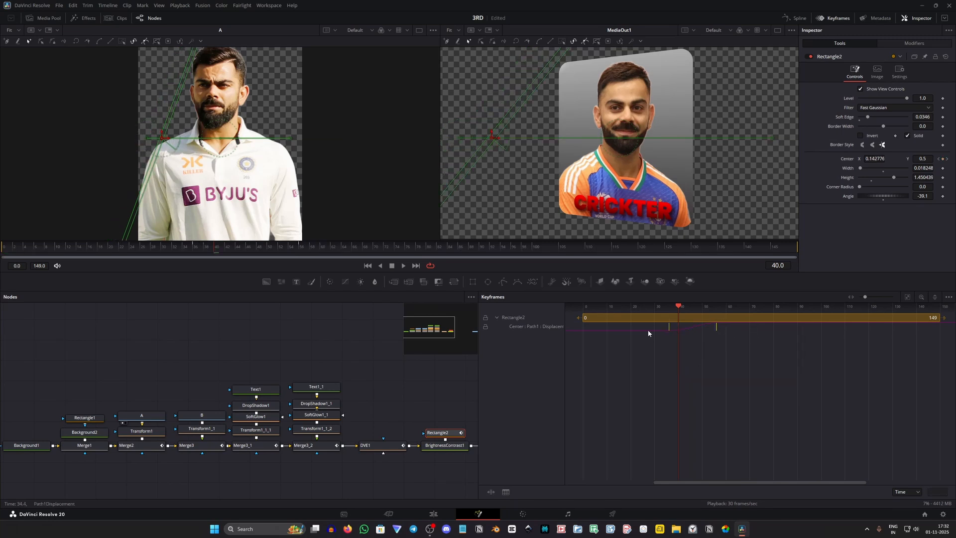
# Step: Play back the card flip to check the retimed light sweep, and close the Keyframes editor
pyautogui.press('space')
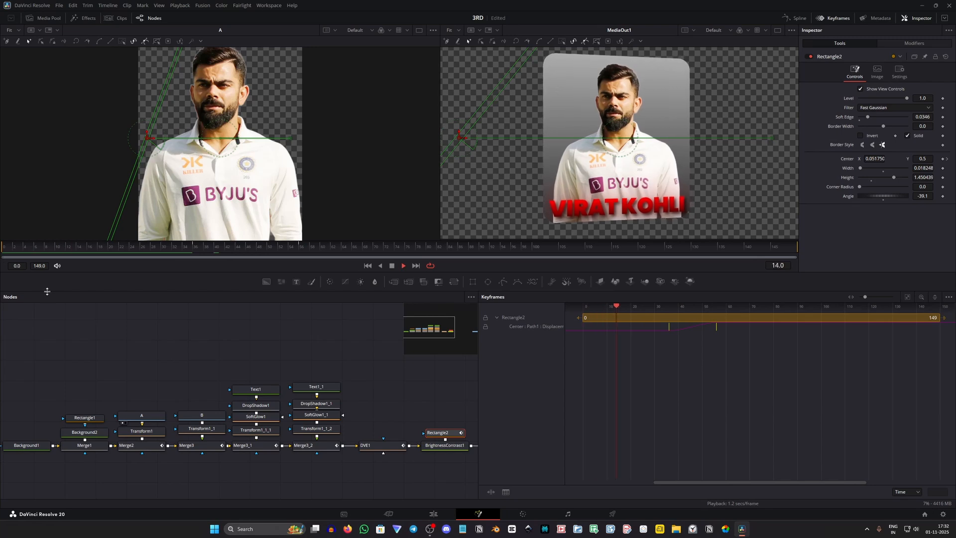
pyautogui.click(189, 324)
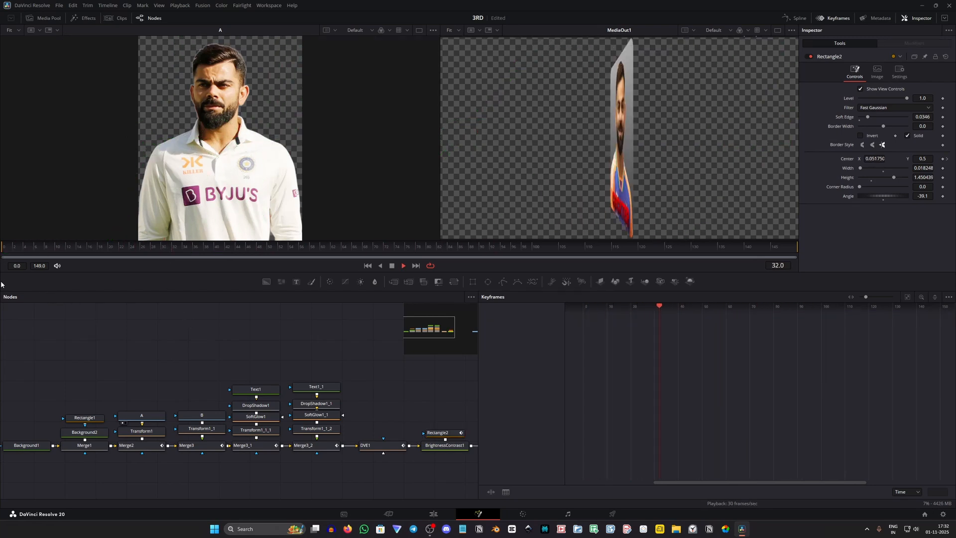
pyautogui.press('space')
pyautogui.click(839, 19)
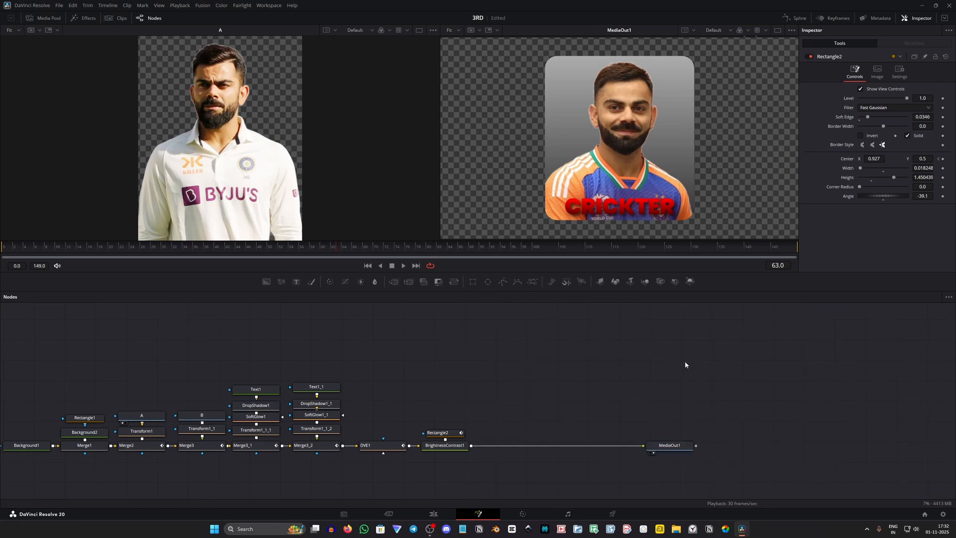
pyautogui.press('space')
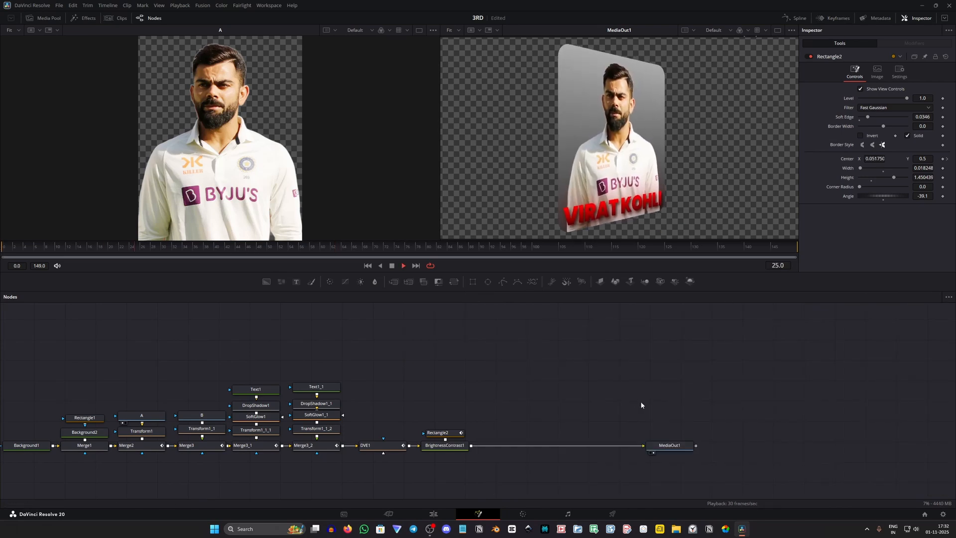
pyautogui.press('space')
# Step: Tidy the node graph by moving MediaOut1 closer to BrightnessContrast1 along the main node chain
pyautogui.moveTo(532, 395); pyautogui.dragTo(451, 451)
pyautogui.moveTo(591, 414); pyautogui.dragTo(675, 448)
pyautogui.moveTo(676, 449); pyautogui.dragTo(592, 448)
pyautogui.click(478, 455)
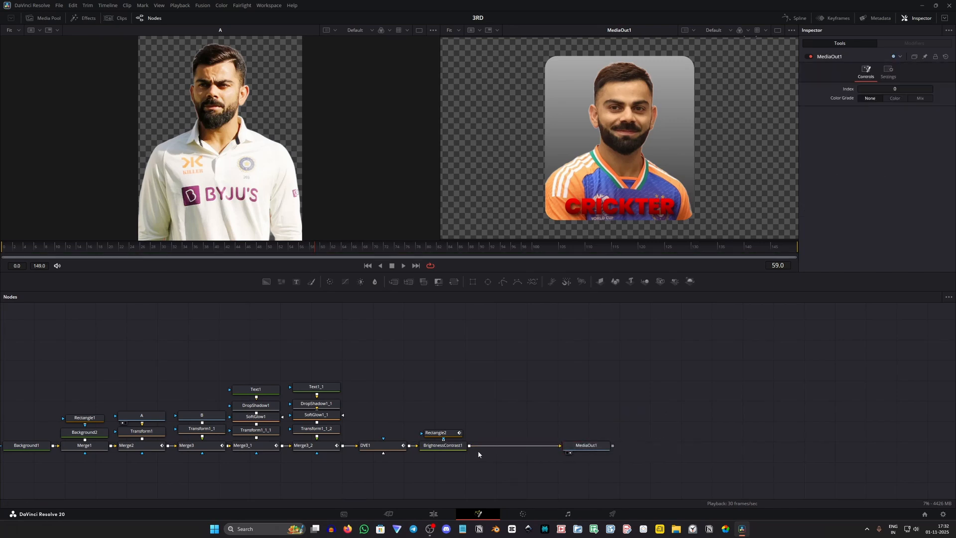
# Step: Enable Motion Blur on the Rectangle2 mask and set its Quality to 5
pyautogui.click(442, 445)
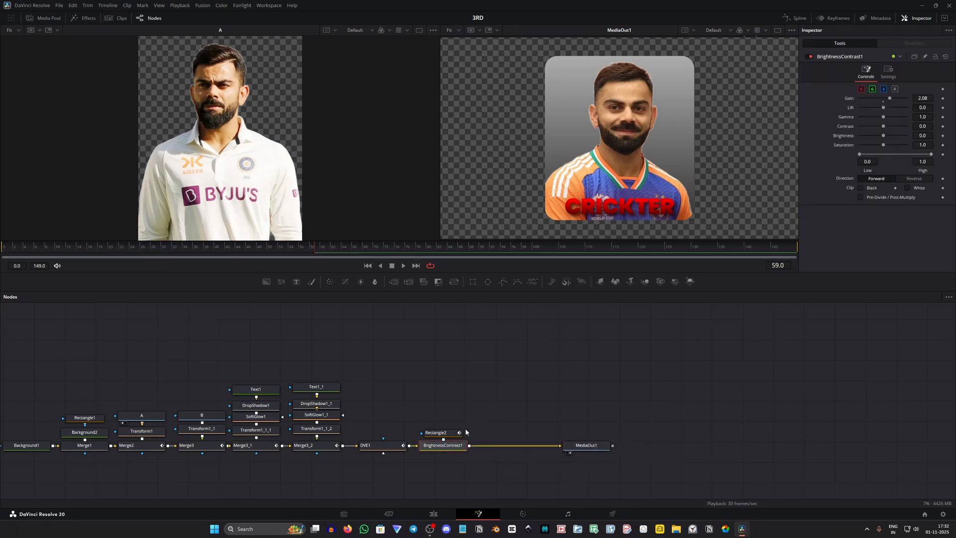
pyautogui.click(439, 433)
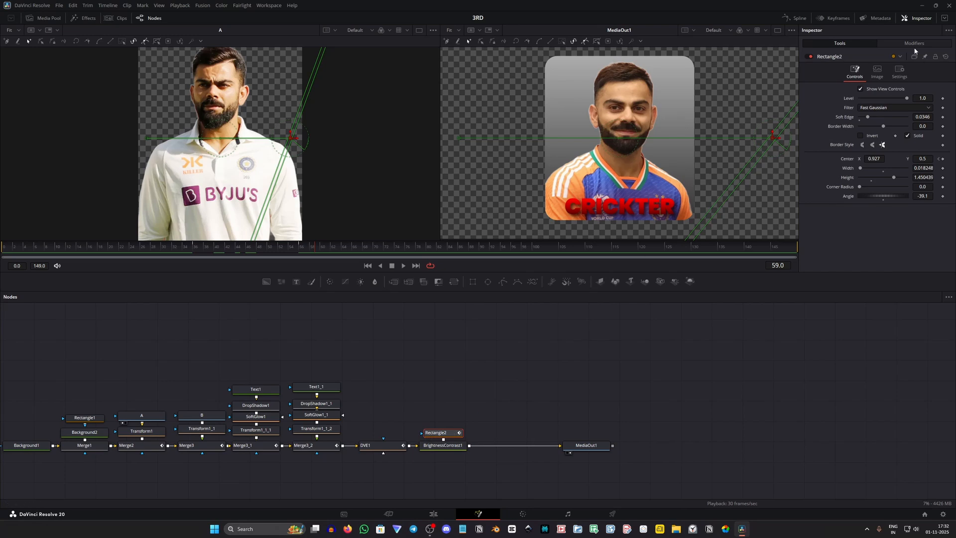
pyautogui.click(901, 76)
pyautogui.click(861, 98)
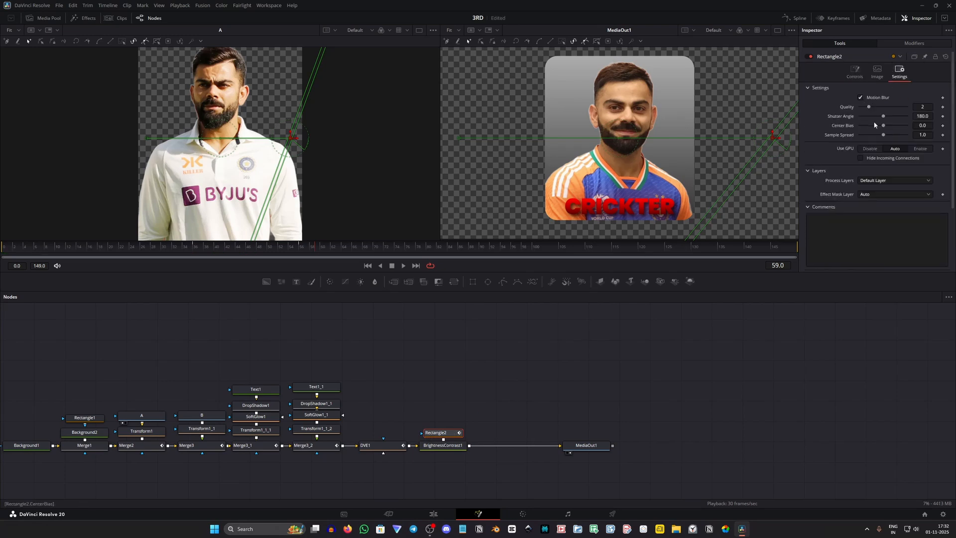
pyautogui.moveTo(881, 108); pyautogui.dragTo(890, 109)
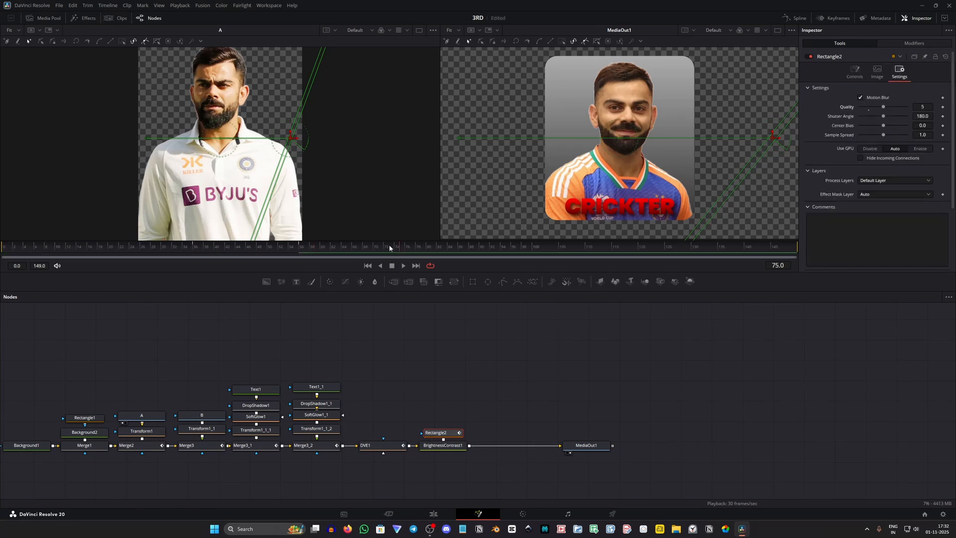
# Step: Preview the motion-blurred light sweep in Fusion and play the combined timeline from the start on the Edit page
pyautogui.click(403, 265)
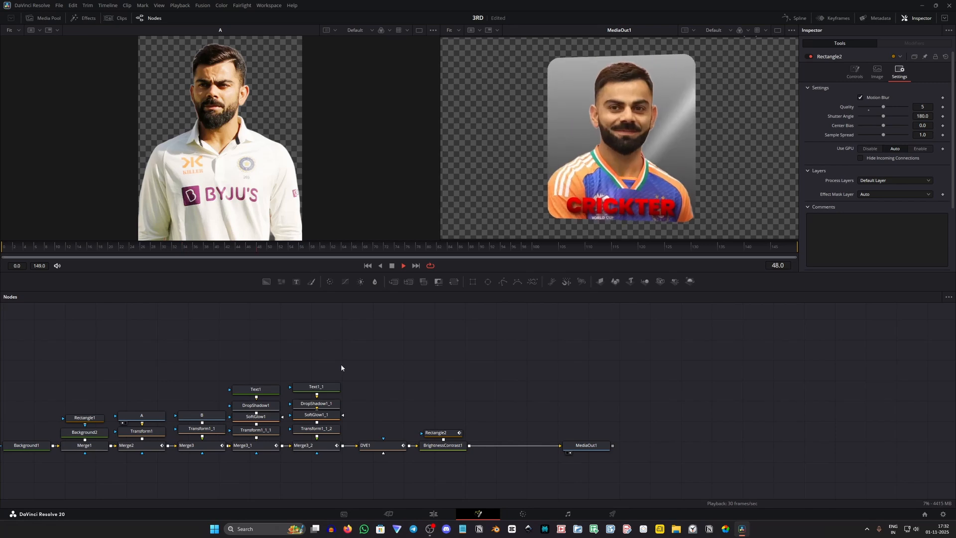
pyautogui.click(434, 513)
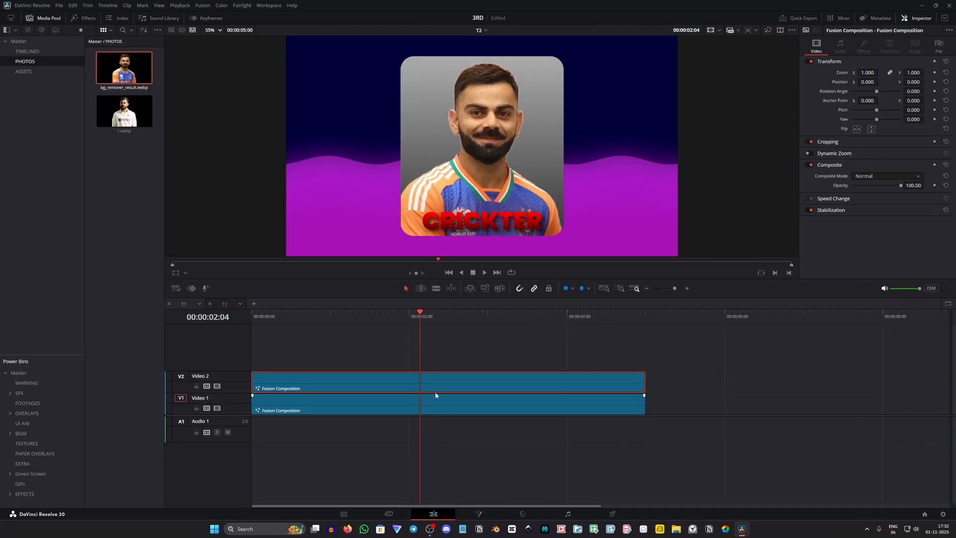
pyautogui.press('Home')
pyautogui.press('space')
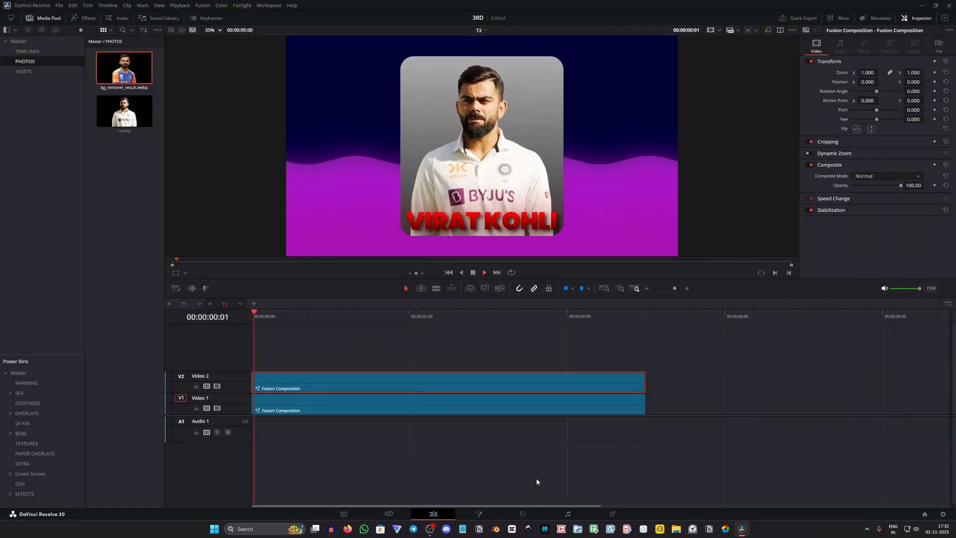